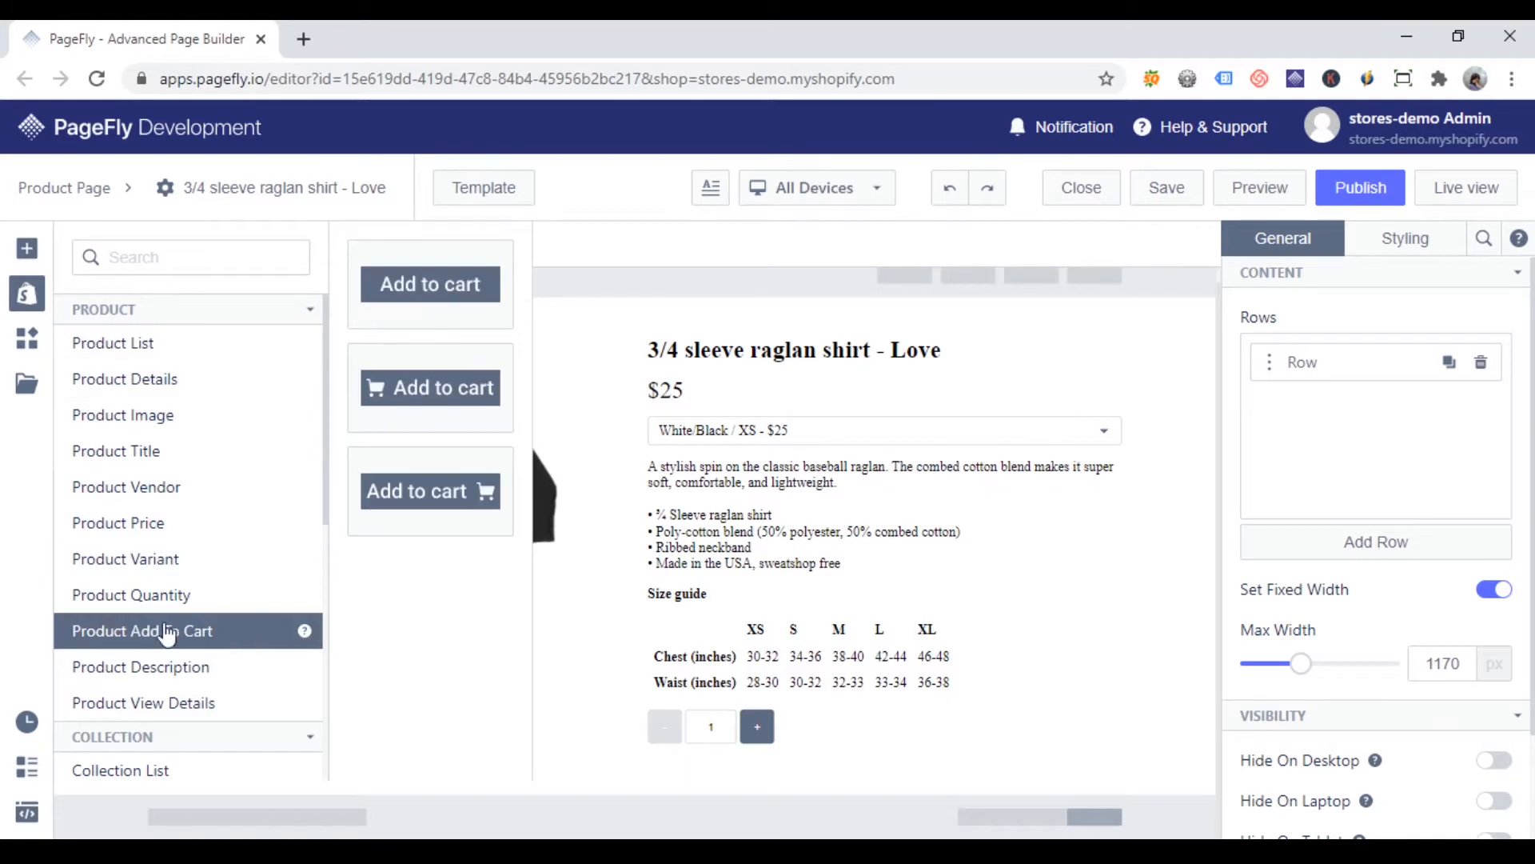
Step: Add a plain Product Add To Cart button below the quantity selector in the product details
{"action": "left_click_drag", "start_coordinate": [467, 284], "coordinate": [895, 741]}
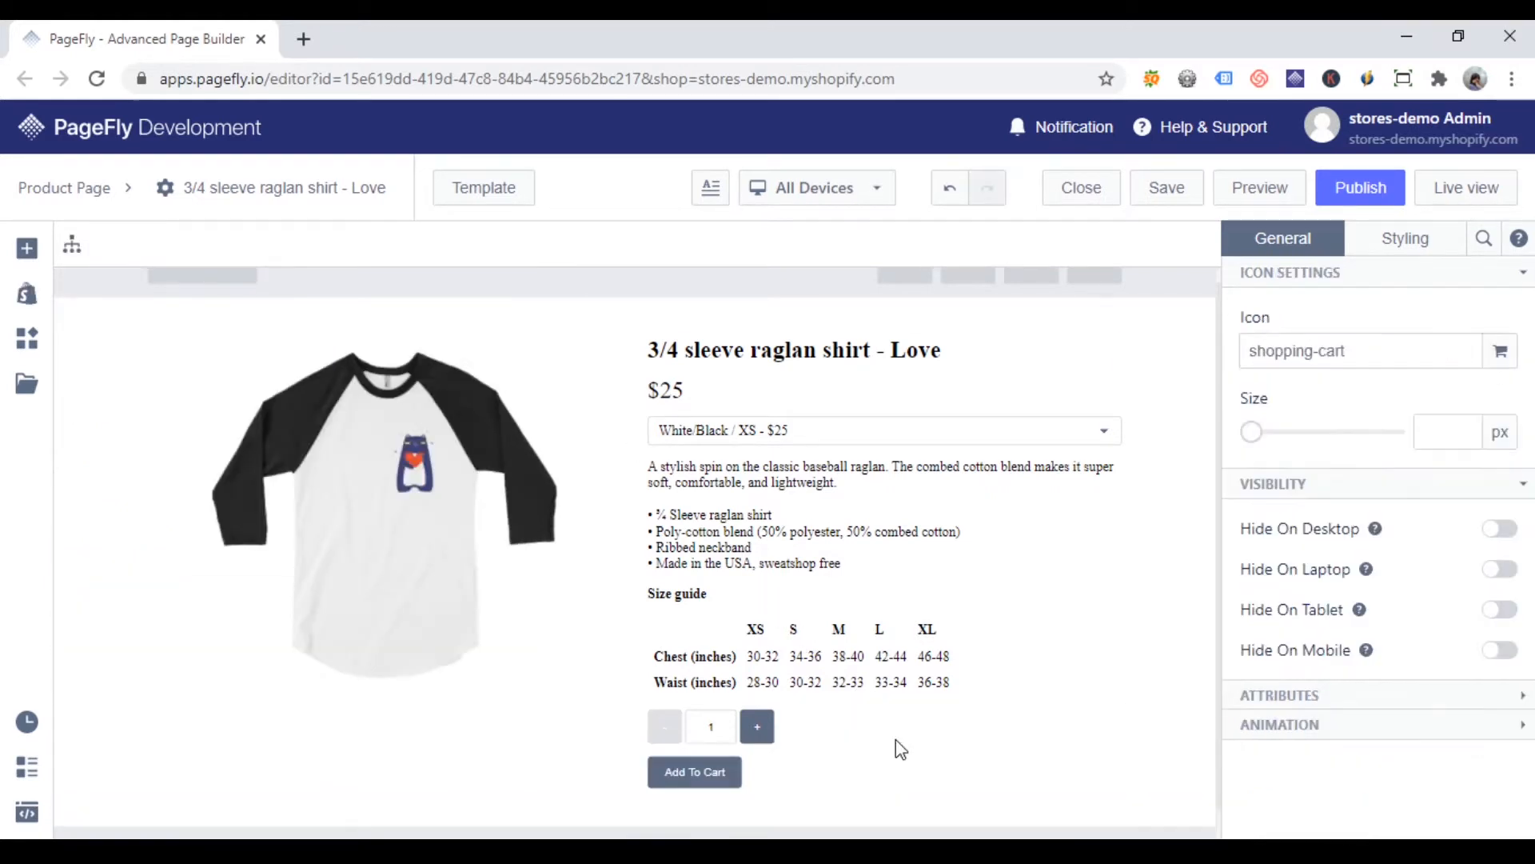
{"action": "scroll", "coordinate": [895, 741], "scroll_direction": "down", "scroll_amount": 1}
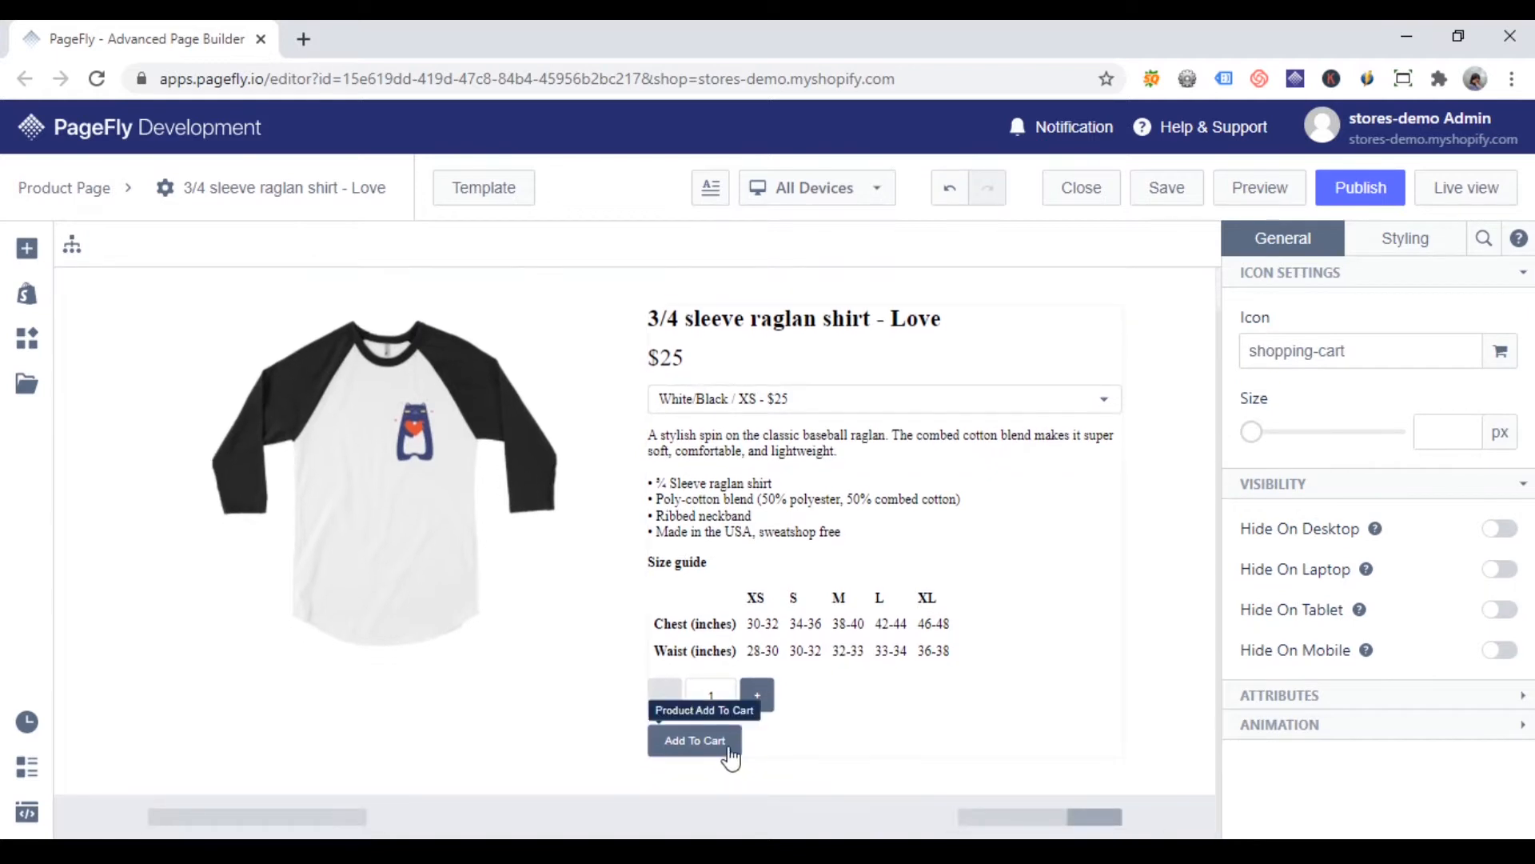
{"action": "left_click", "coordinate": [730, 755]}
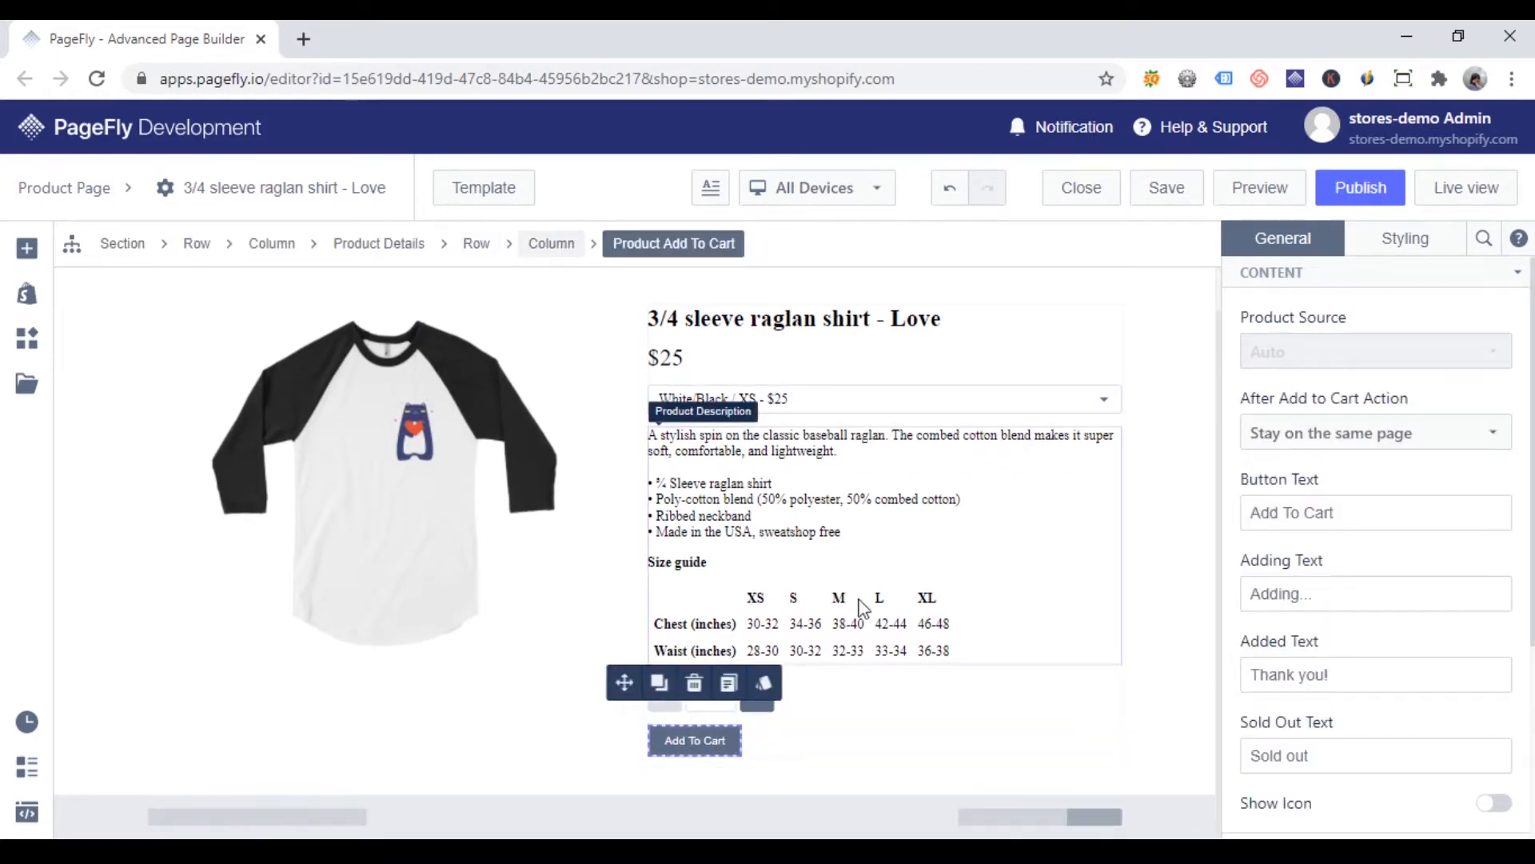
{"action": "left_click", "coordinate": [1177, 661]}
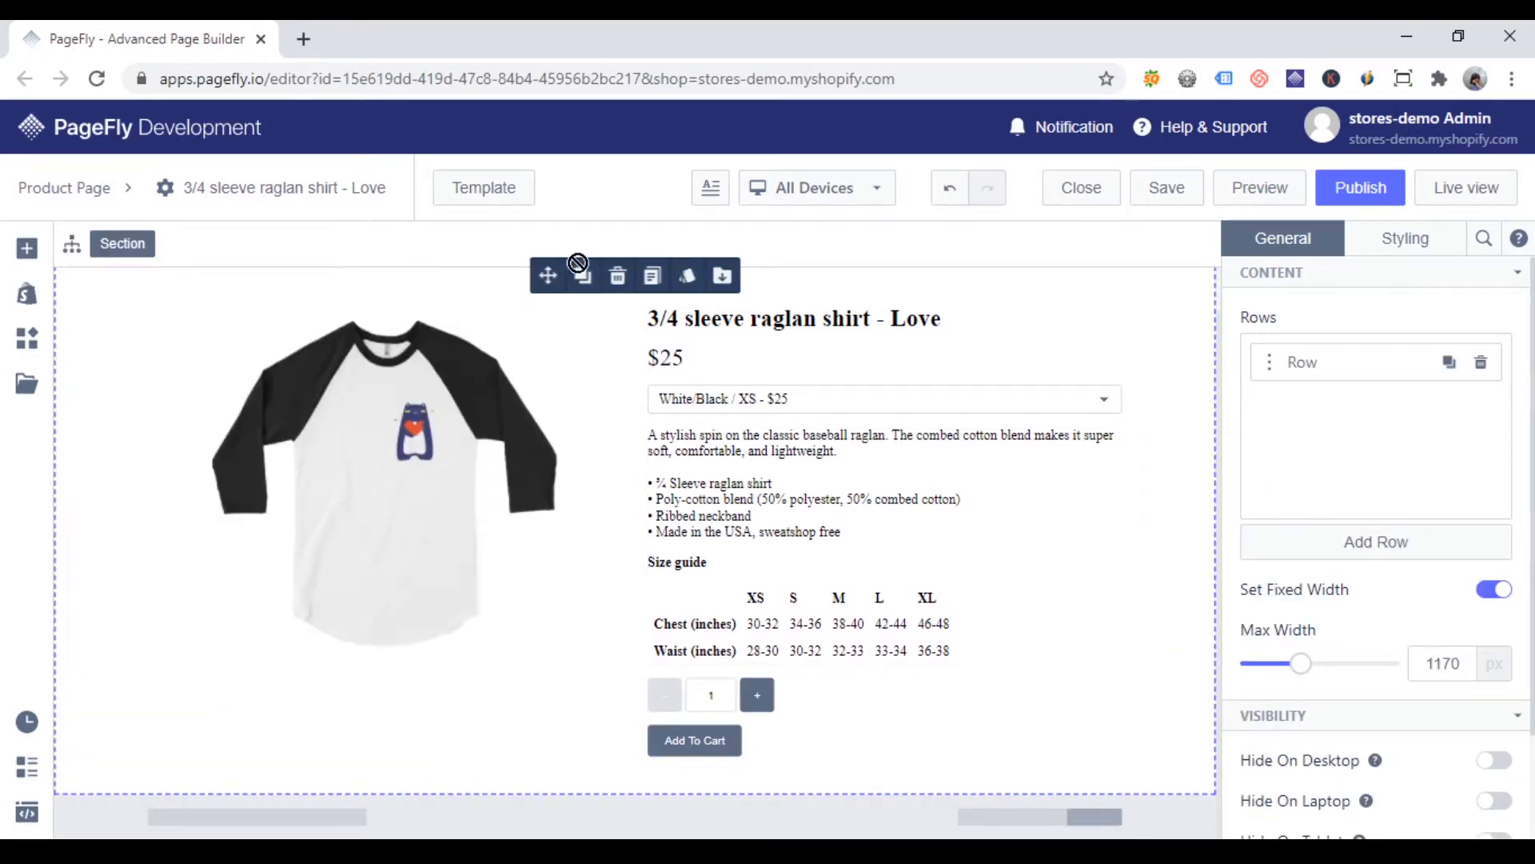
Step: Place another Add to Cart button above the product details and link it to the custom product 3/4 sleeve raglan shirt - Bearie_Celebrate
{"action": "left_click_drag", "start_coordinate": [685, 267], "coordinate": [795, 285]}
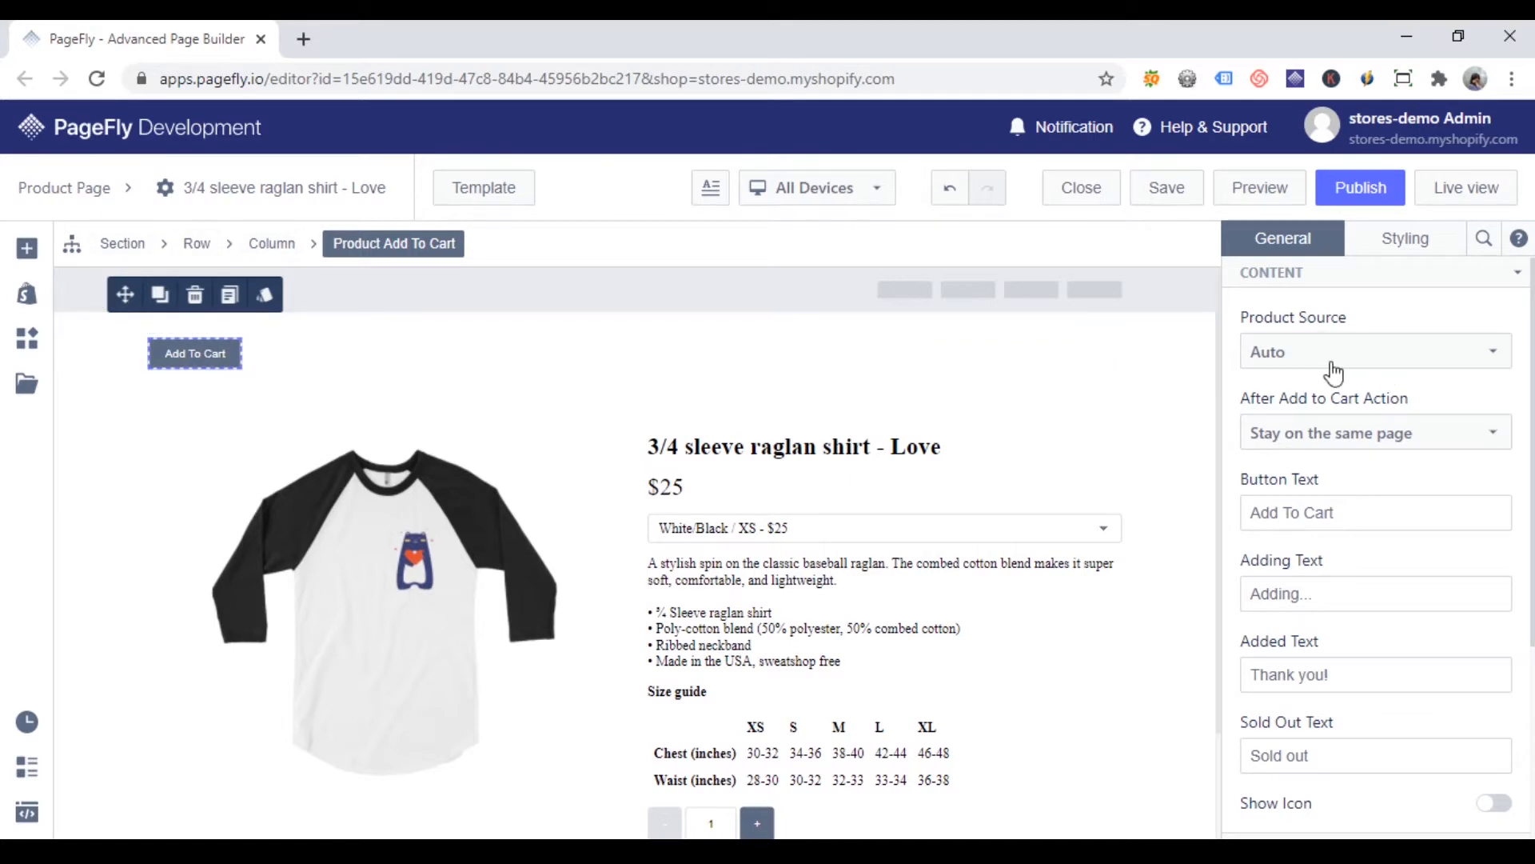
{"action": "left_click", "coordinate": [1295, 361]}
{"action": "left_click", "coordinate": [1265, 361]}
{"action": "left_click", "coordinate": [1303, 359]}
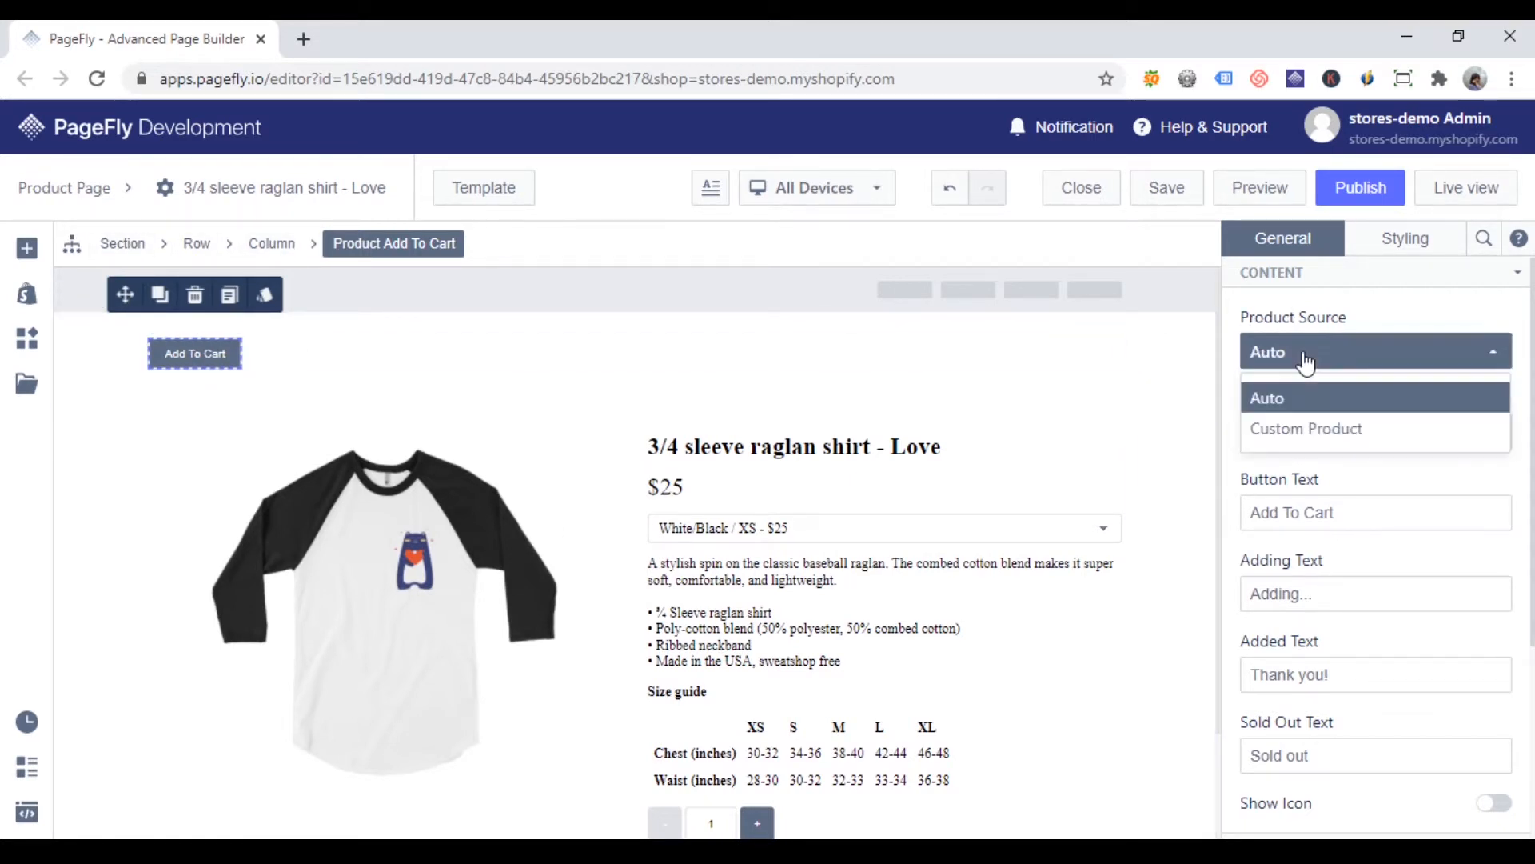
{"action": "left_click", "coordinate": [1326, 430]}
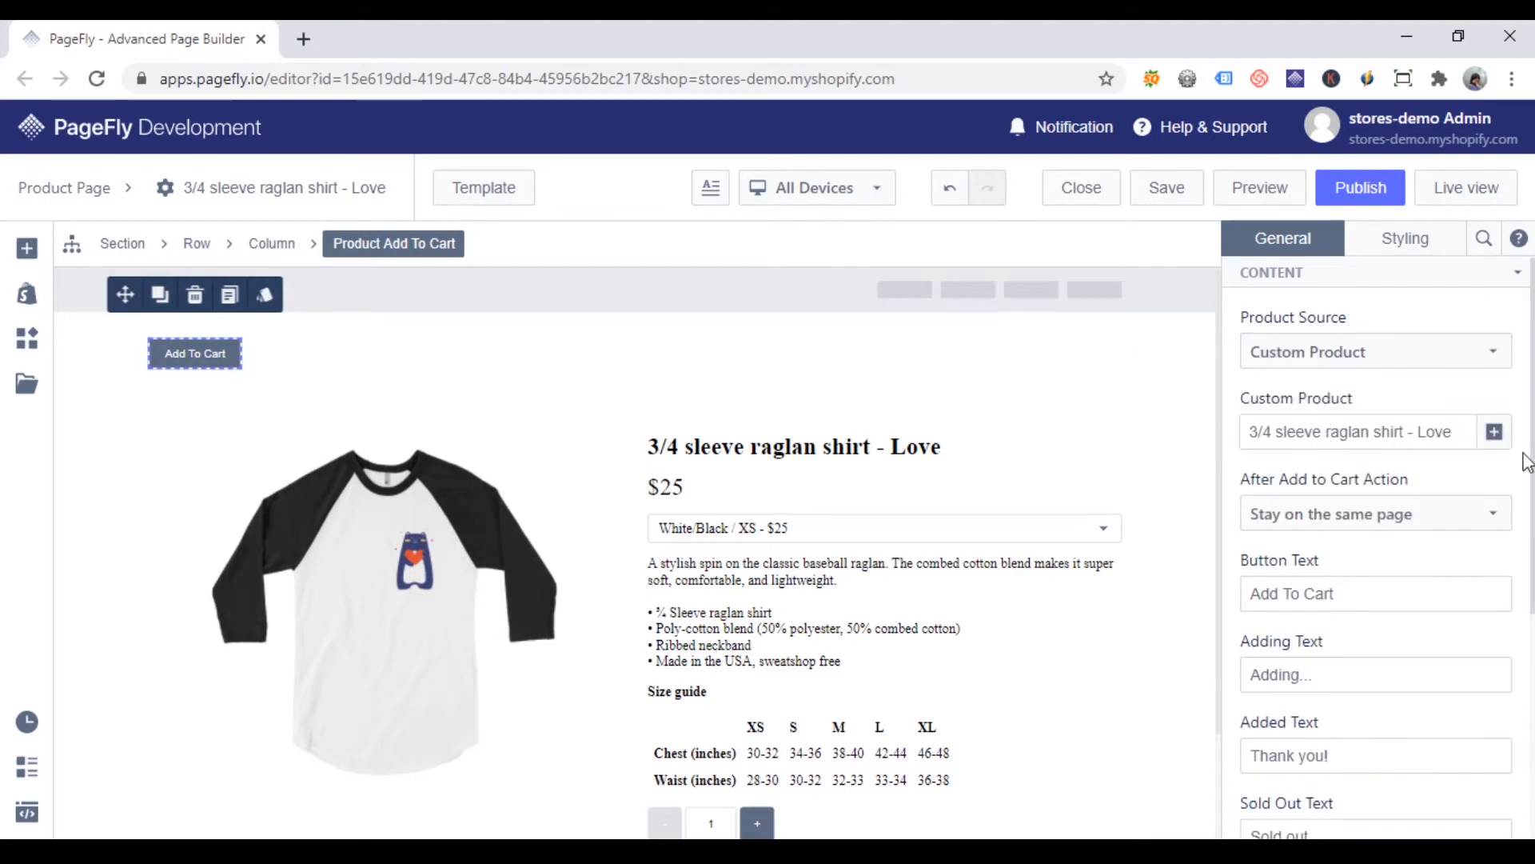
{"action": "left_click", "coordinate": [1494, 432]}
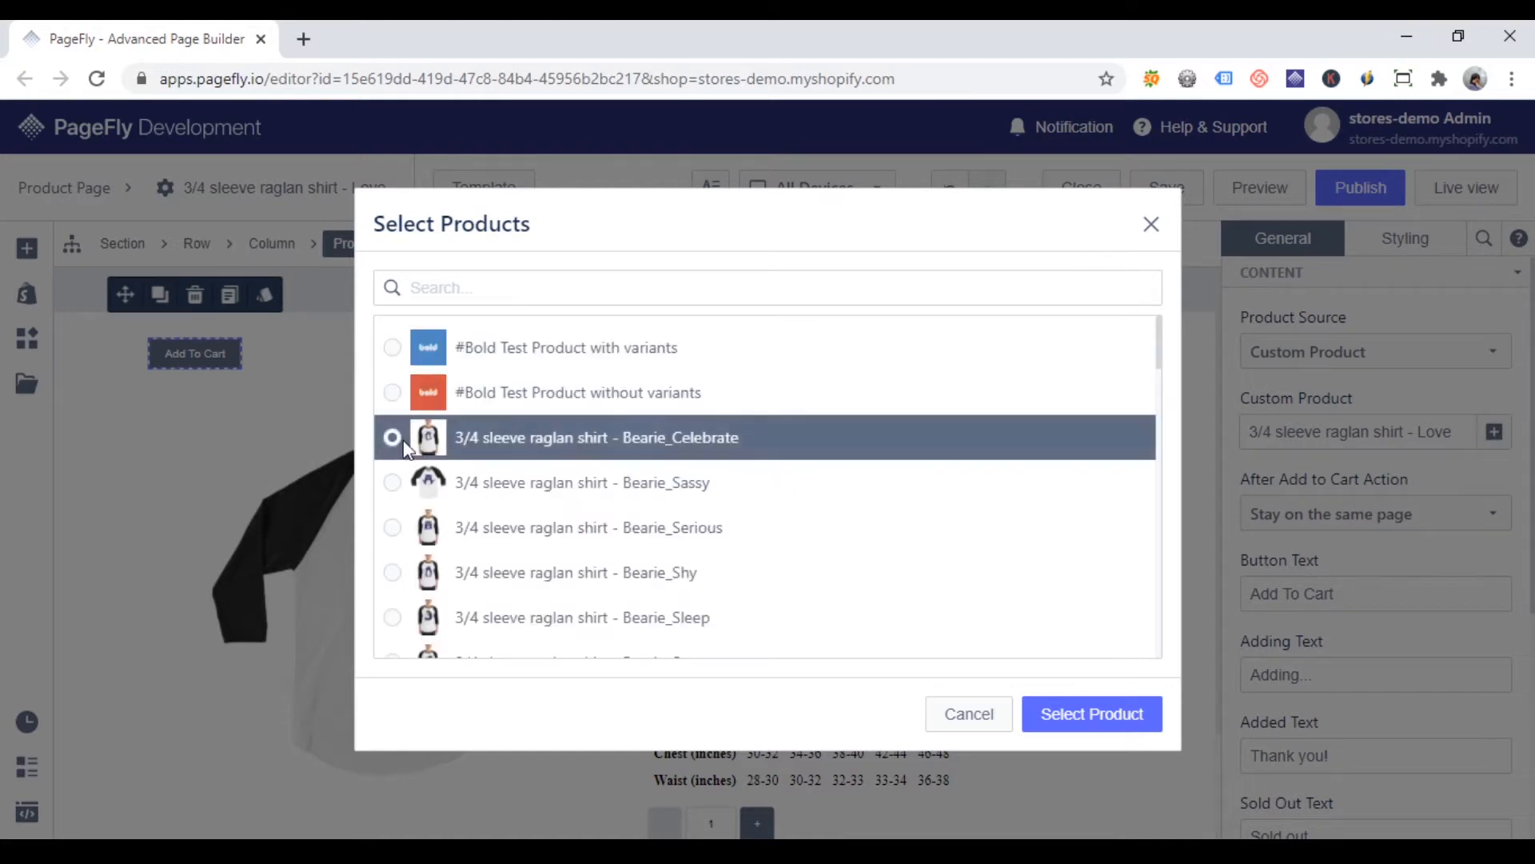
{"action": "left_click", "coordinate": [1096, 713]}
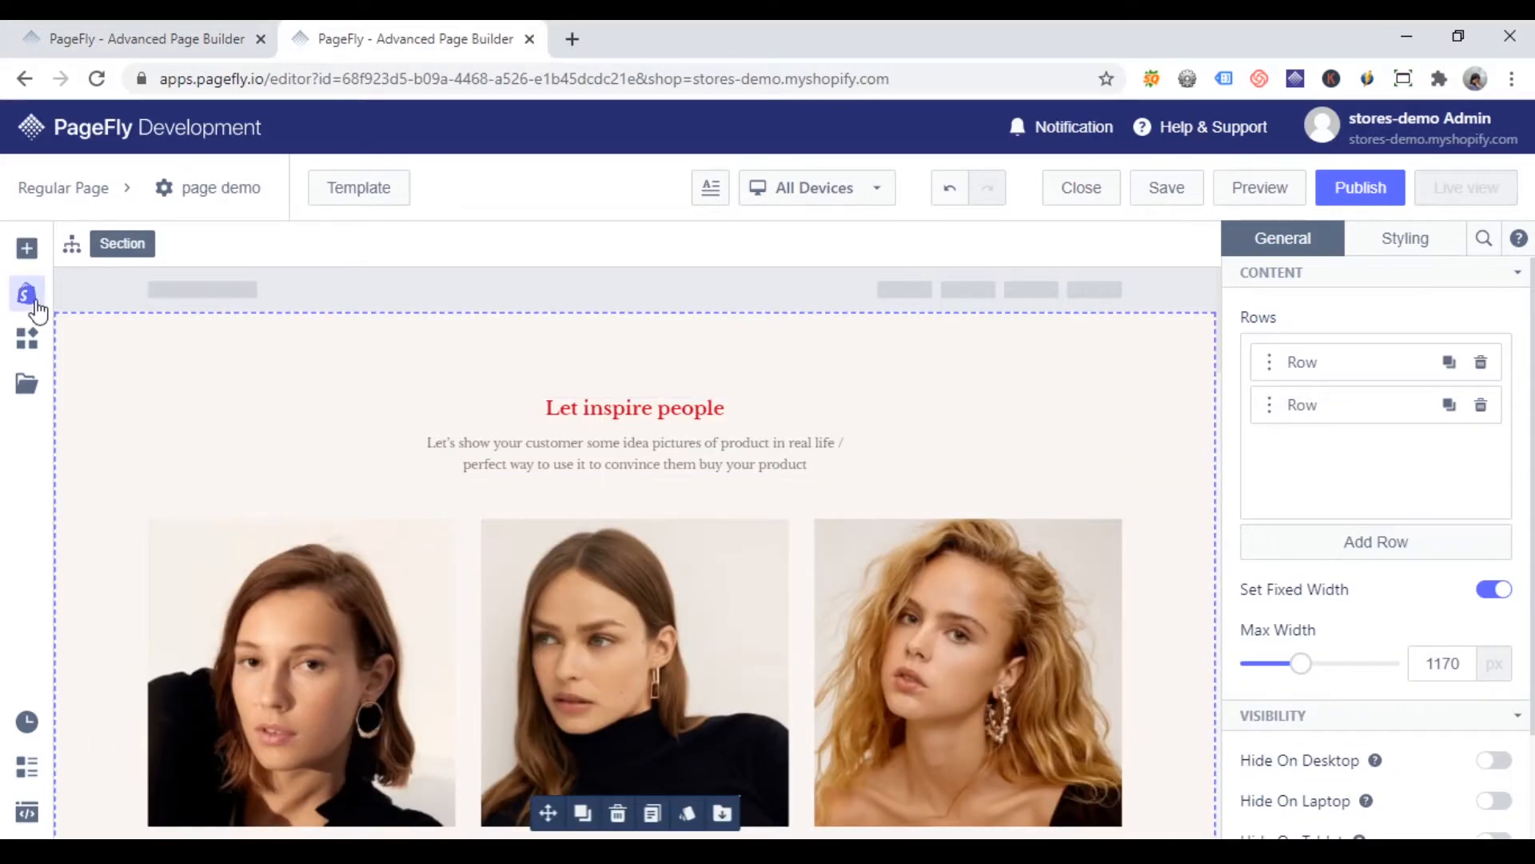
Step: On the page demo regular page, add an Add to Cart button above the first section and link it to custom product 3/4 sleeve raglan shirt - Bearie_Celebrate
{"action": "left_click", "coordinate": [26, 295]}
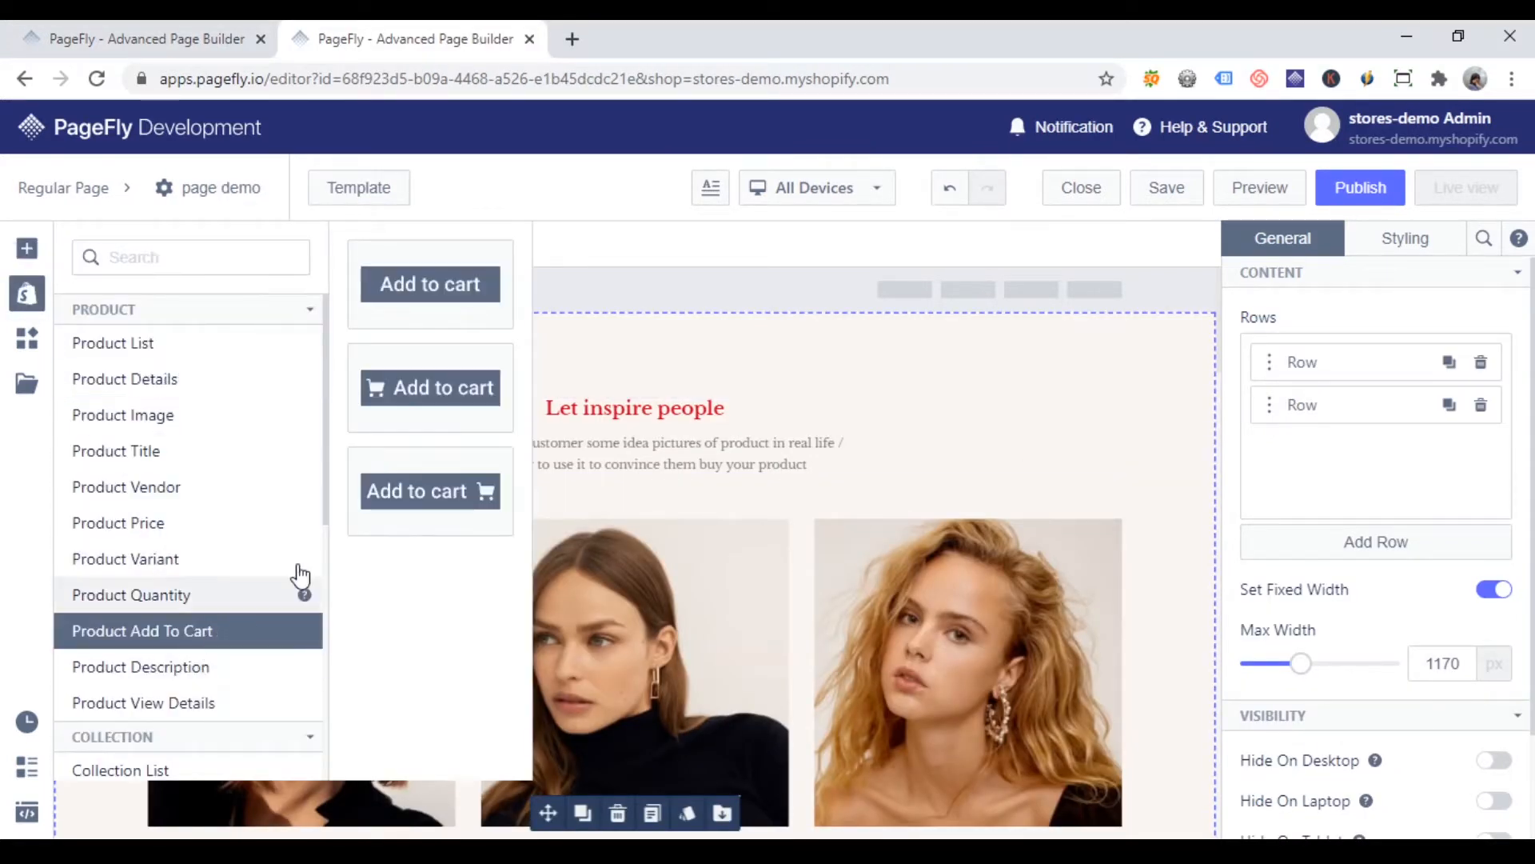
{"action": "left_click_drag", "start_coordinate": [418, 308], "coordinate": [575, 317]}
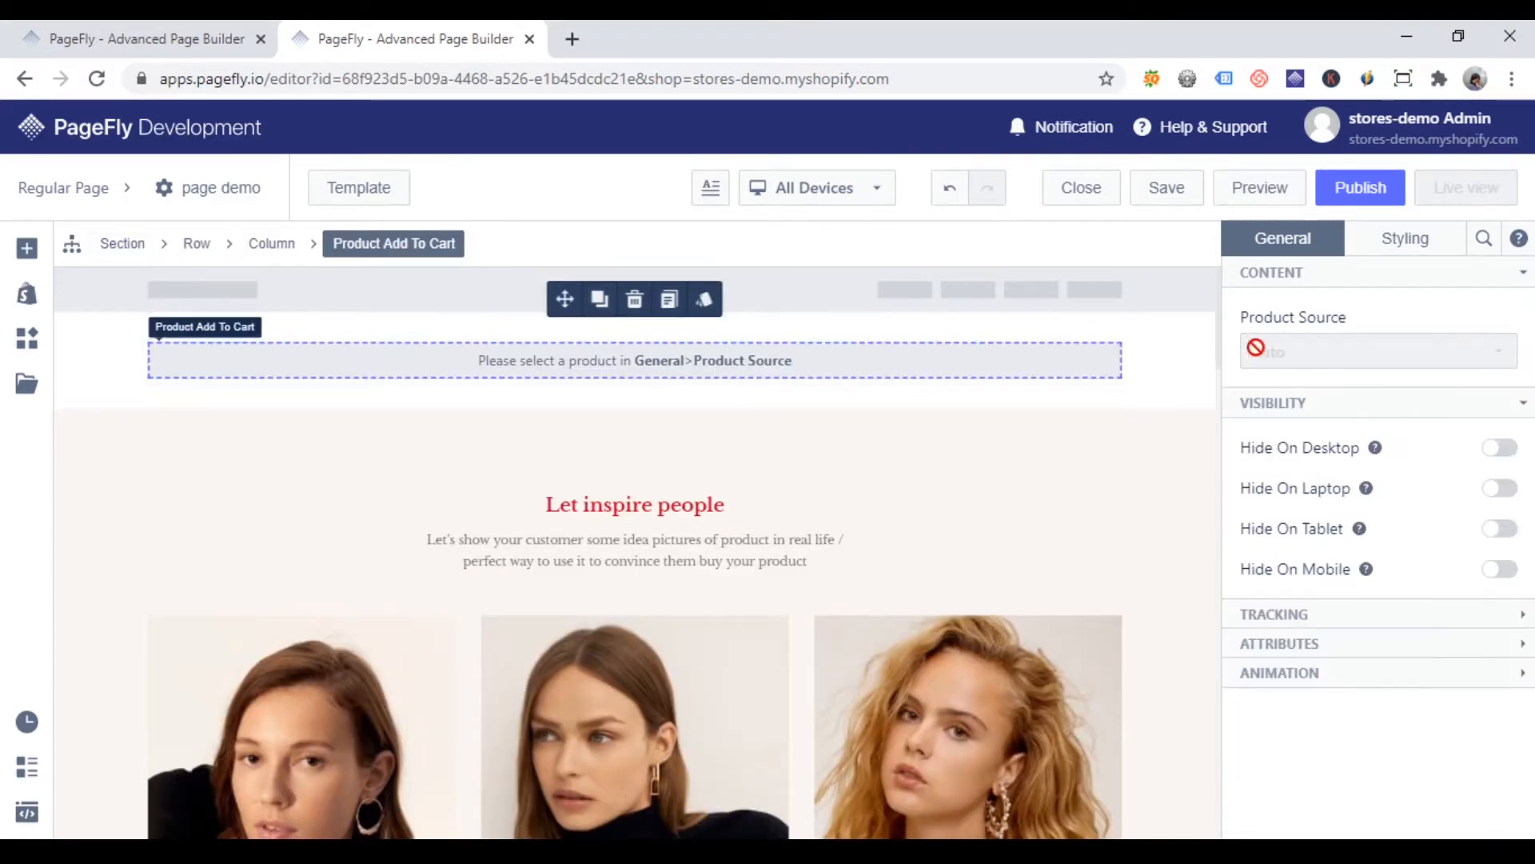
{"action": "left_click", "coordinate": [1500, 432]}
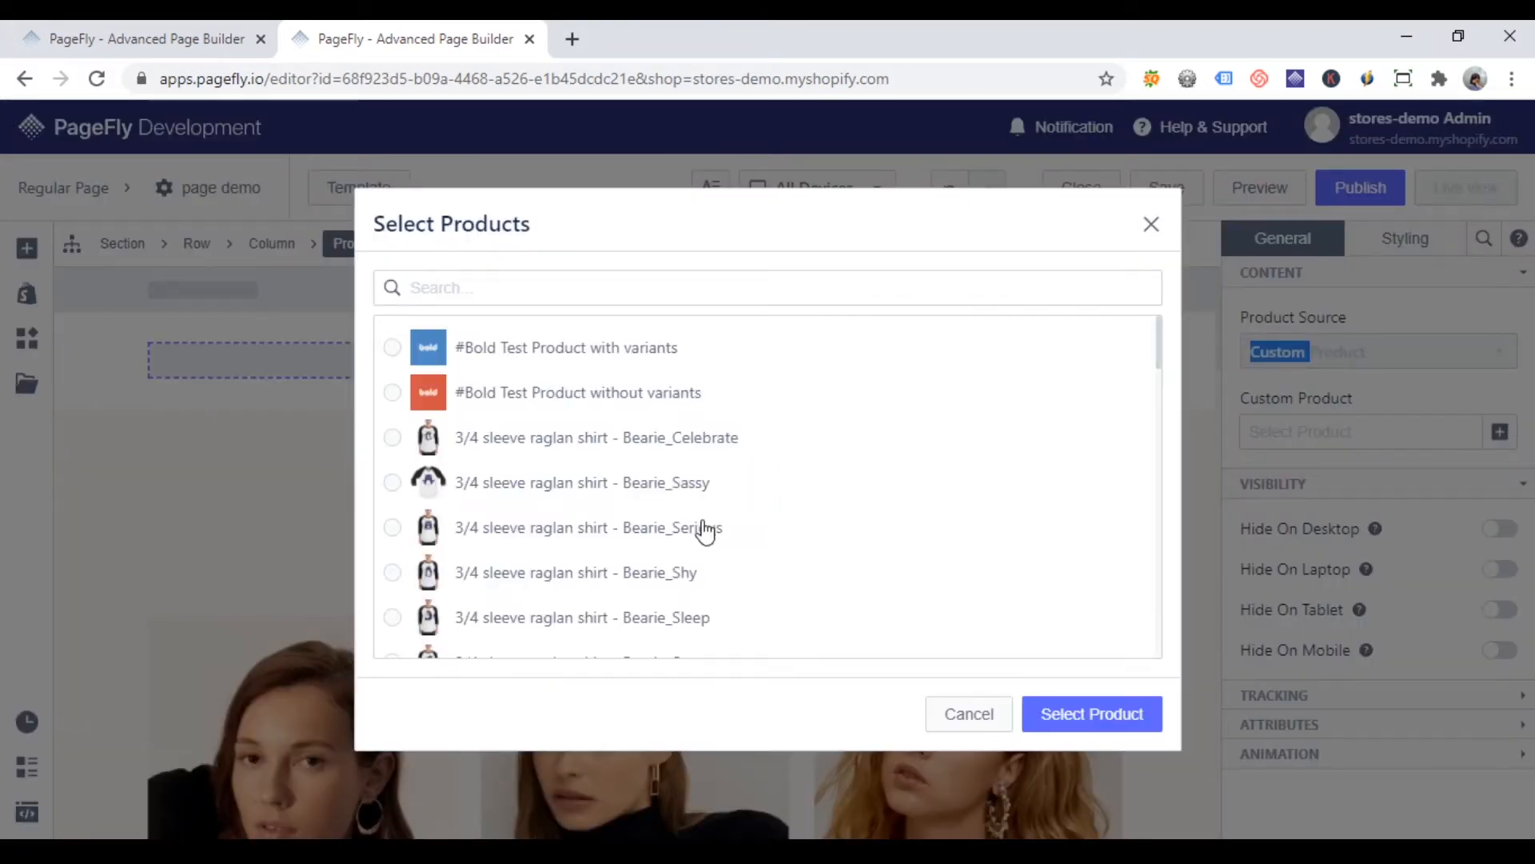
{"action": "left_click", "coordinate": [560, 446]}
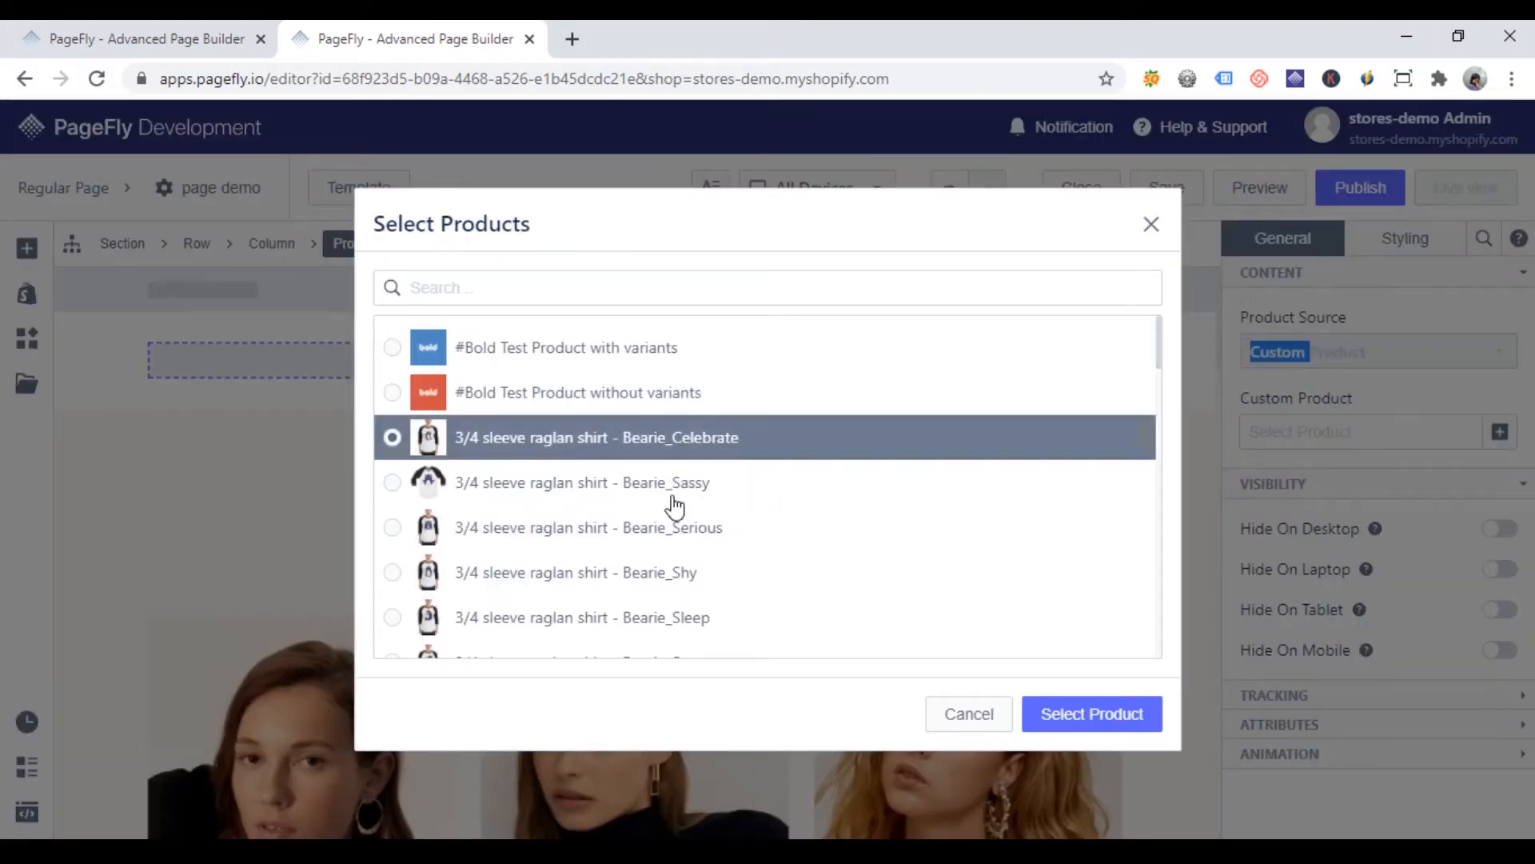
{"action": "left_click", "coordinate": [1066, 714]}
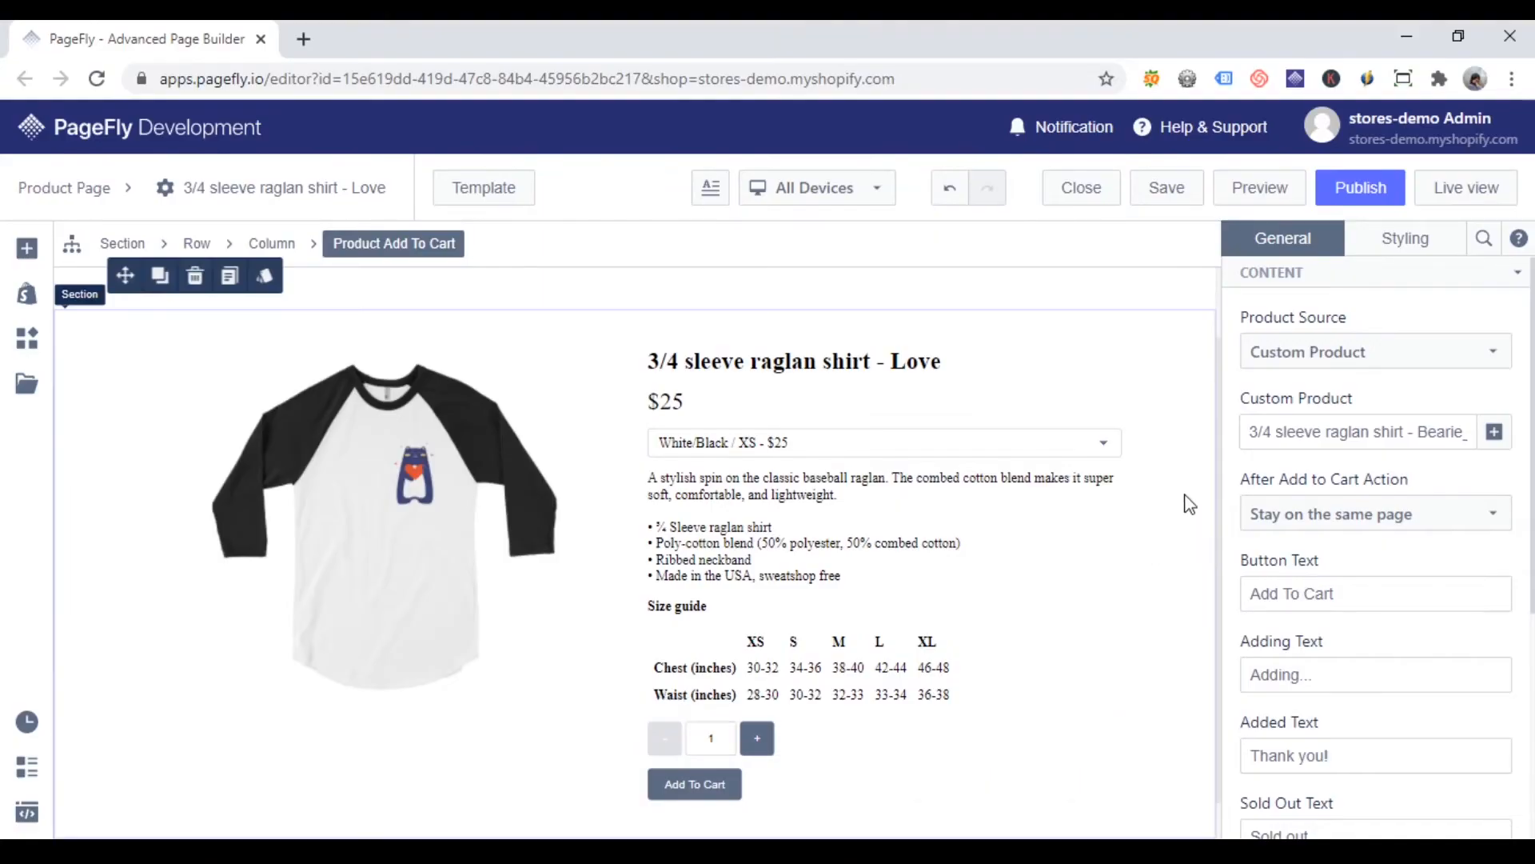
Step: On the product page, select the Add to Cart button in the product details and choose Stay on the same page as its after-add action
{"action": "scroll", "coordinate": [1183, 505], "scroll_direction": "down", "scroll_amount": 1}
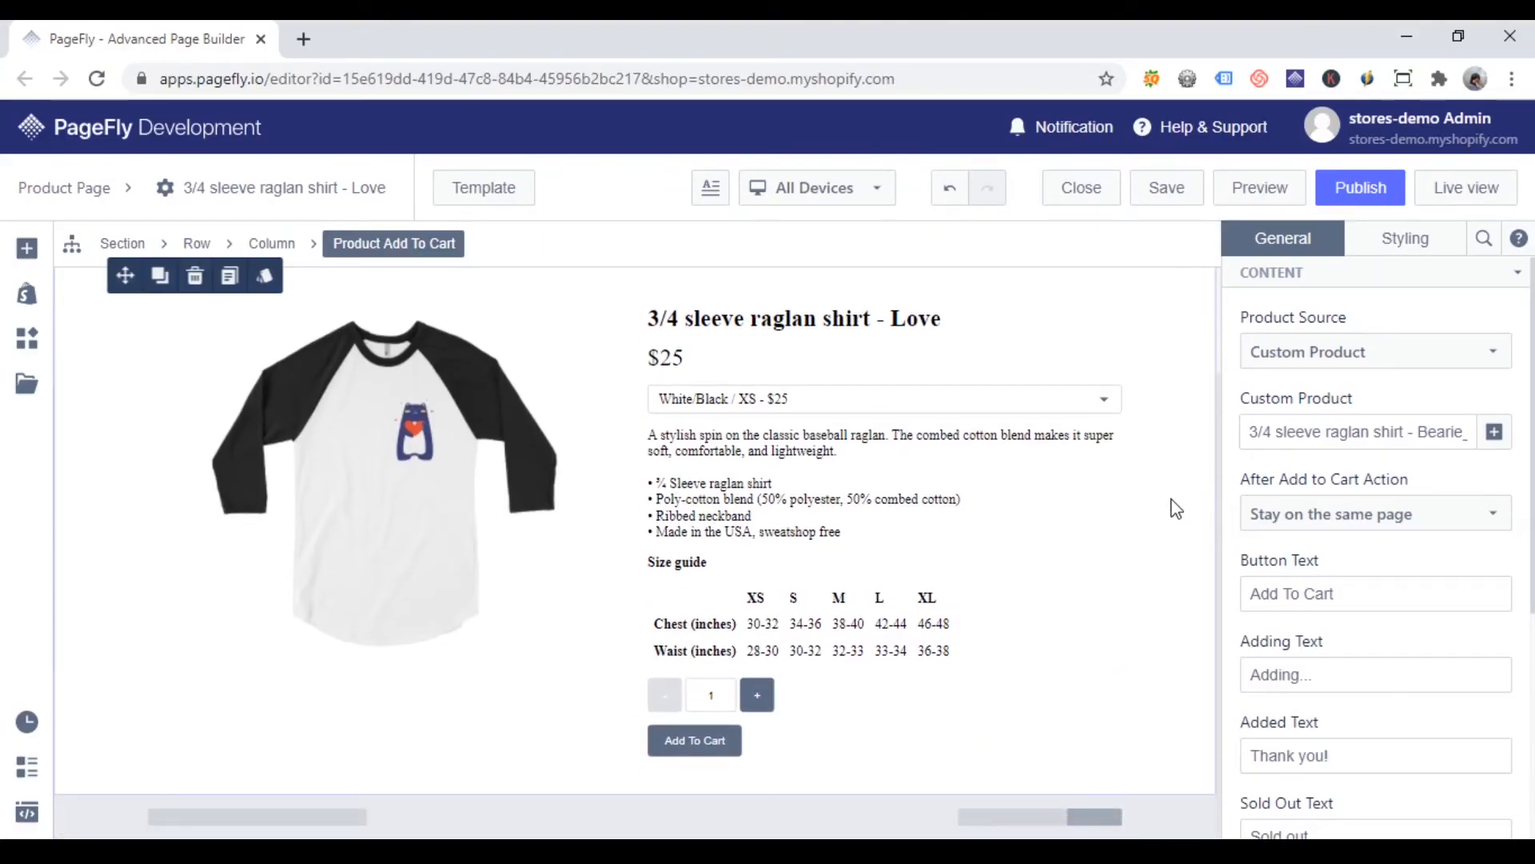
{"action": "left_click", "coordinate": [713, 745]}
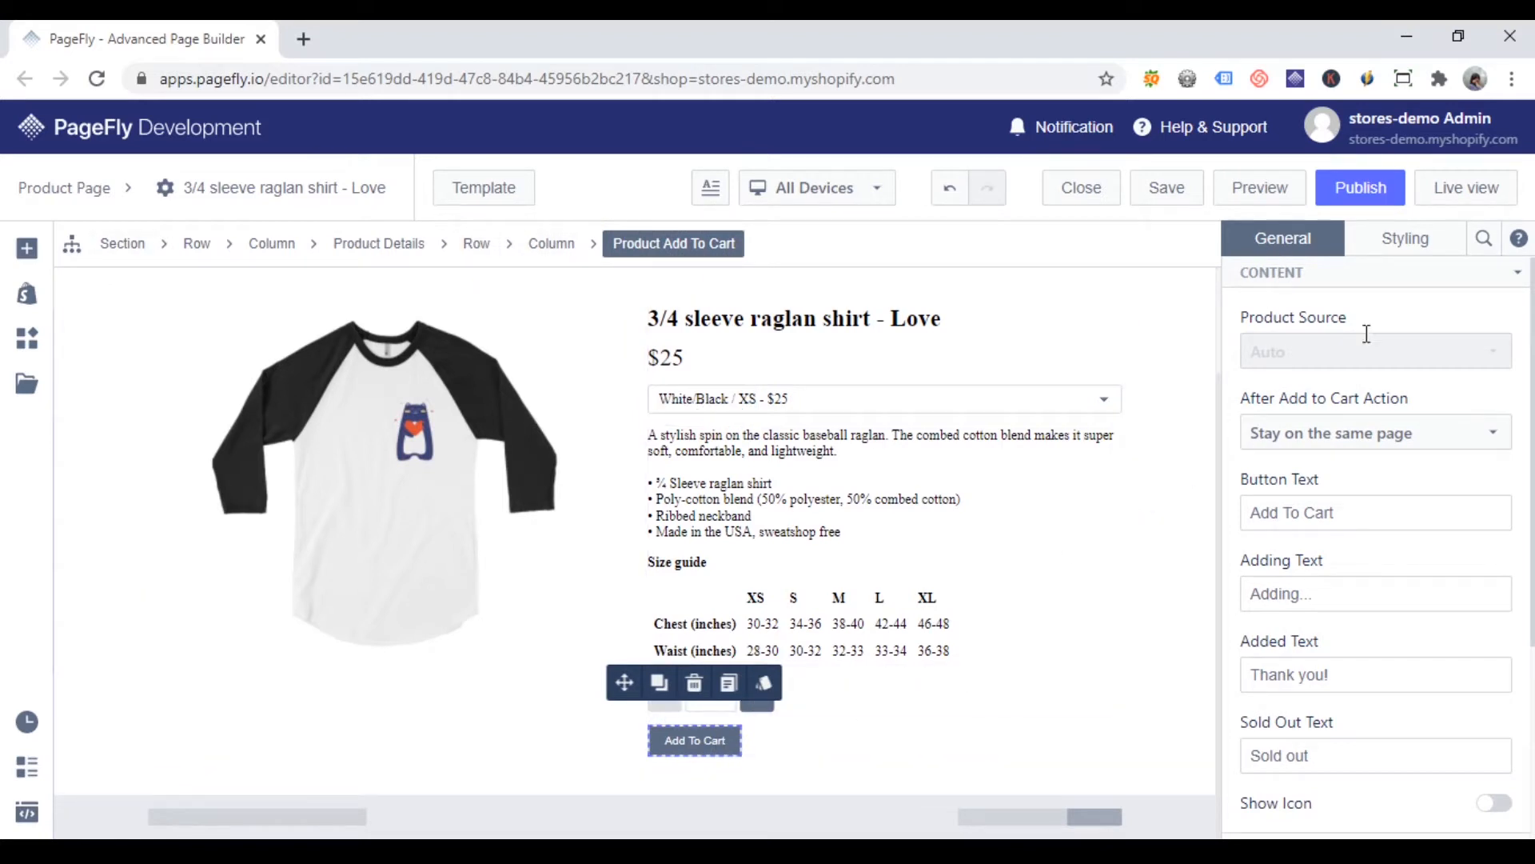
{"action": "left_click", "coordinate": [1370, 441]}
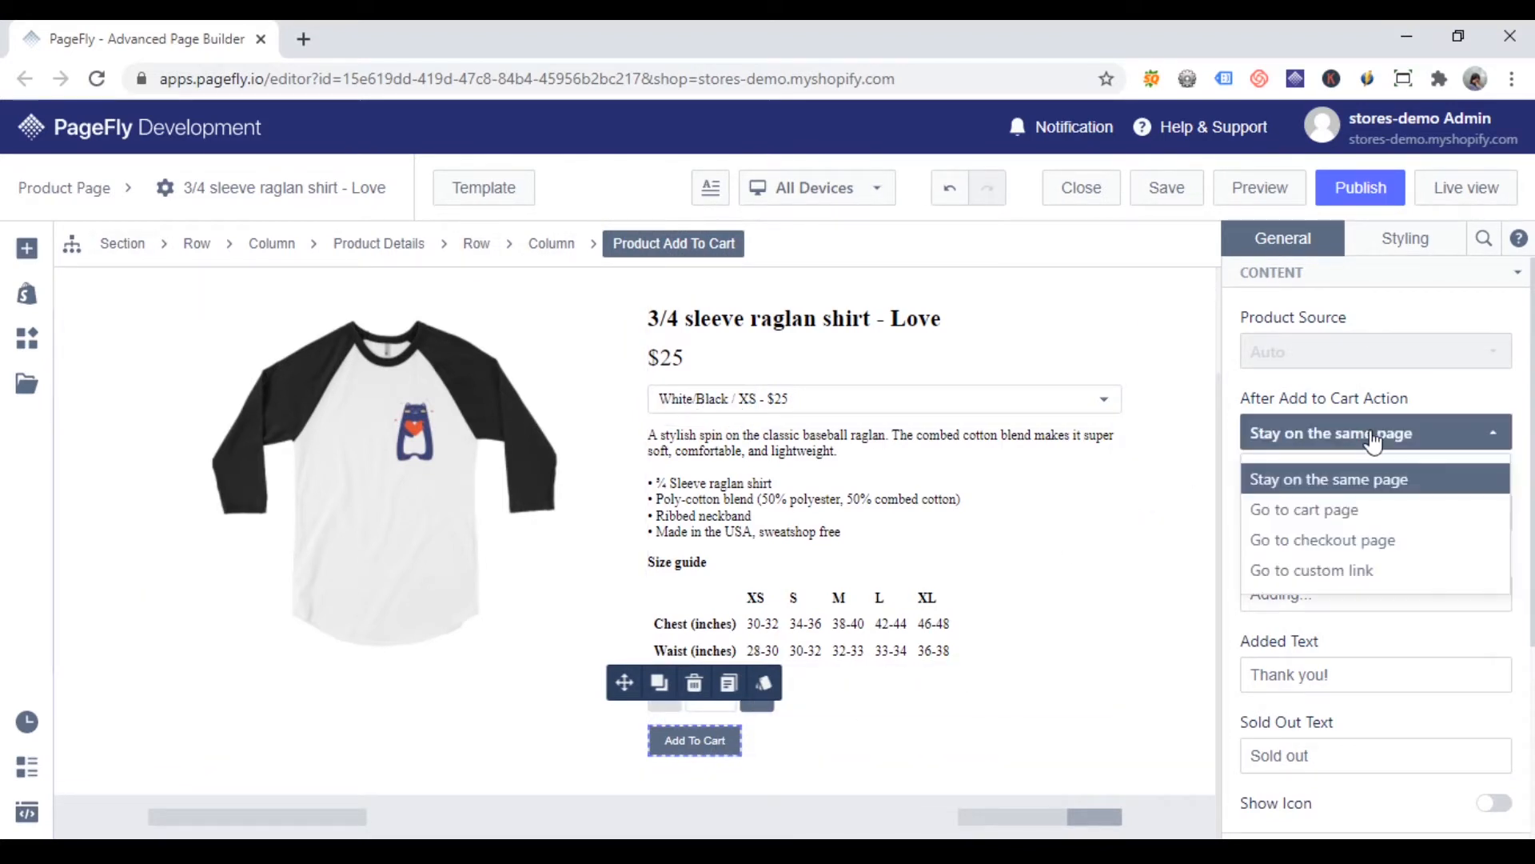
{"action": "left_click", "coordinate": [1406, 480]}
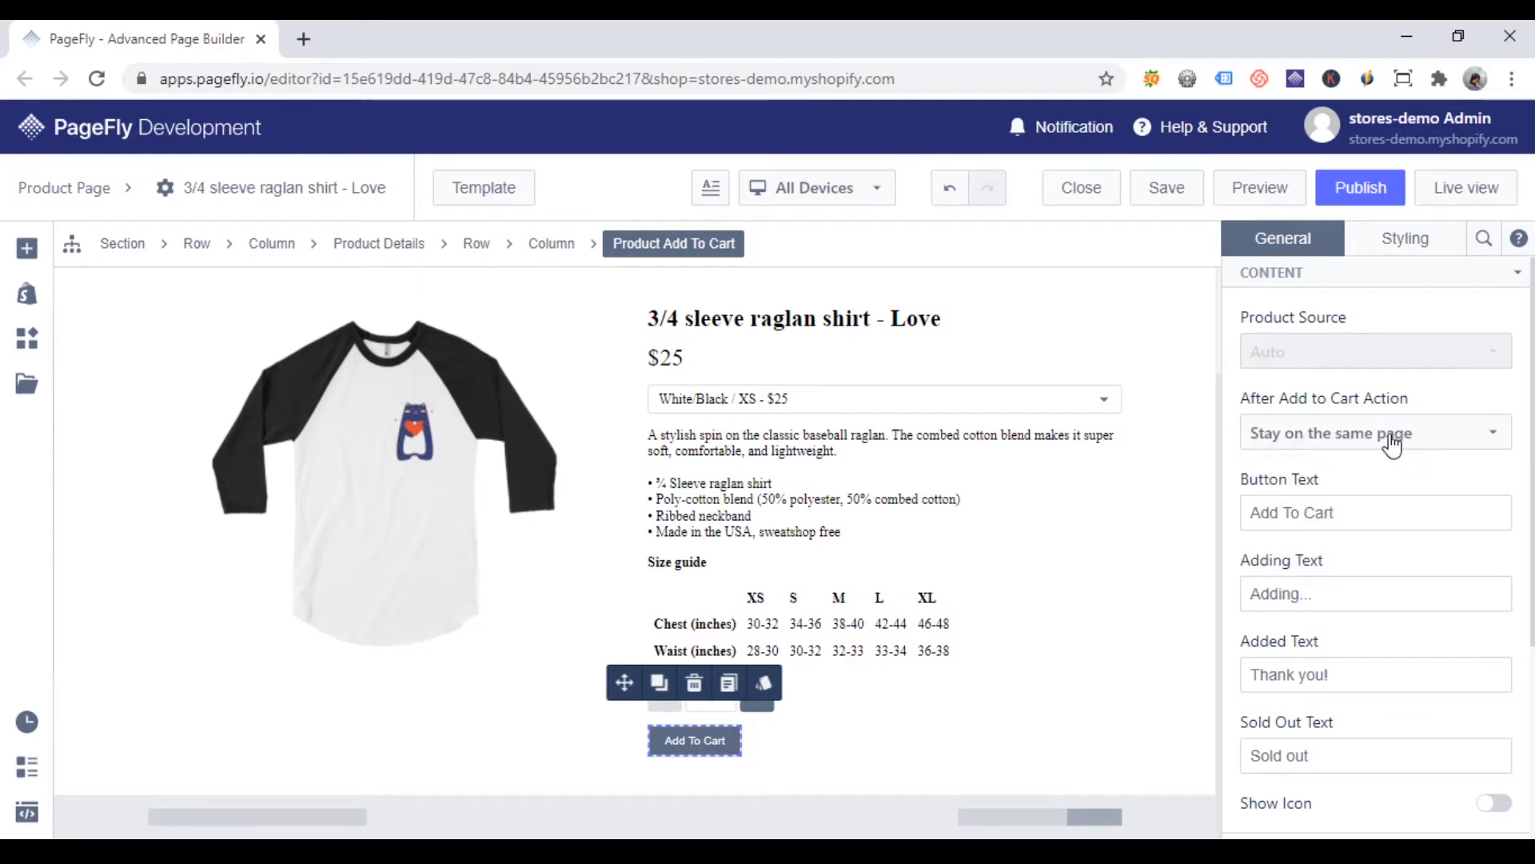
Step: Try Go to cart page and Go to checkout page as the button's After Add to Cart Action
{"action": "left_click", "coordinate": [1406, 445]}
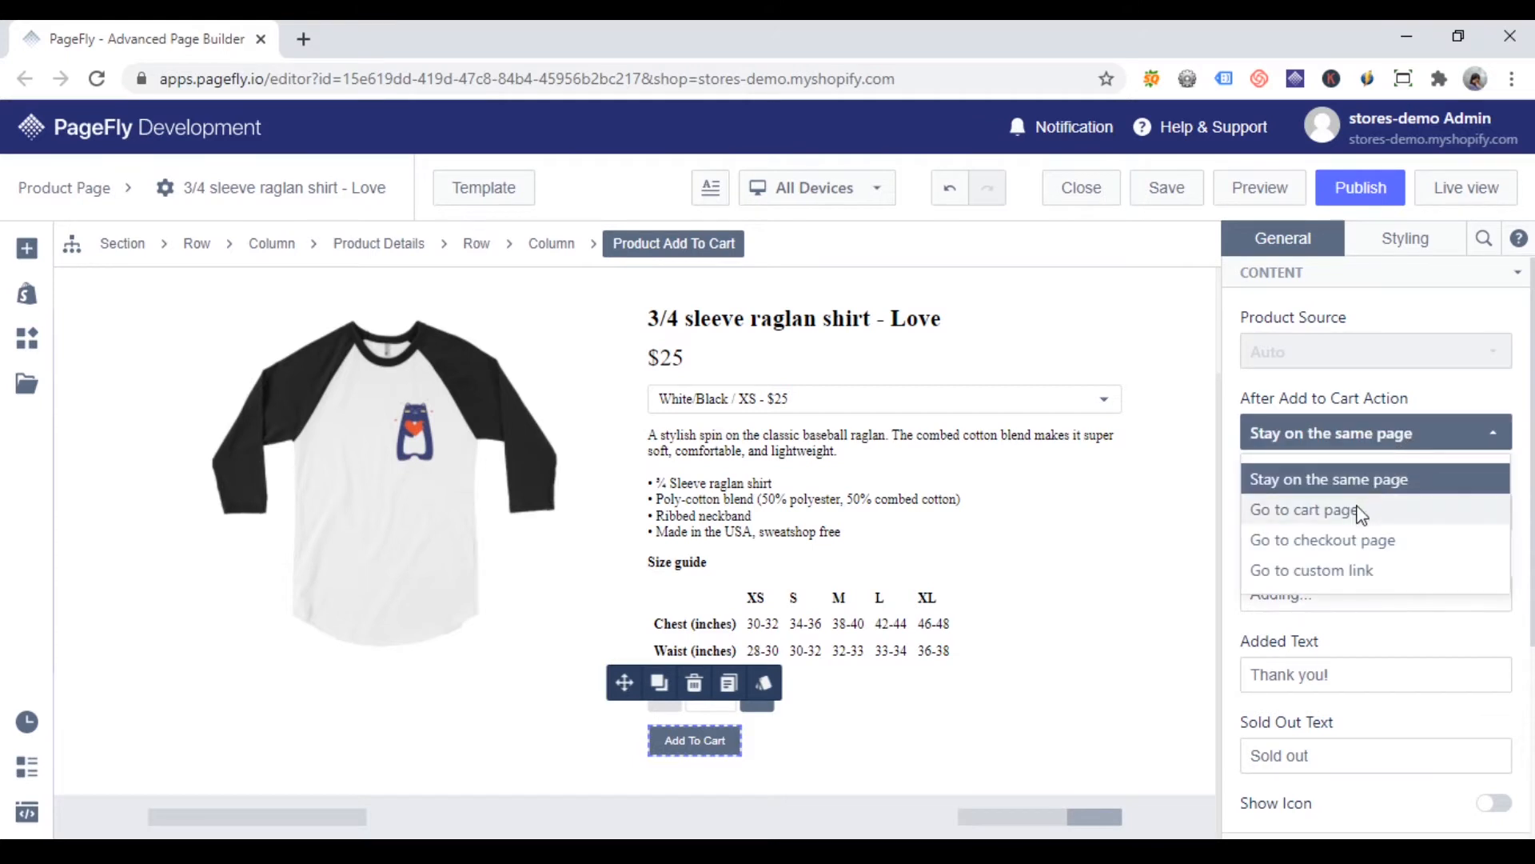
{"action": "left_click", "coordinate": [1432, 513]}
{"action": "left_click", "coordinate": [1440, 439]}
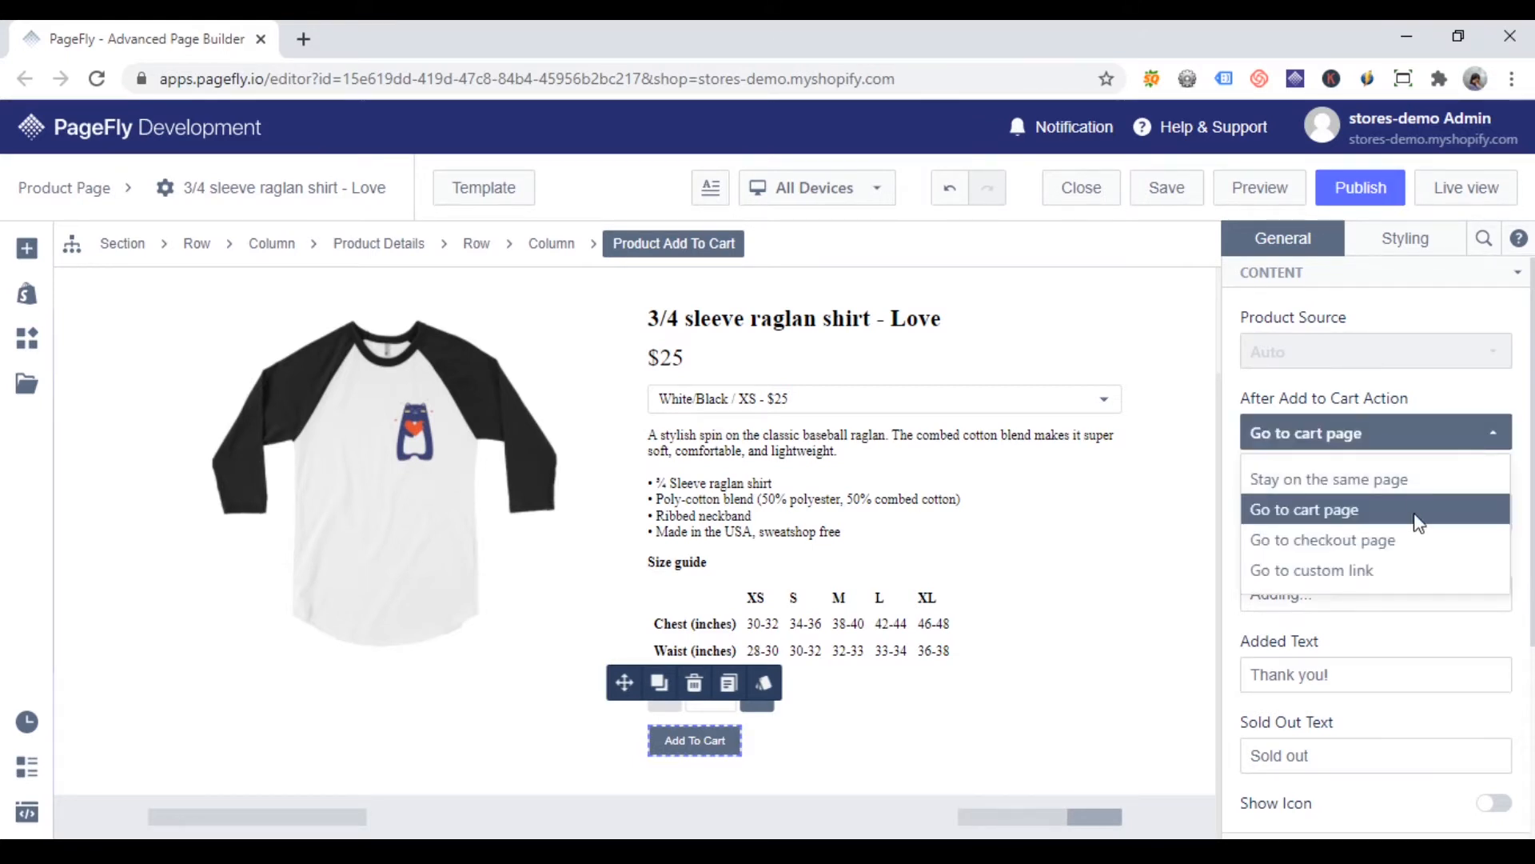
{"action": "left_click", "coordinate": [1421, 538]}
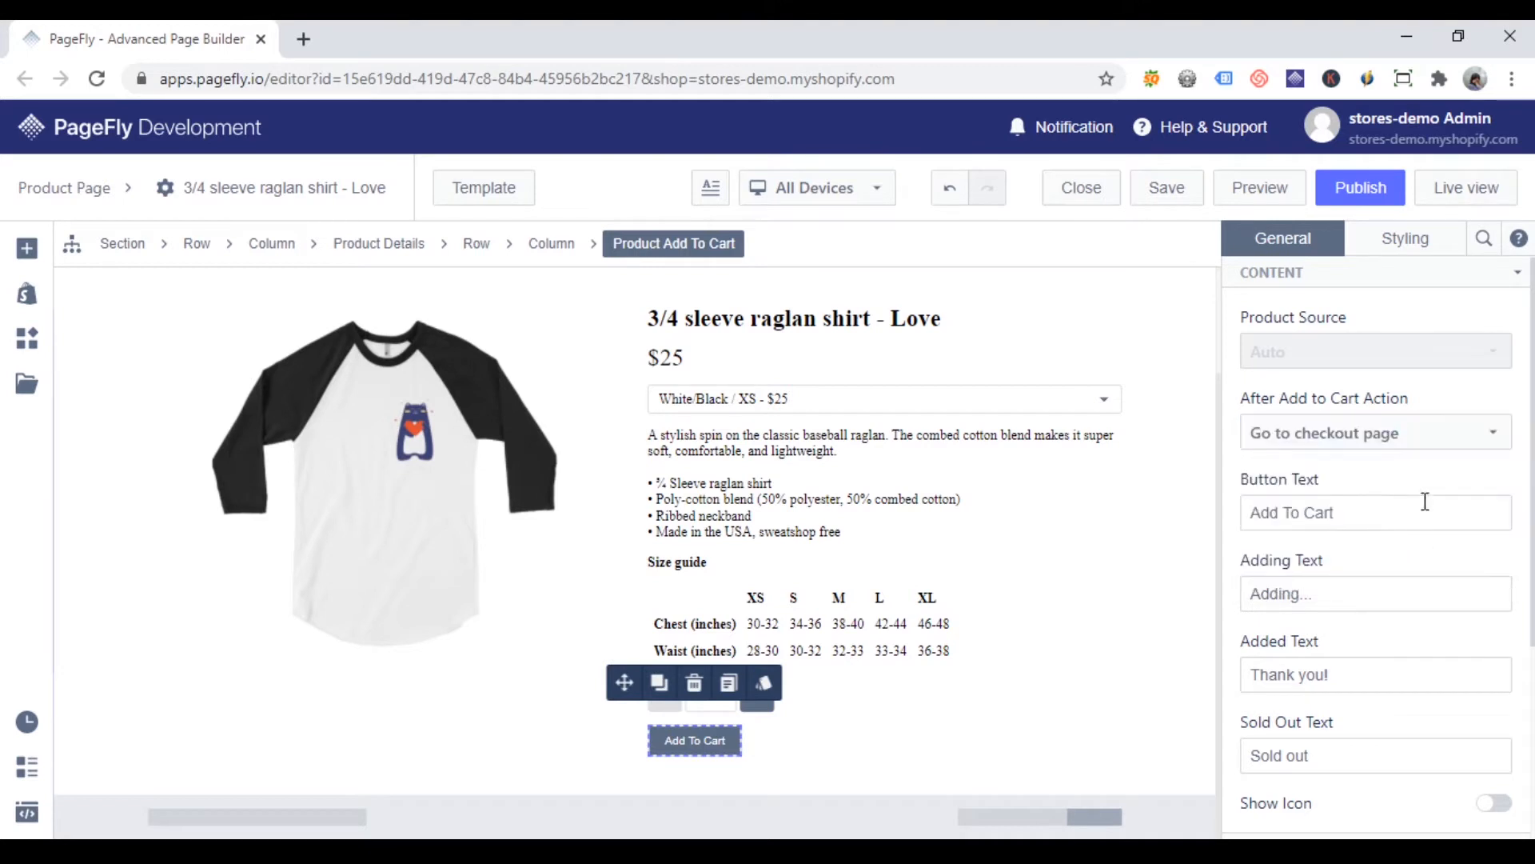
Step: Set the button's After Add to Cart Action to Go to custom link, leaving the Action Link empty
{"action": "left_click", "coordinate": [1404, 437]}
{"action": "left_click", "coordinate": [1329, 572]}
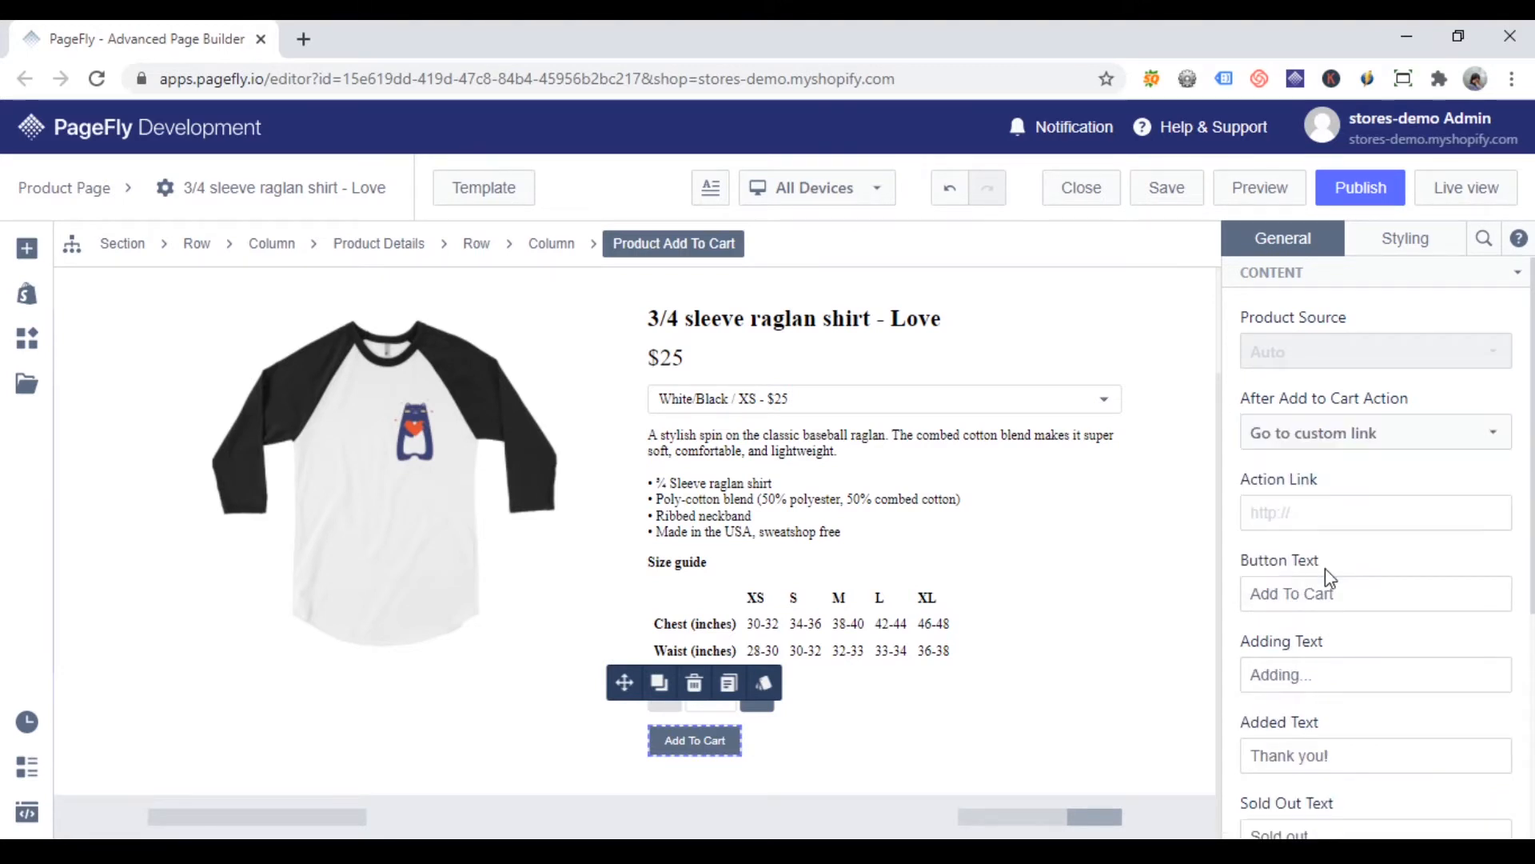
{"action": "left_click", "coordinate": [1308, 513]}
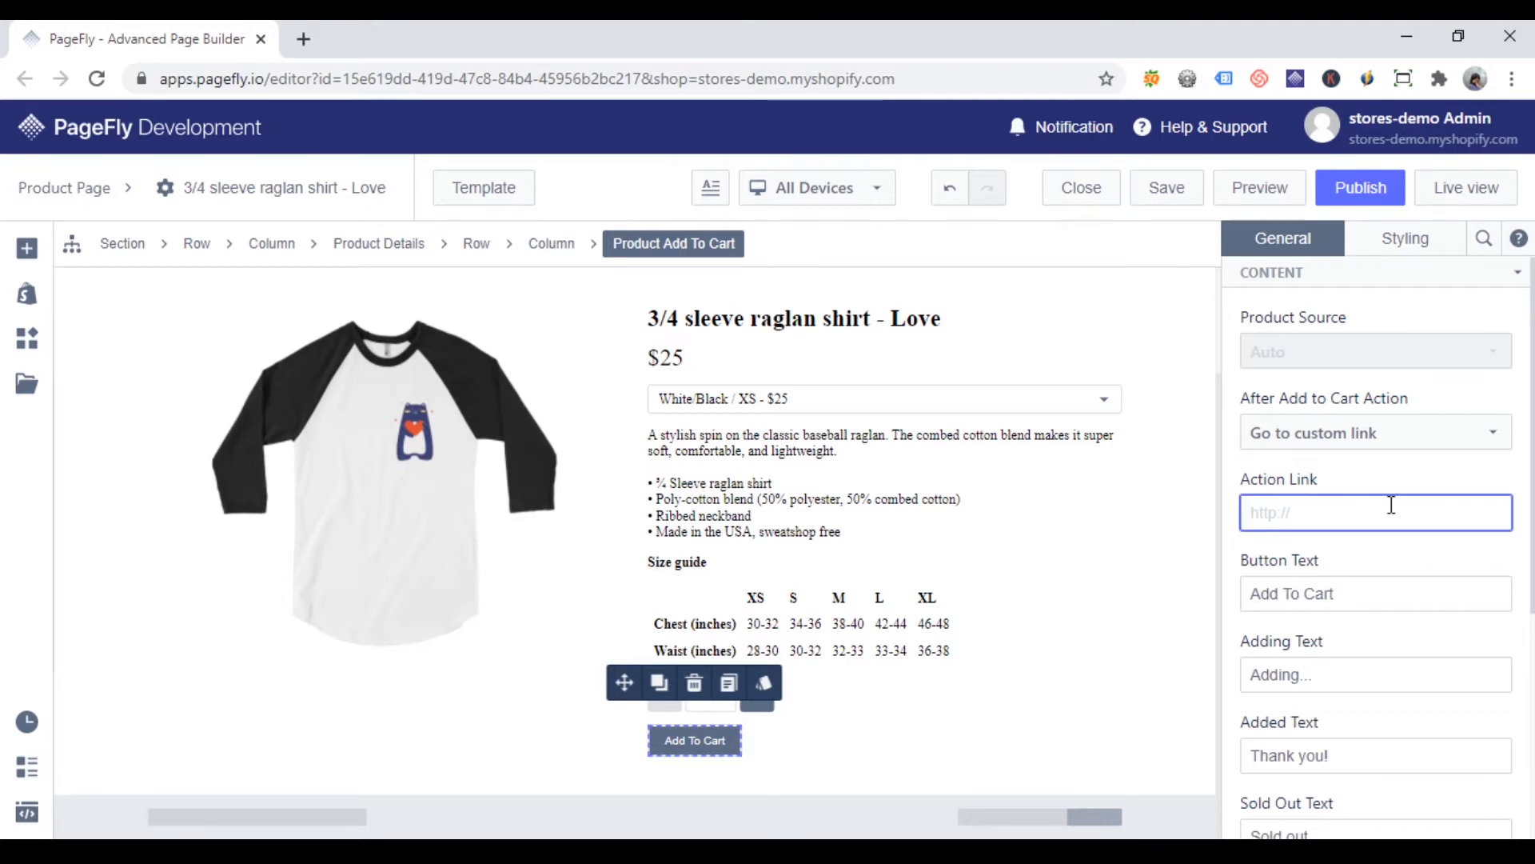
{"action": "left_click", "coordinate": [1478, 484]}
Step: Re-enter "Add To Cart" as the Button Text and set the Adding Text to "Waiting..."
{"action": "scroll", "coordinate": [1469, 508], "scroll_direction": "down", "scroll_amount": 3}
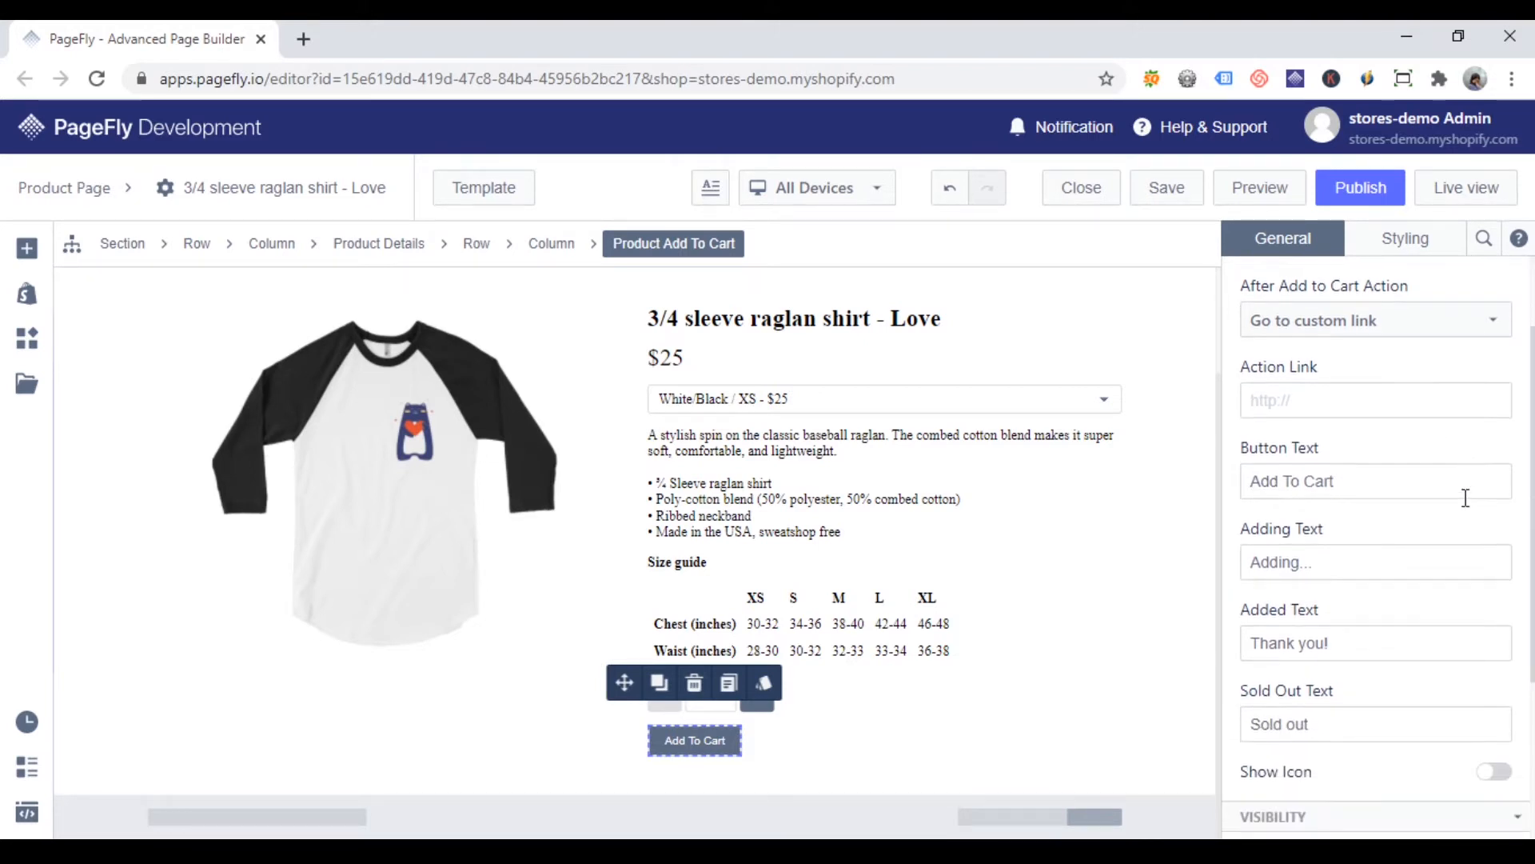
{"action": "left_click", "coordinate": [1381, 371]}
{"action": "key", "text": "ctrl+a"}
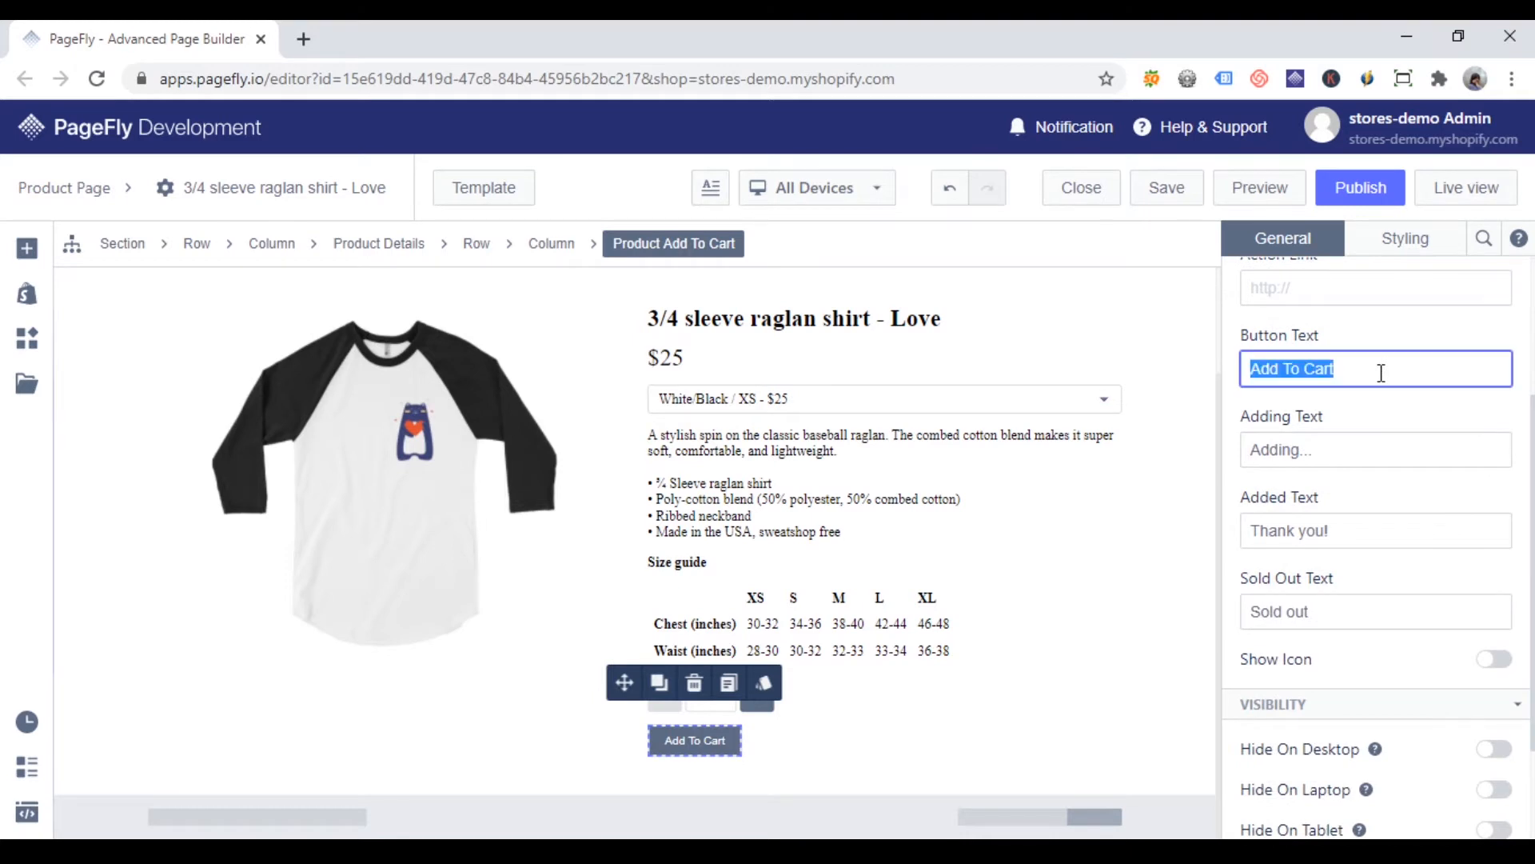
{"action": "type", "text": "Add T"}
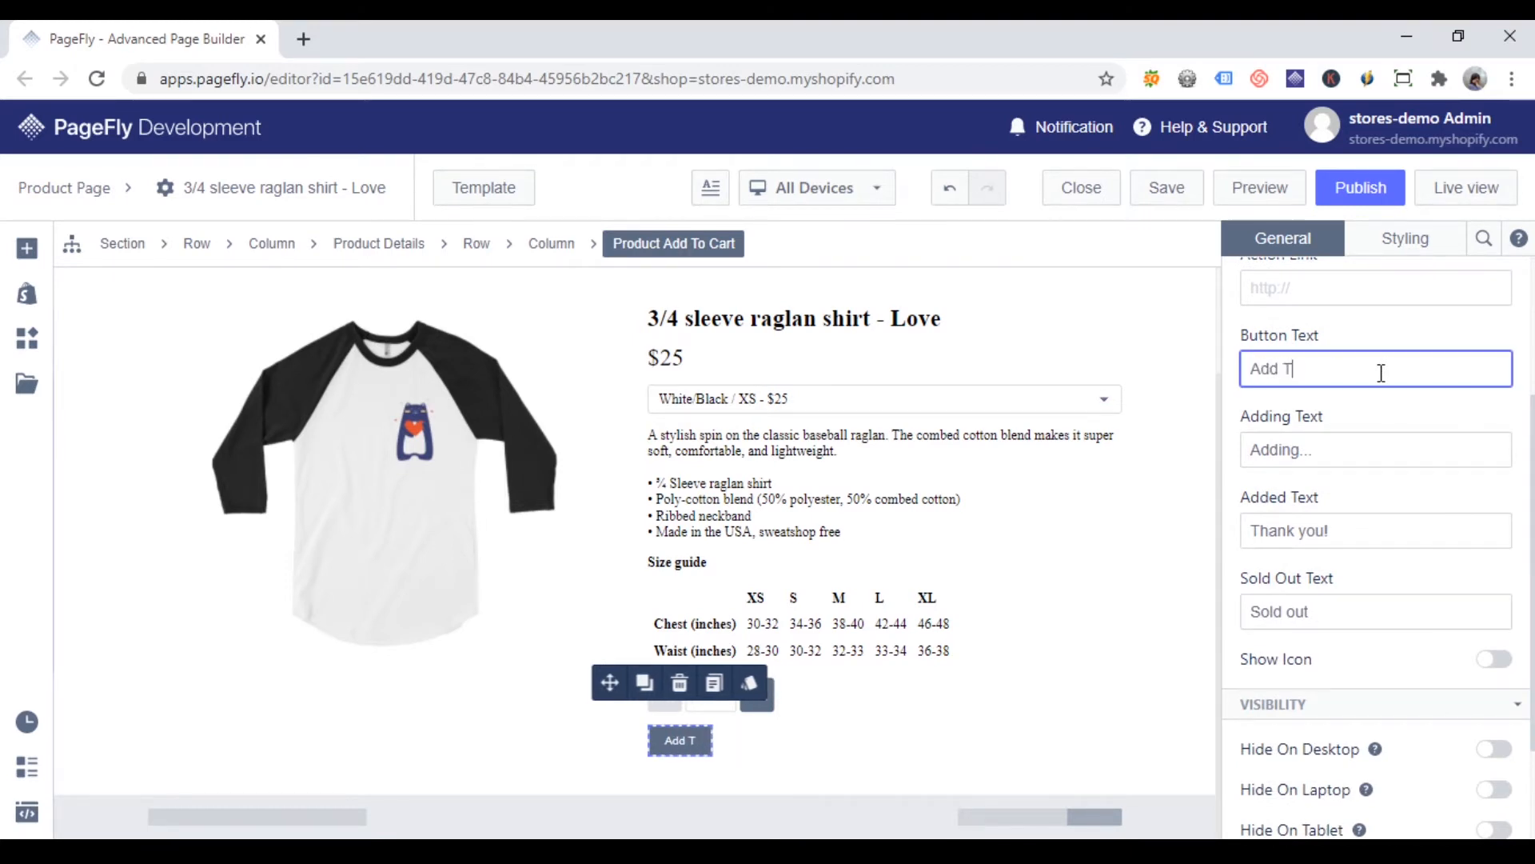
{"action": "type", "text": "o Cart"}
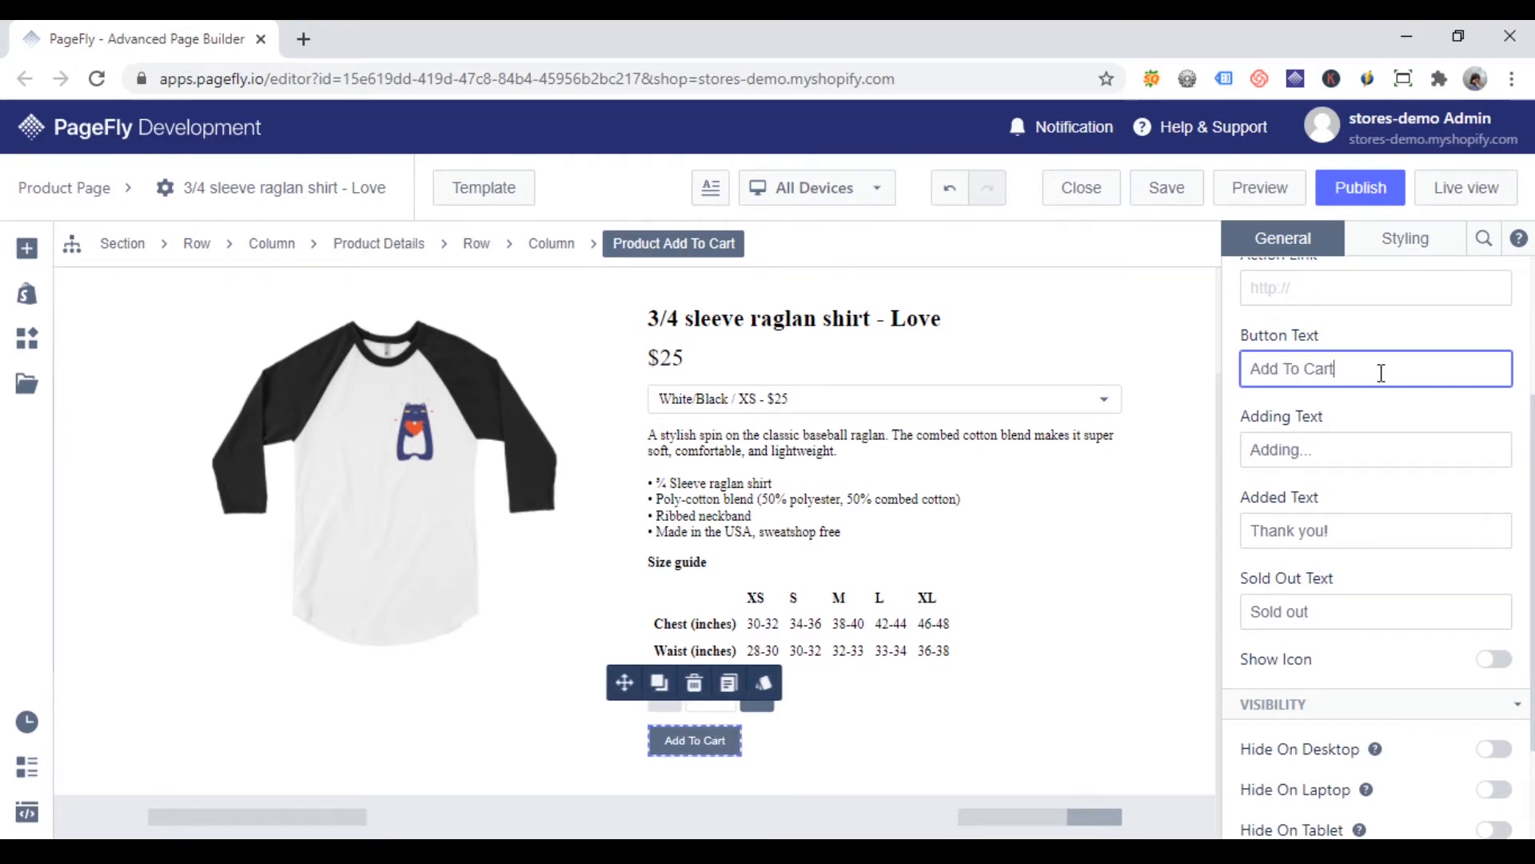
{"action": "left_click", "coordinate": [1299, 456]}
{"action": "key", "text": "ctrl+a"}
{"action": "type", "text": "W"}
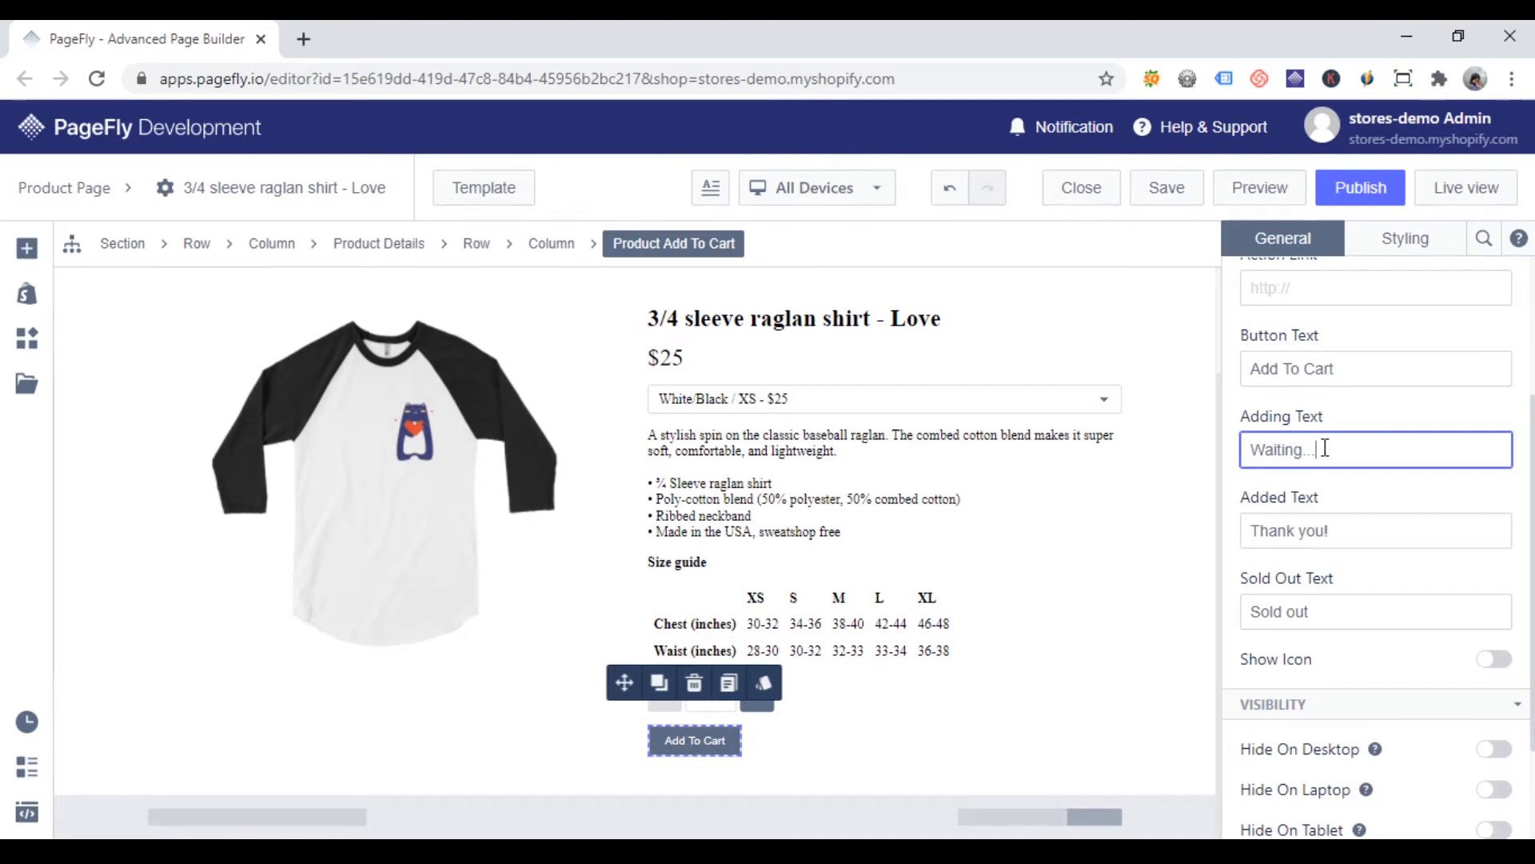
Step: Set the button's Added Text to "Awesome!" and its Sold Out Text to "Sold Out!"
{"action": "left_click", "coordinate": [1357, 533]}
{"action": "key", "text": "ctrl+a"}
{"action": "type", "text": "A"}
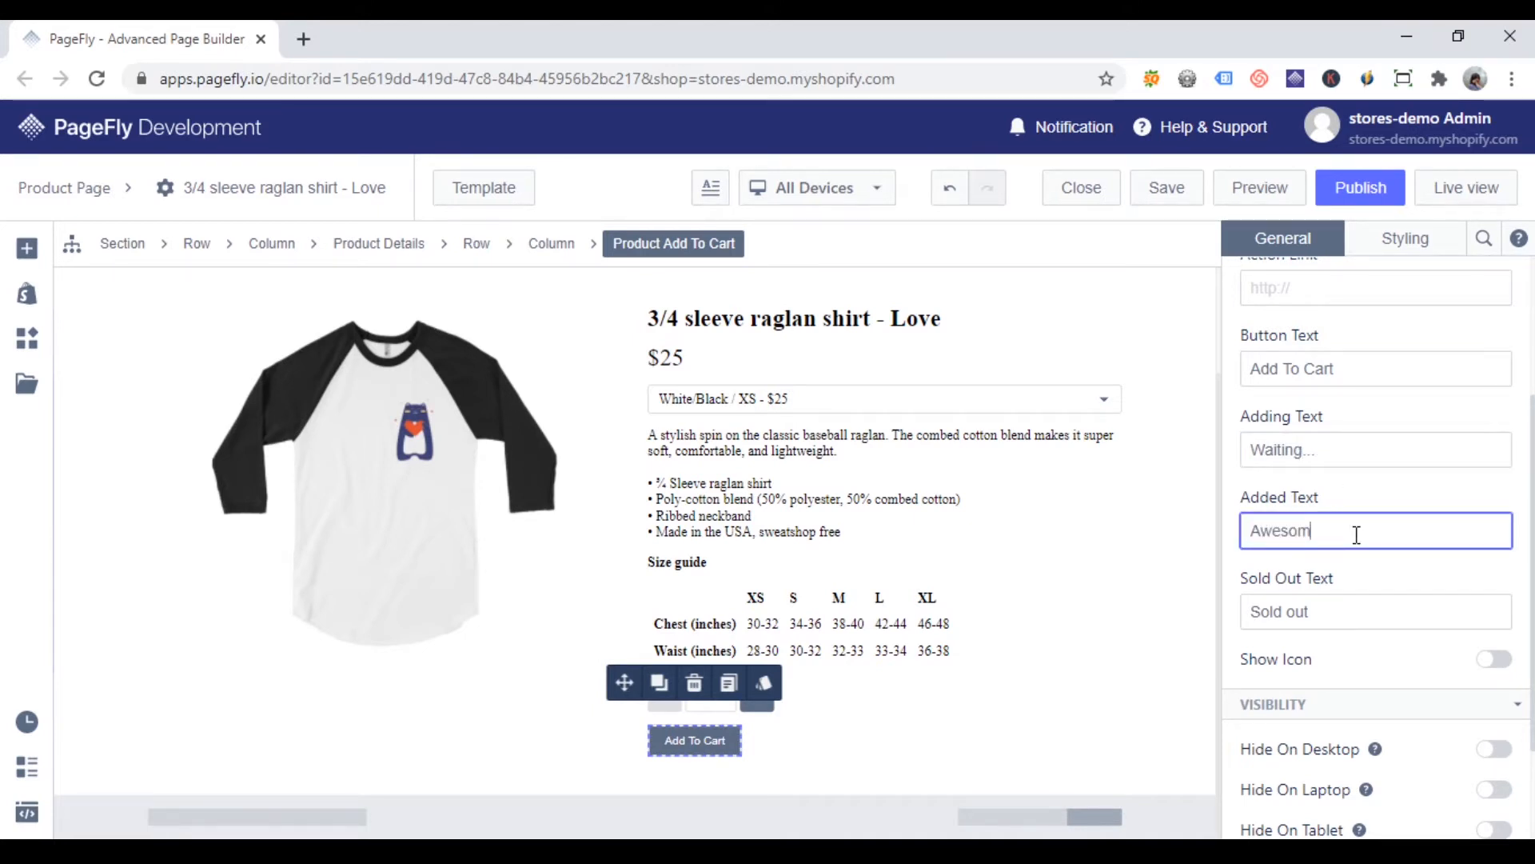
{"action": "left_click", "coordinate": [1357, 619]}
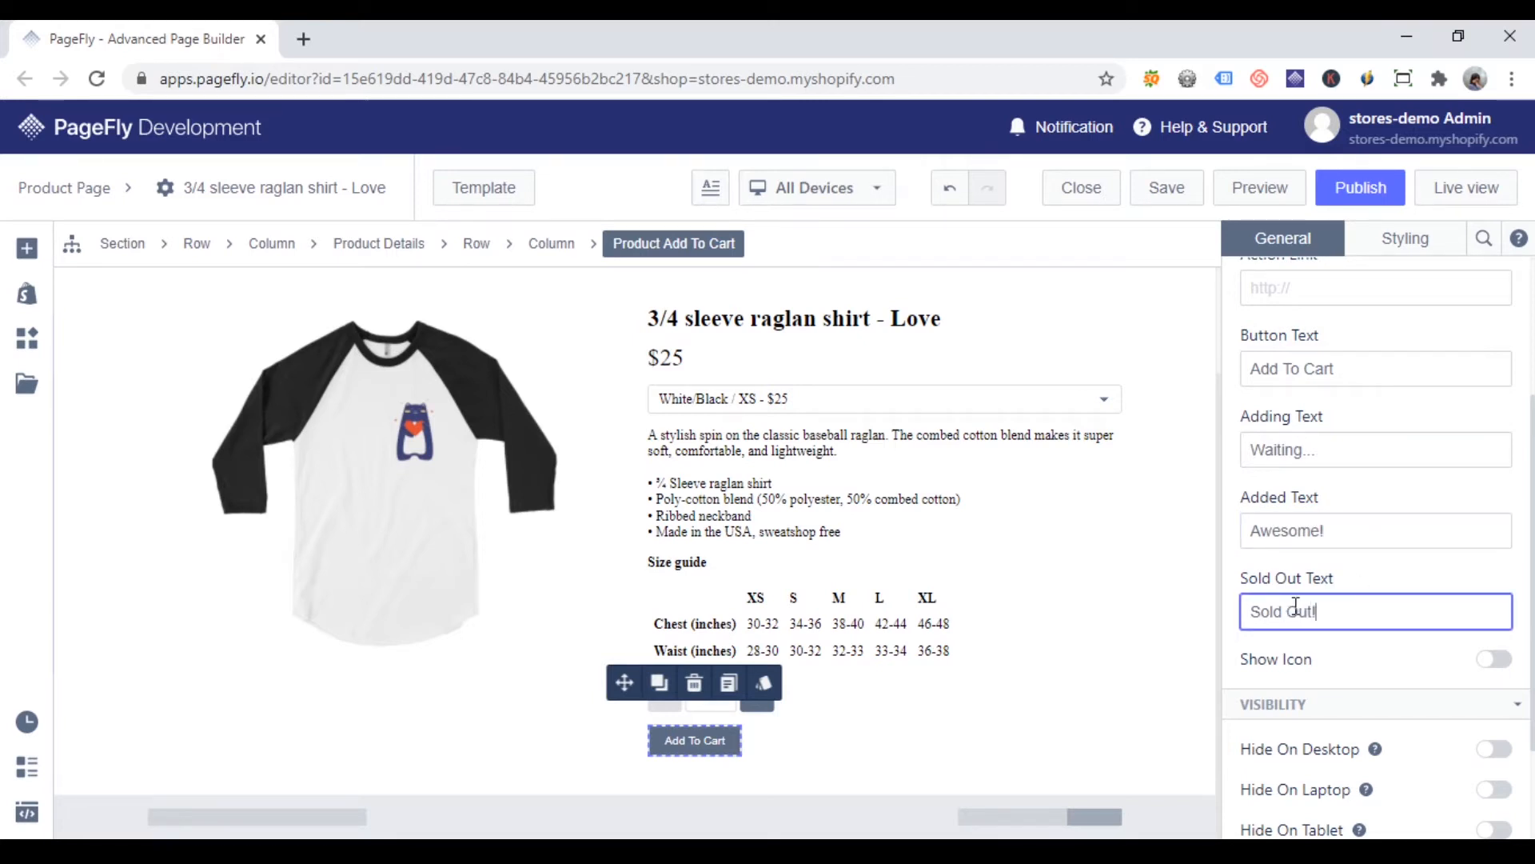
Step: Try showing the button's cart icon in the Right and Left positions, and hide the icon again
{"action": "scroll", "coordinate": [1461, 600], "scroll_direction": "down", "scroll_amount": 1}
{"action": "left_click", "coordinate": [1492, 547]}
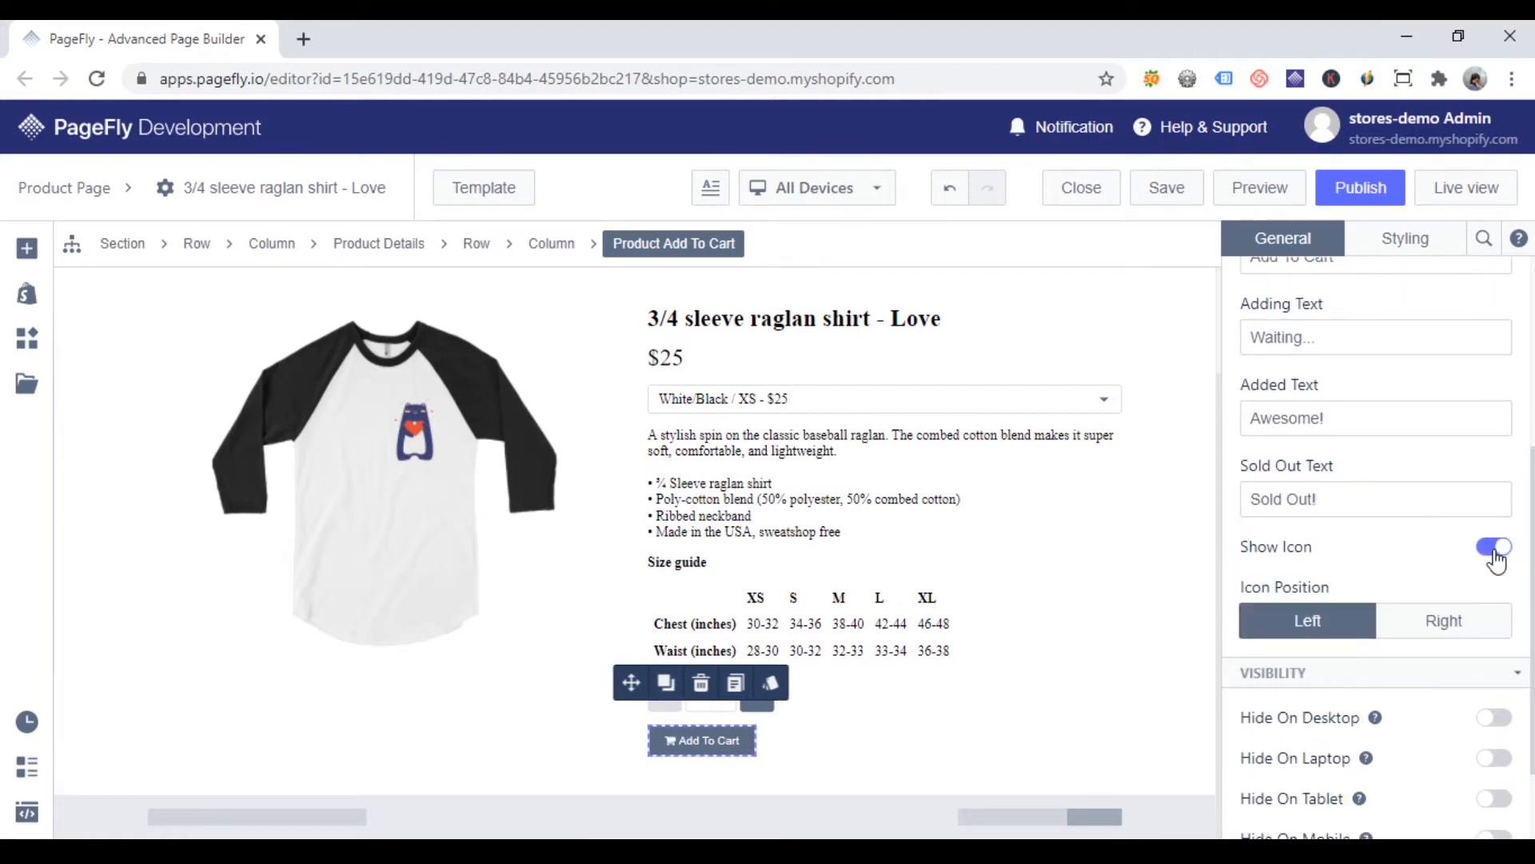
{"action": "left_click", "coordinate": [1463, 631]}
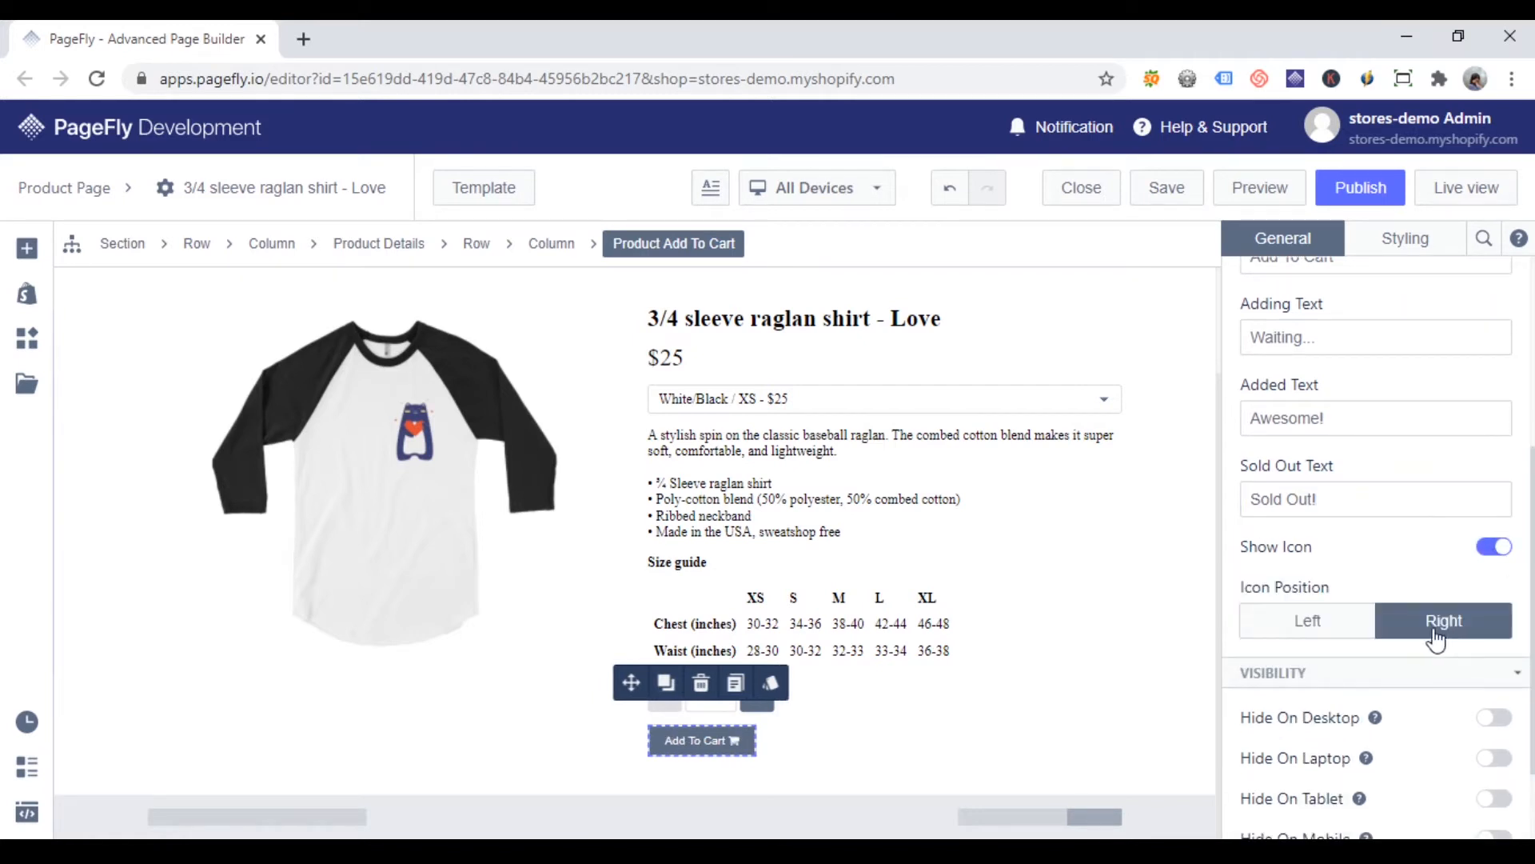
{"action": "left_click", "coordinate": [1288, 632]}
{"action": "left_click", "coordinate": [1488, 548]}
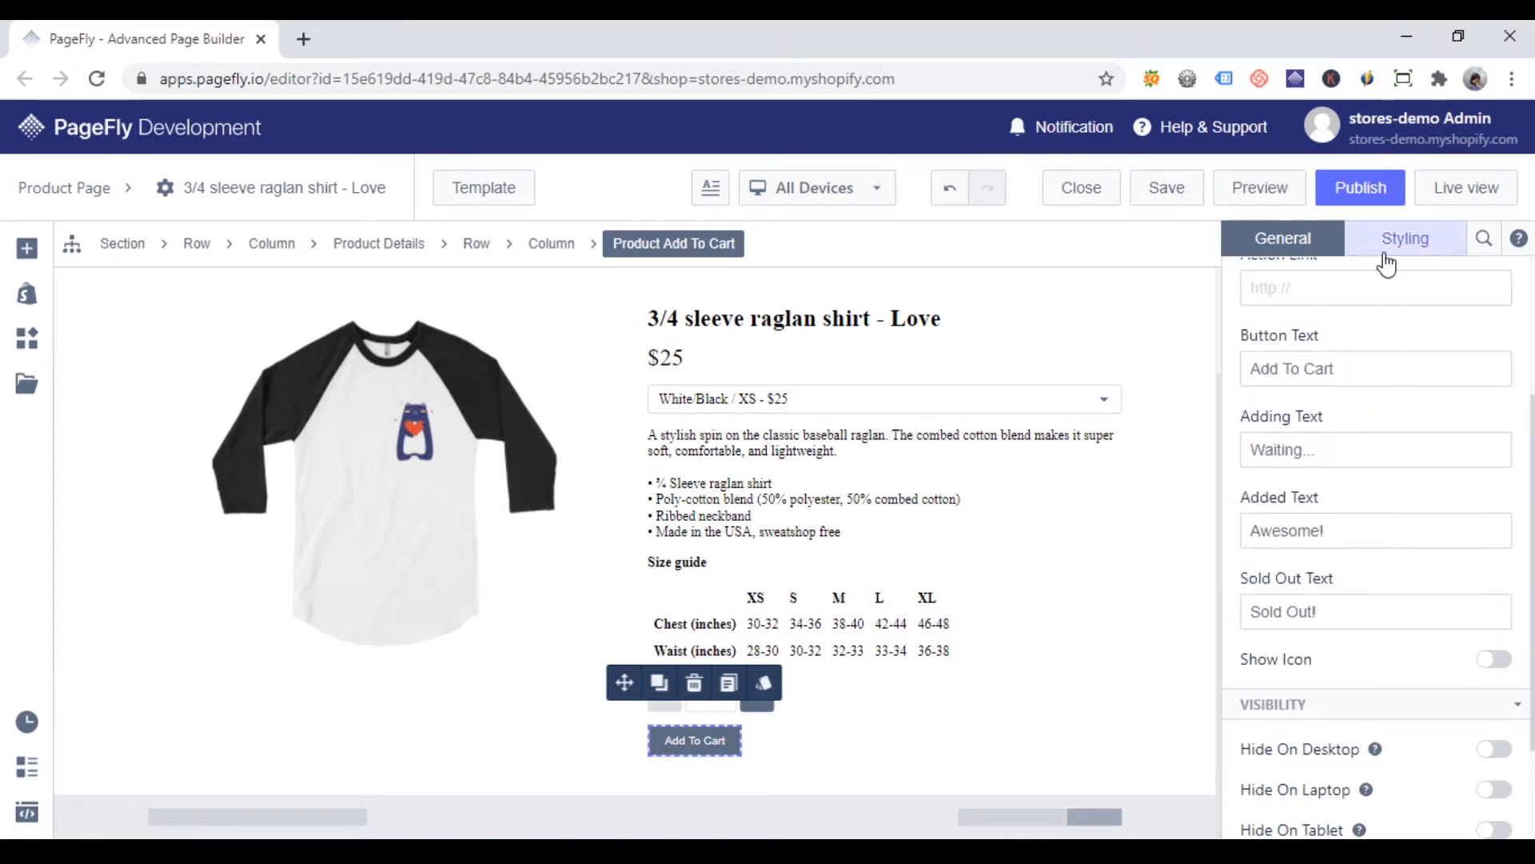
Step: Open the Add to Cart button's styling settings and view the options for its Hover state
{"action": "left_click", "coordinate": [1405, 239]}
{"action": "scroll", "coordinate": [1394, 392], "scroll_direction": "up", "scroll_amount": 3}
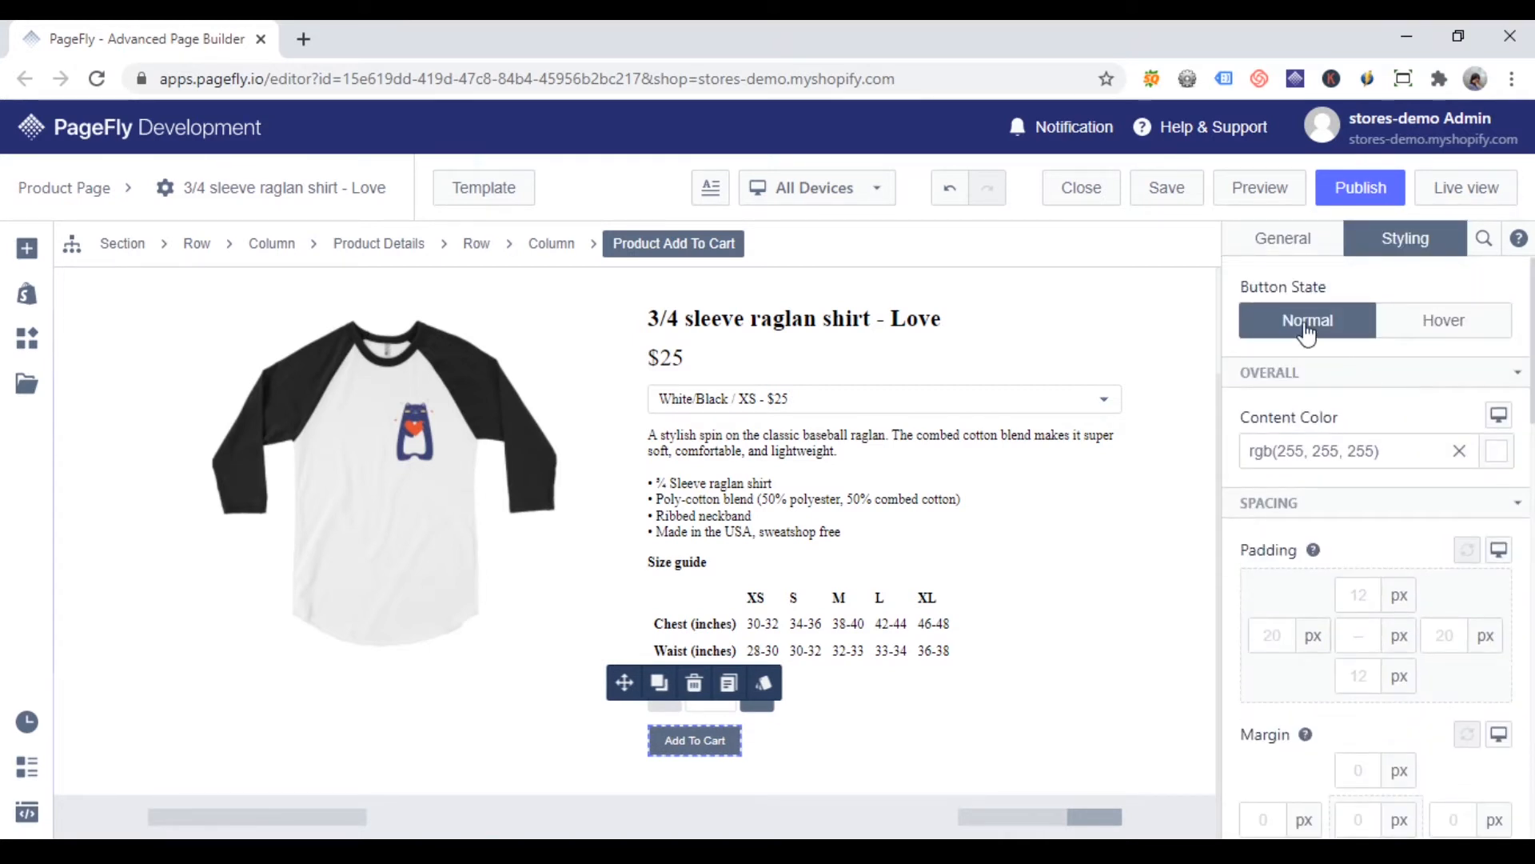
{"action": "left_click", "coordinate": [1431, 319]}
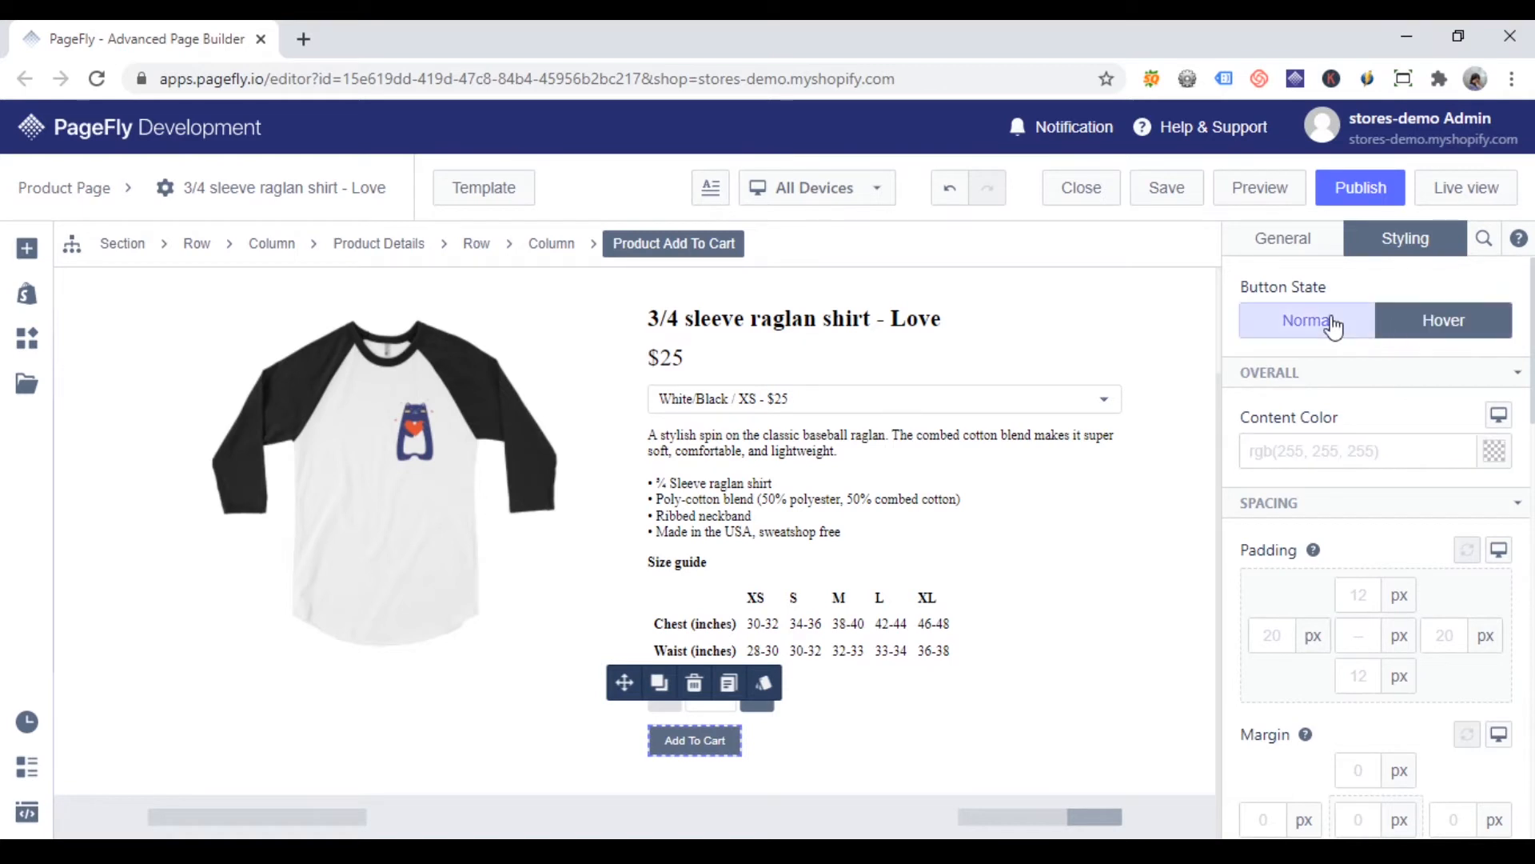
Step: For the button's Normal state, set padding to 15 px above and below and 30 px on both sides, and the left margin to 200 px
{"action": "left_click", "coordinate": [1332, 325]}
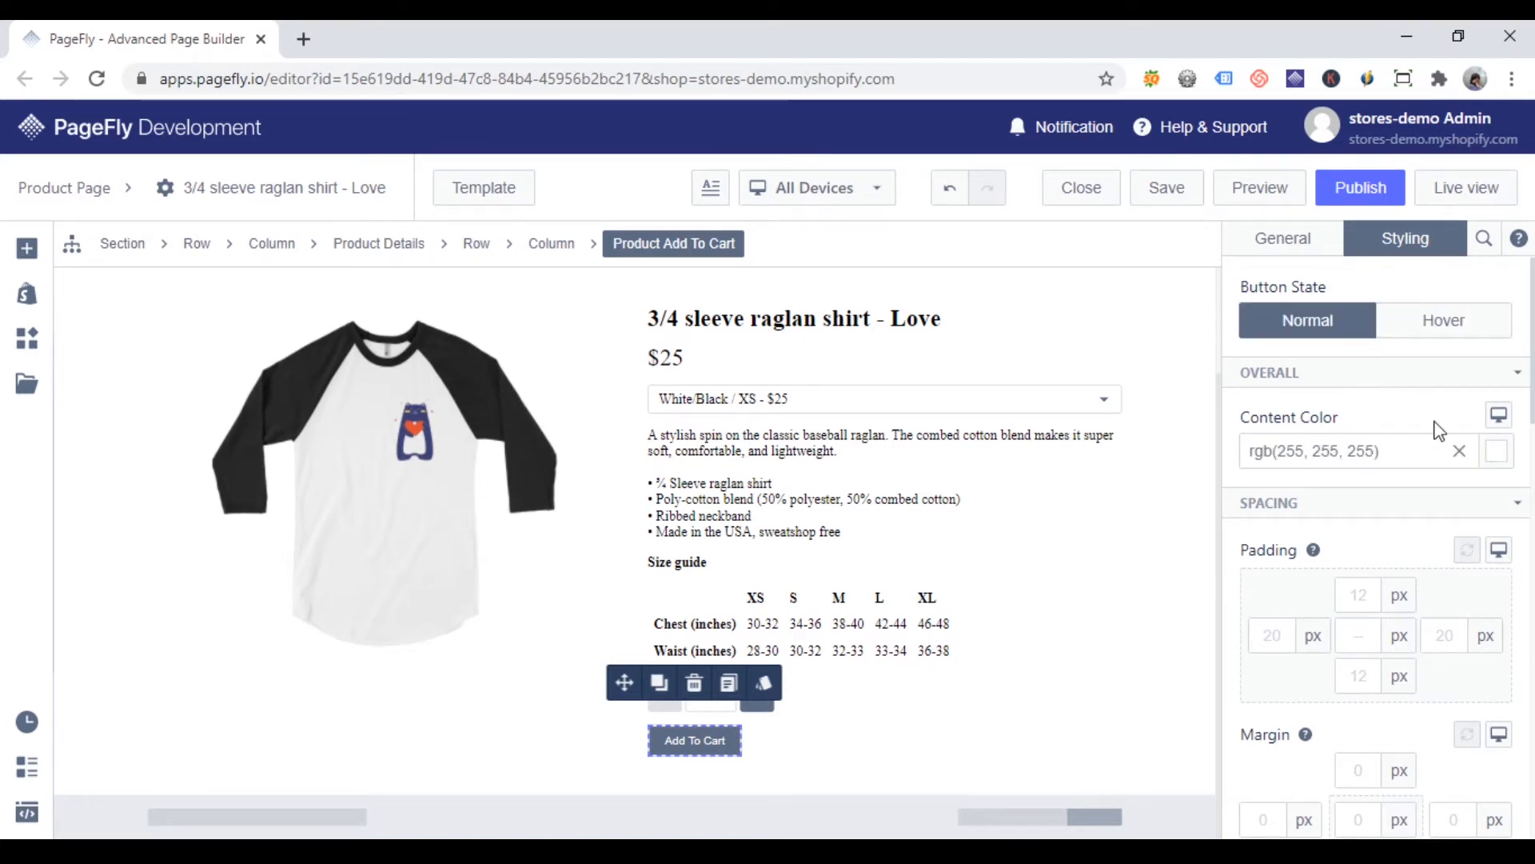
{"action": "scroll", "coordinate": [1437, 429], "scroll_direction": "down", "scroll_amount": 2}
{"action": "left_click", "coordinate": [1274, 523]}
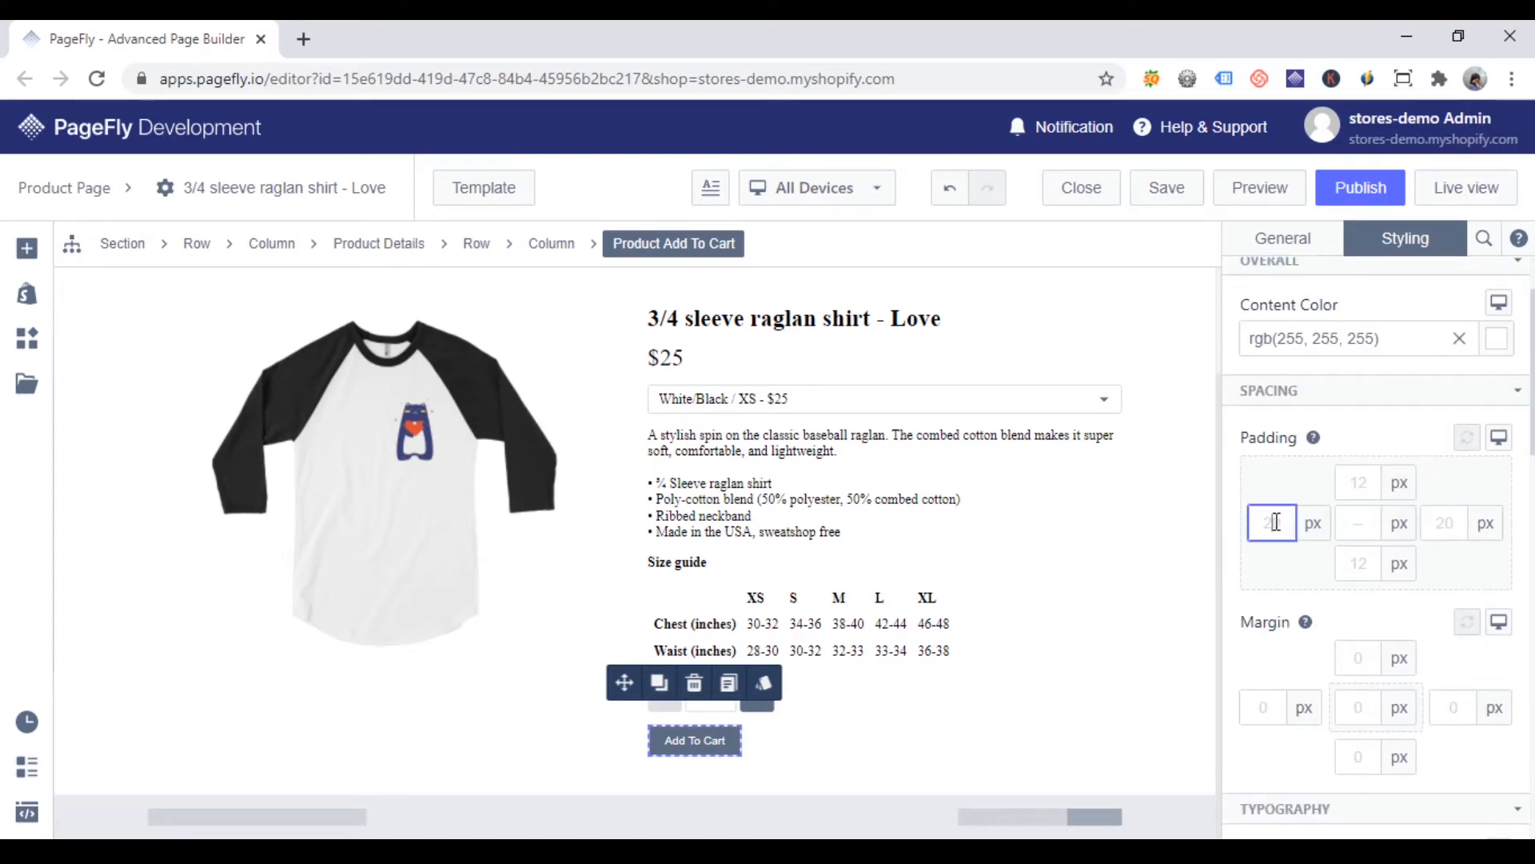
{"action": "type", "text": "30"}
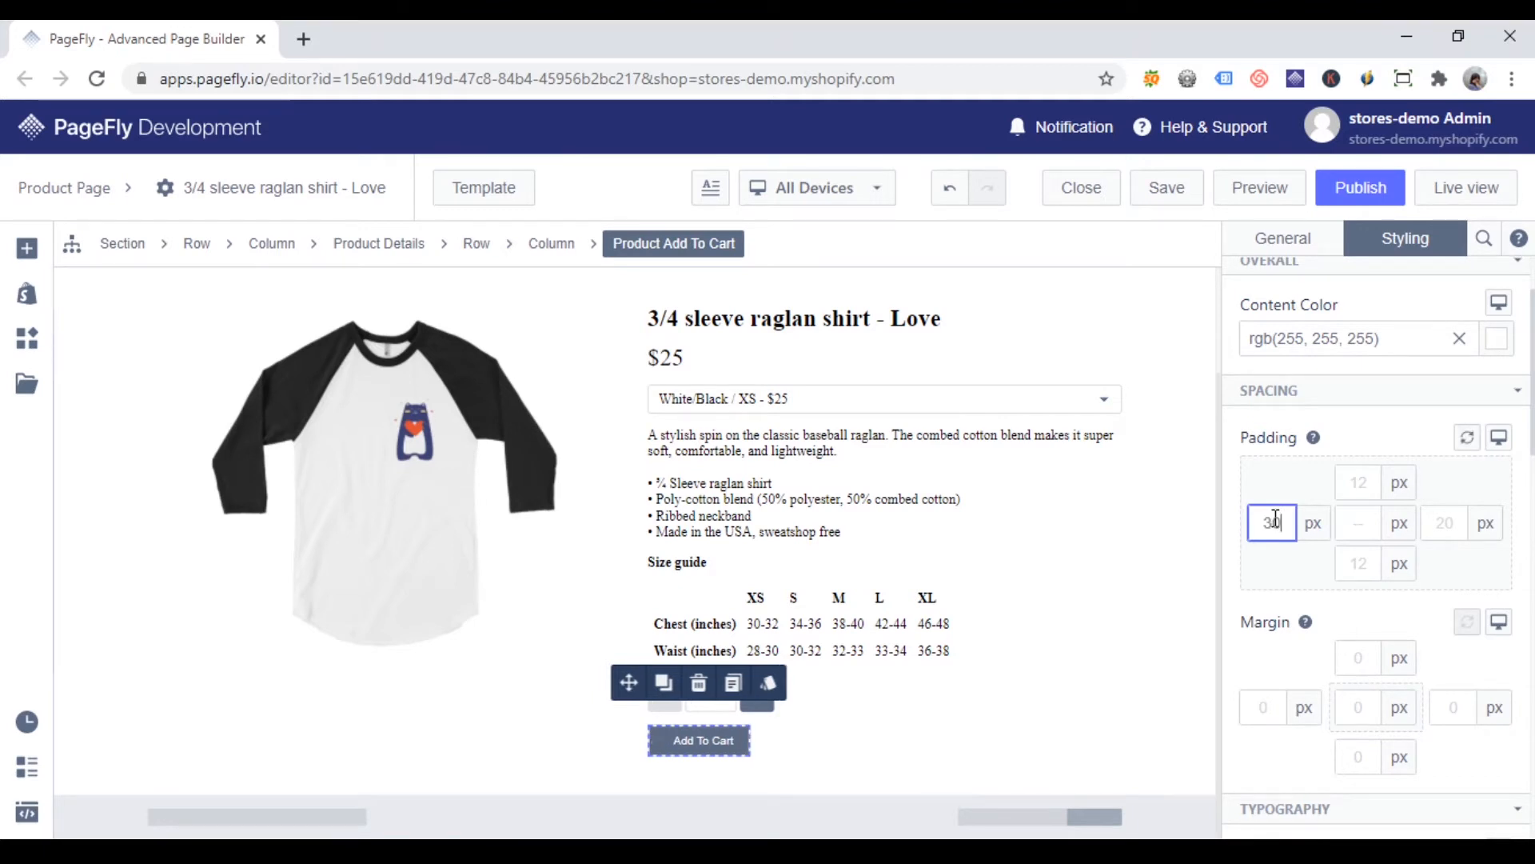
{"action": "left_click", "coordinate": [1367, 476]}
{"action": "key", "text": "BackSpace"}
{"action": "type", "text": "5"}
{"action": "left_click", "coordinate": [1356, 576]}
{"action": "type", "text": "15"}
{"action": "left_click", "coordinate": [1459, 528]}
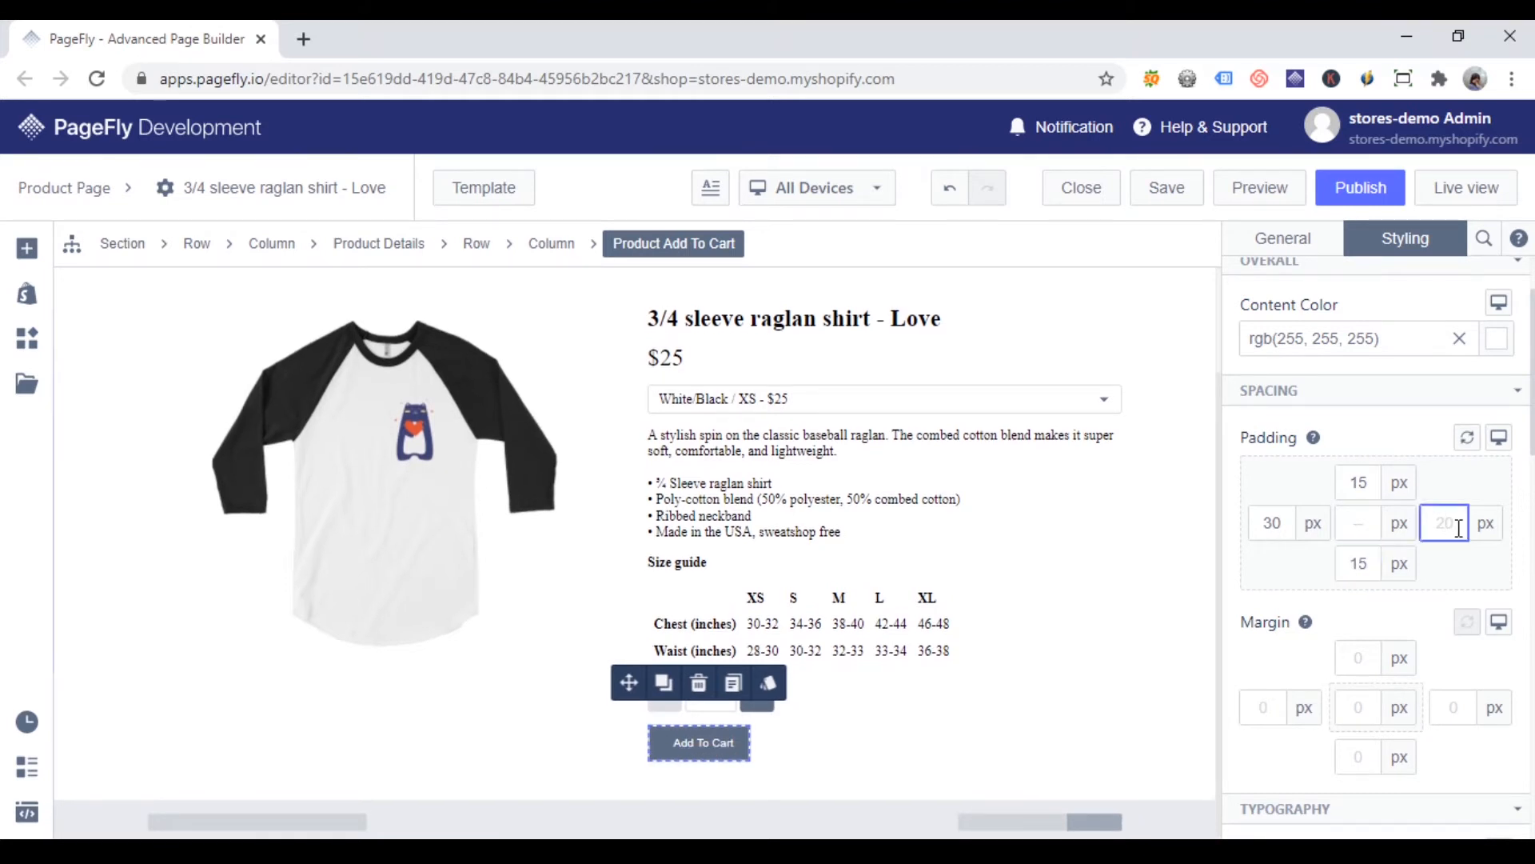
{"action": "type", "text": "30"}
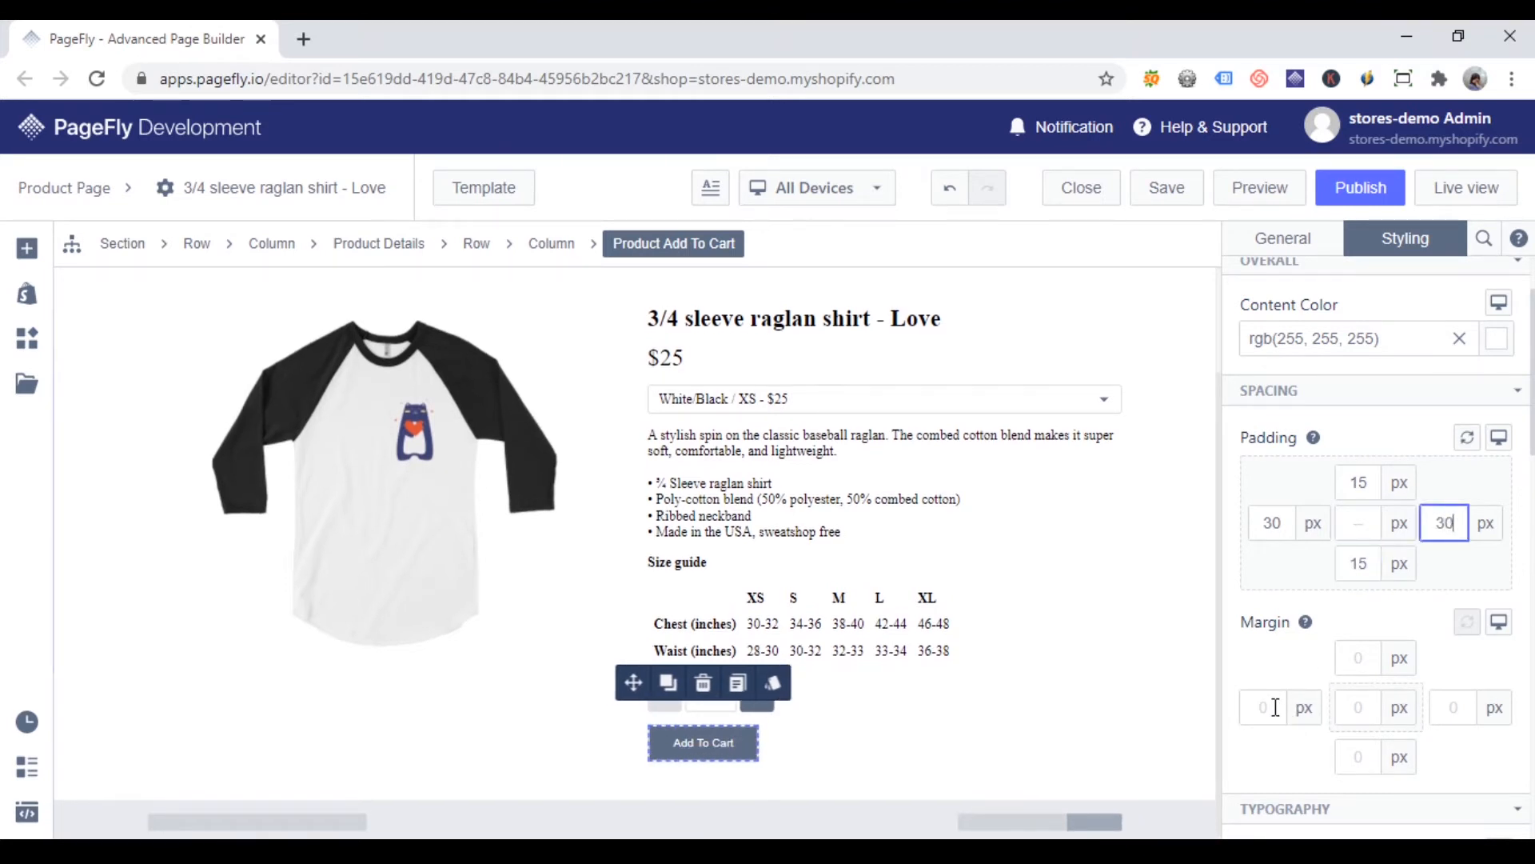
{"action": "left_click", "coordinate": [1273, 709]}
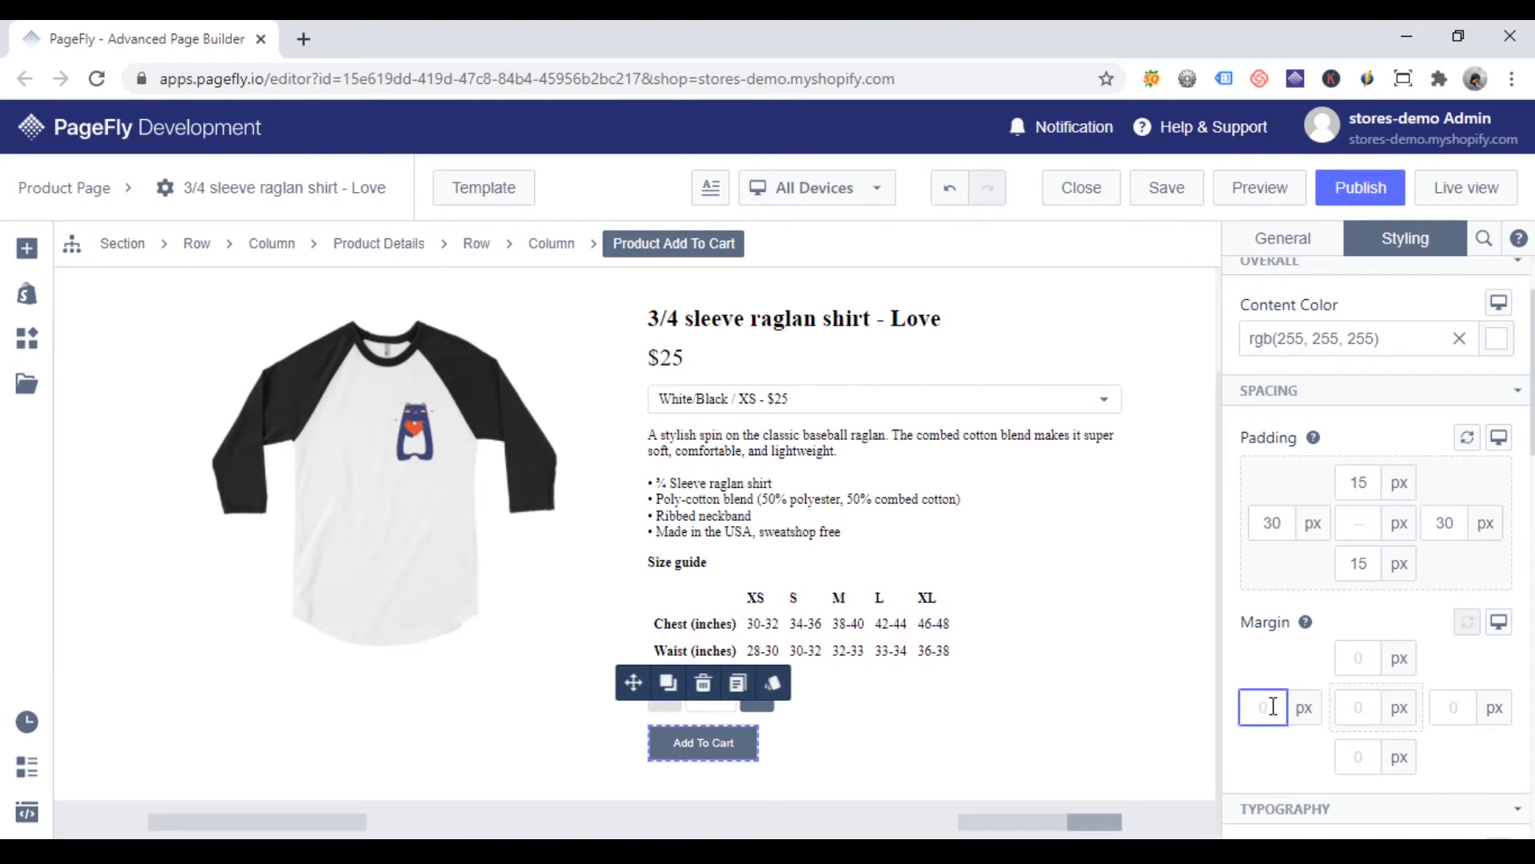
{"action": "type", "text": "200"}
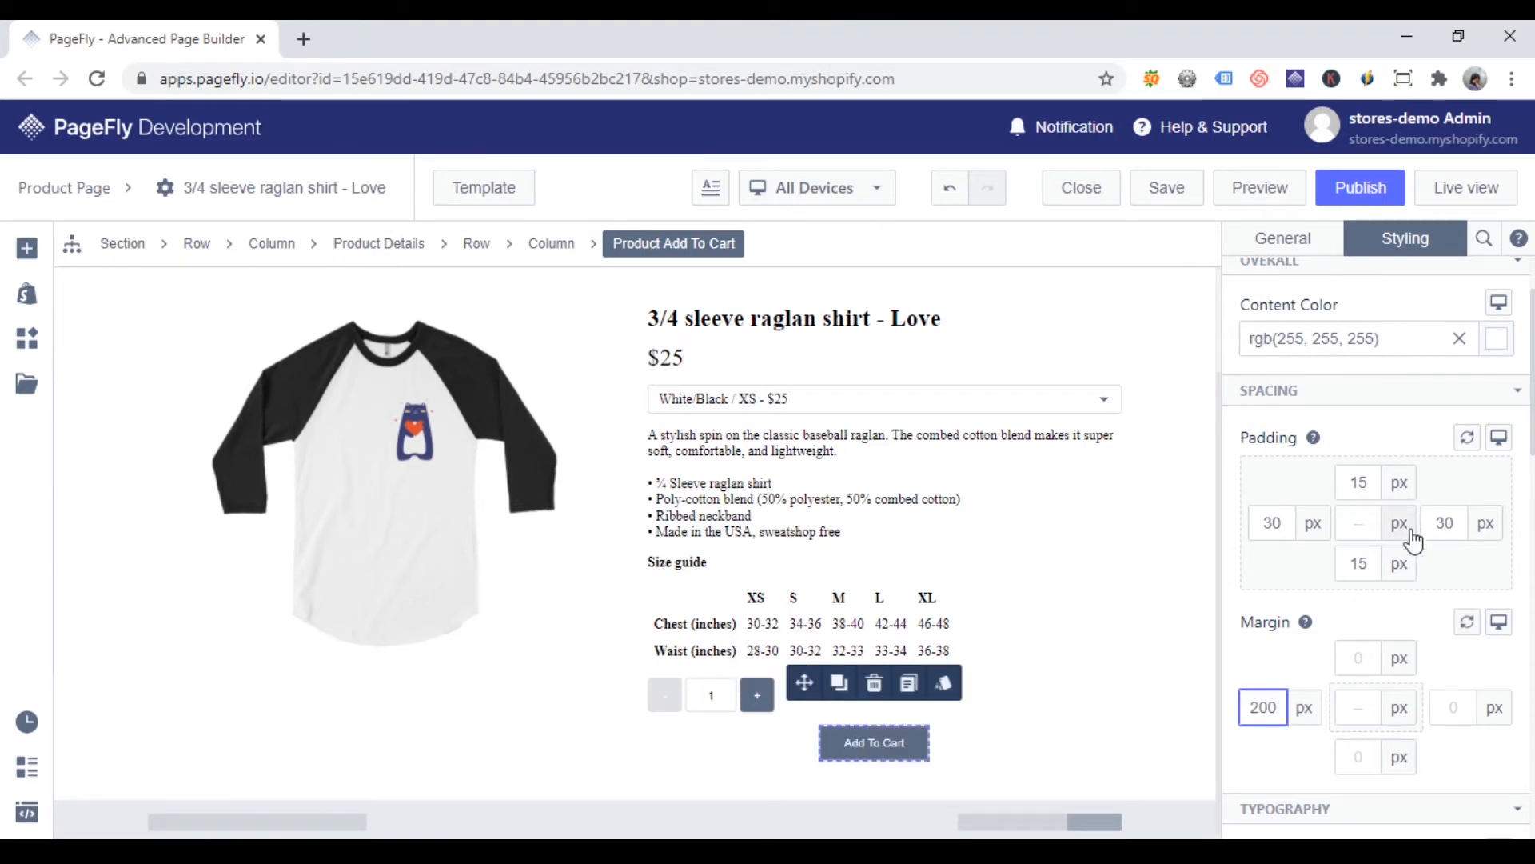
Step: Format the button's Normal state text in bold Lato with a font size of 22 px
{"action": "scroll", "coordinate": [1412, 539], "scroll_direction": "down", "scroll_amount": 5}
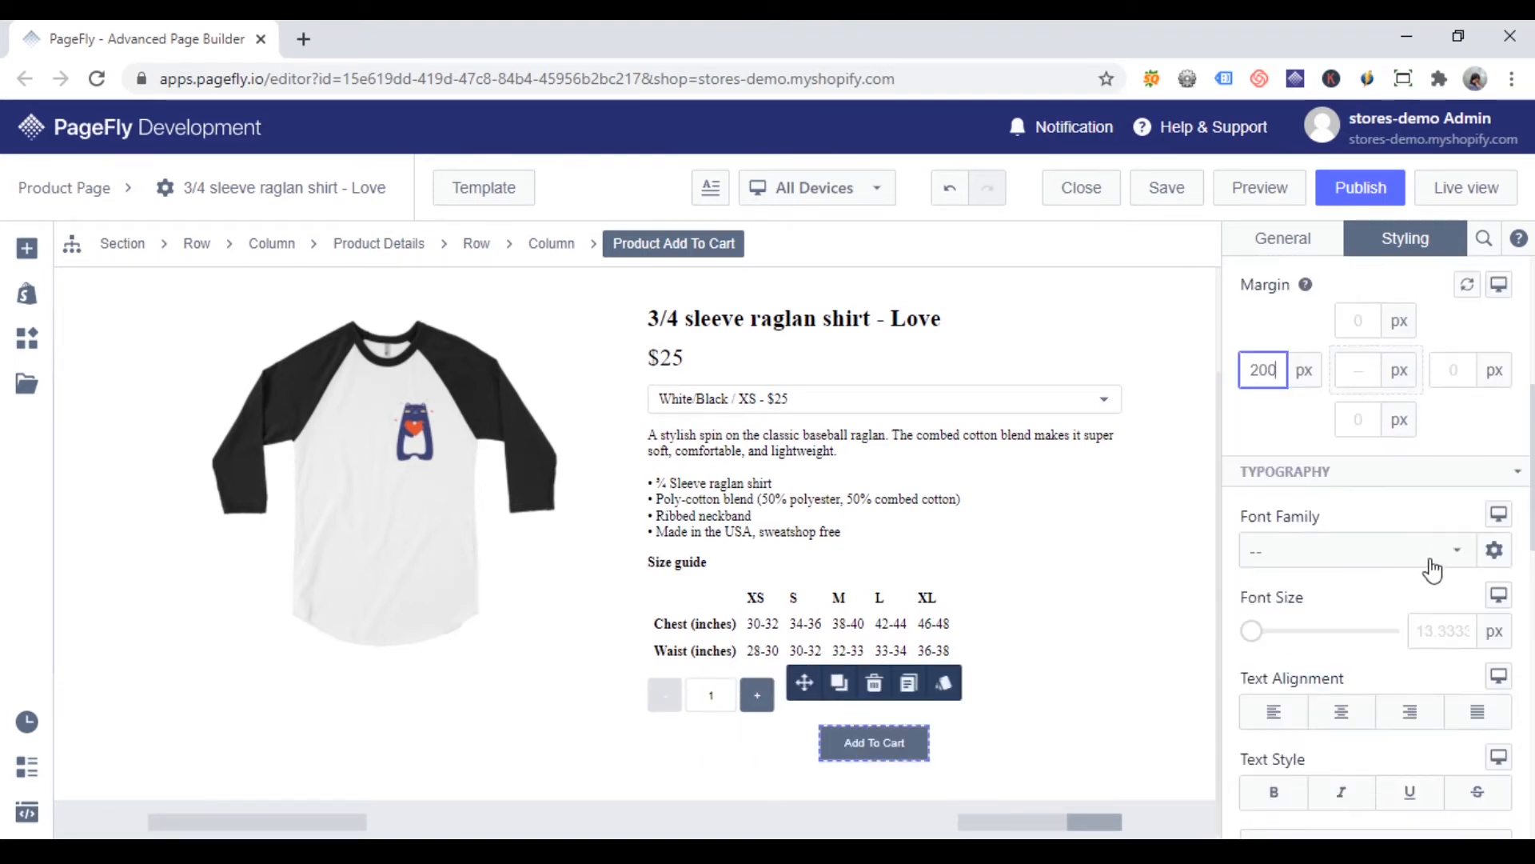
{"action": "left_click", "coordinate": [1431, 561]}
{"action": "left_click", "coordinate": [1361, 705]}
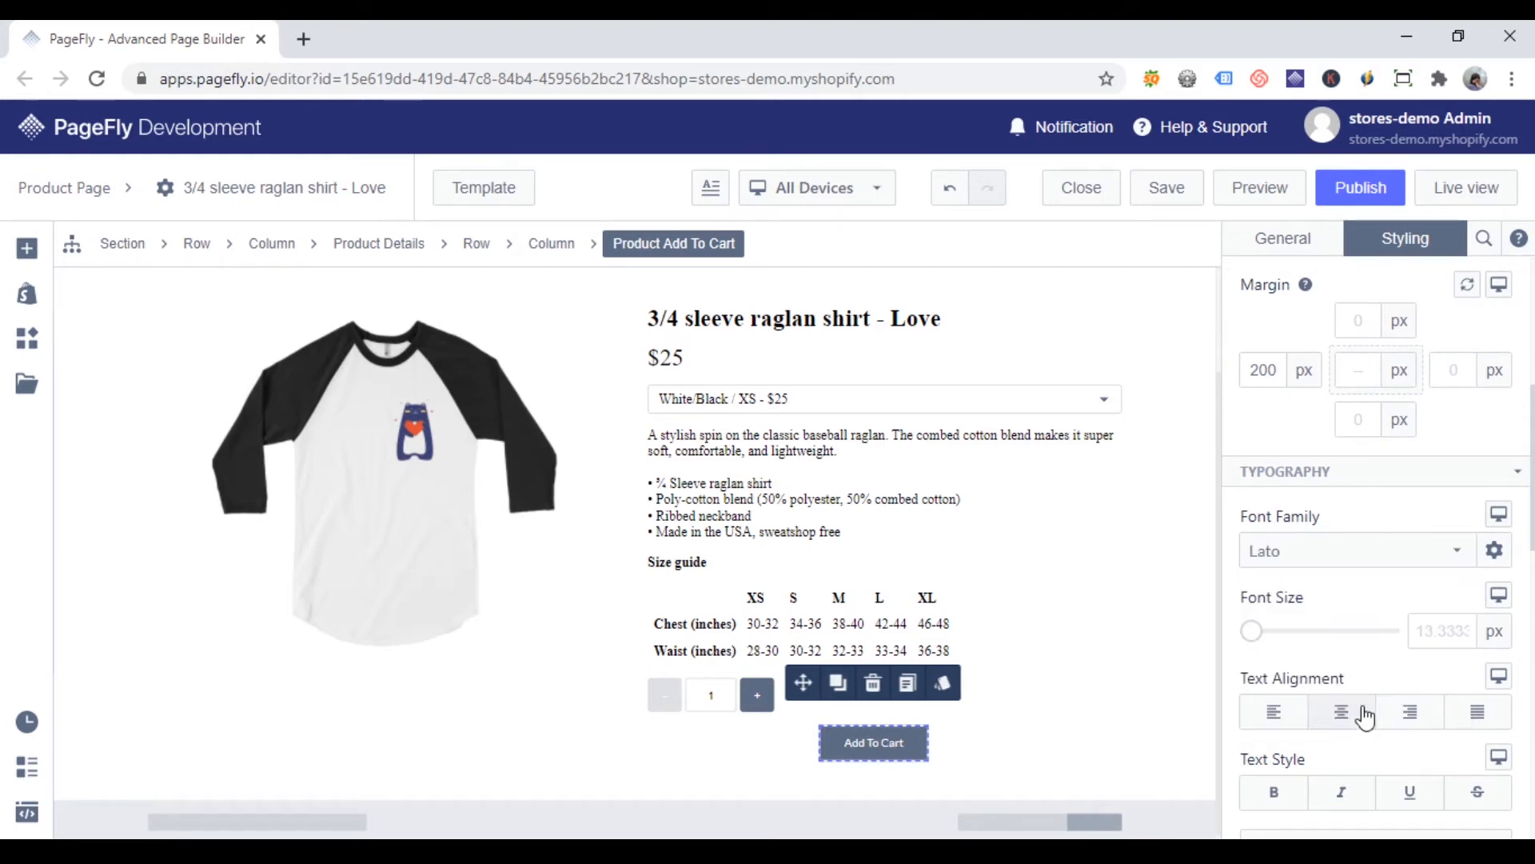
{"action": "scroll", "coordinate": [1344, 584], "scroll_direction": "down", "scroll_amount": 2}
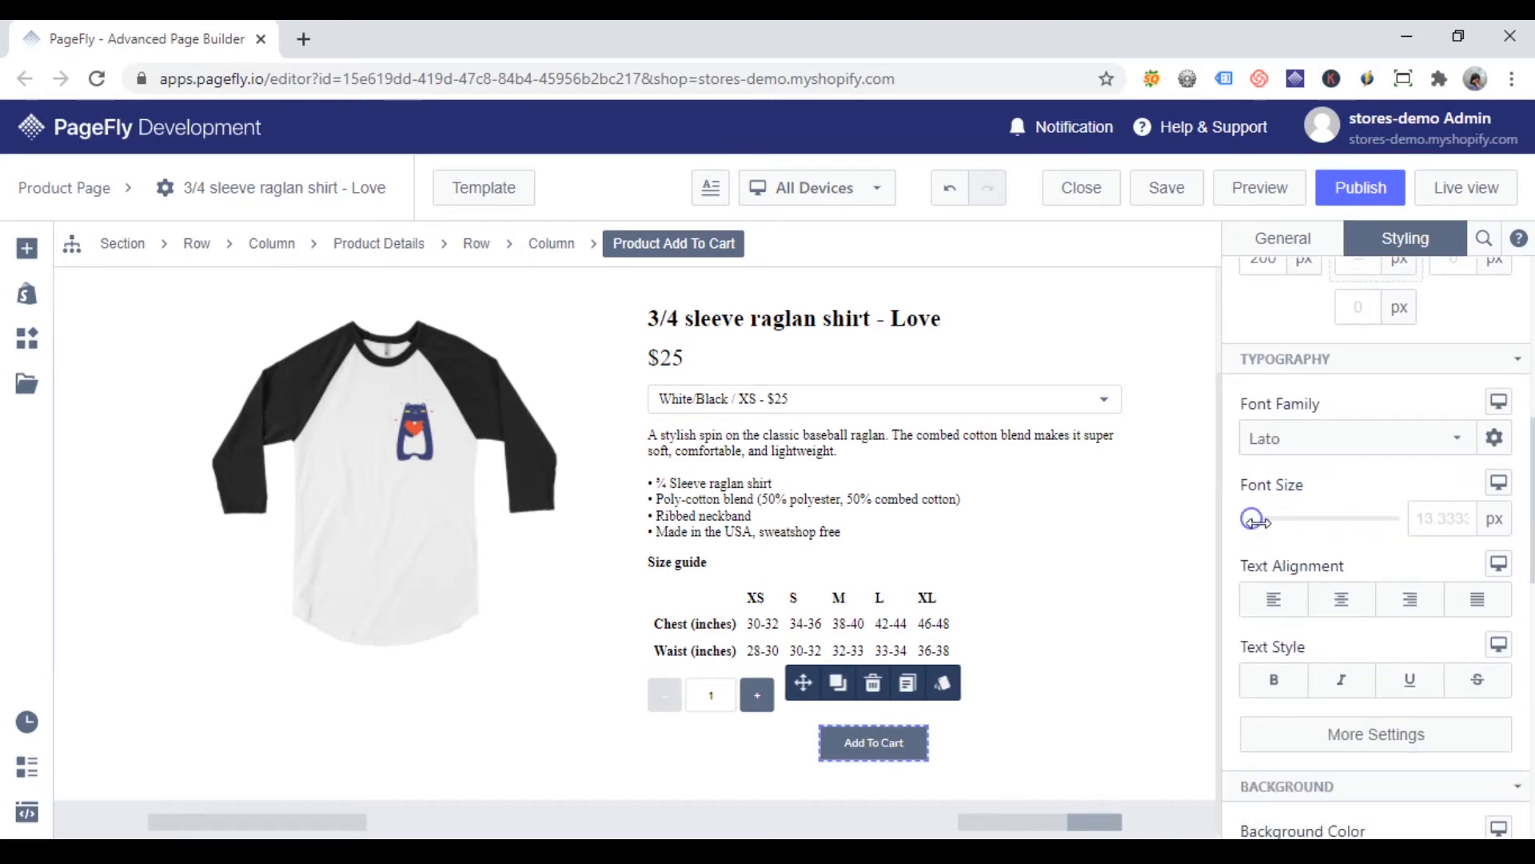
{"action": "left_click_drag", "start_coordinate": [1257, 521], "coordinate": [1264, 520]}
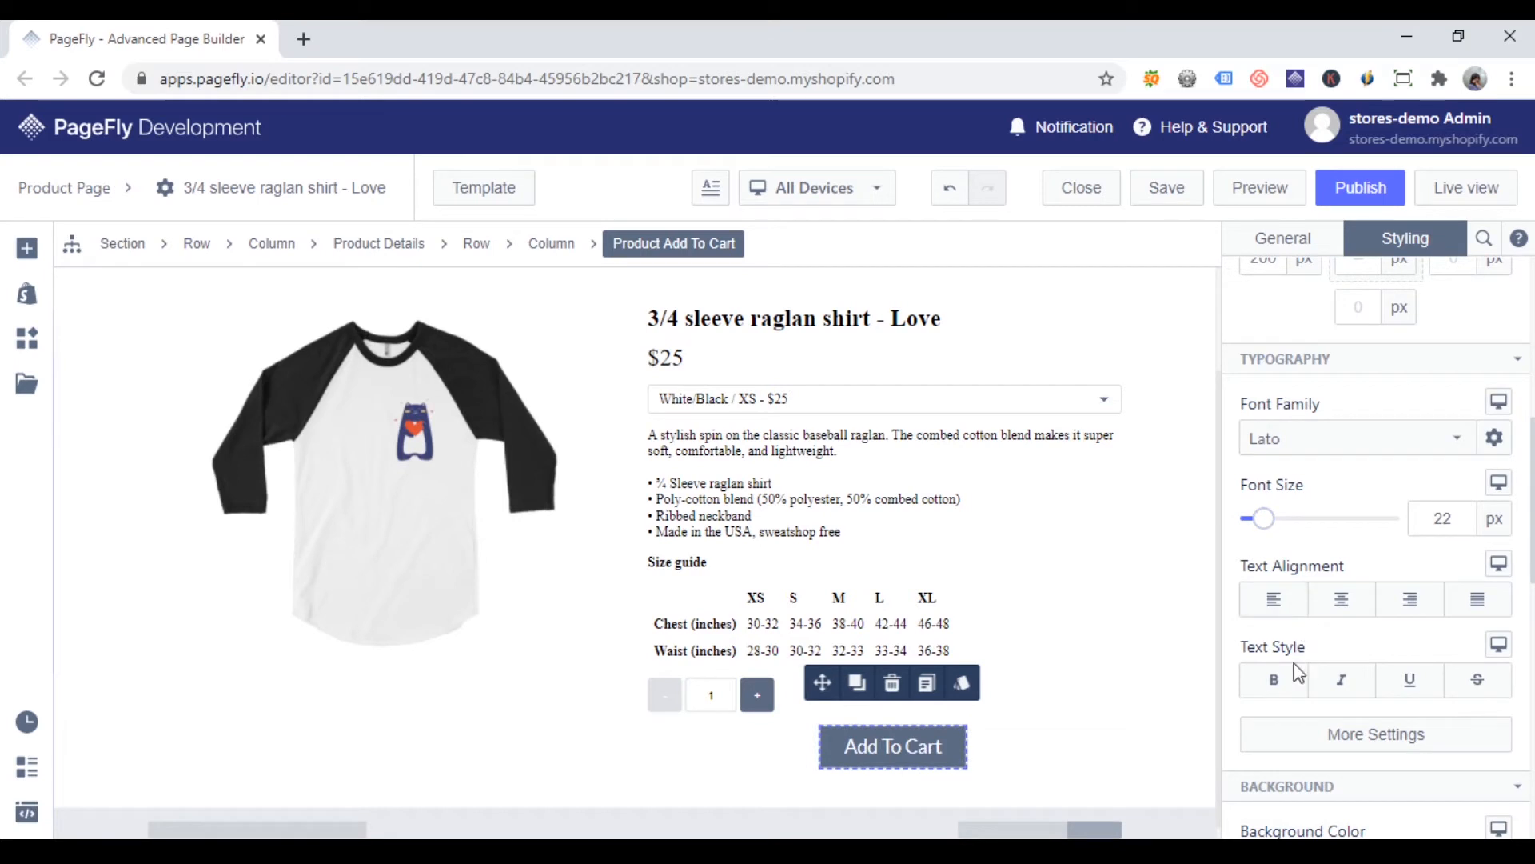
{"action": "left_click", "coordinate": [1274, 679]}
Step: For the button's Hover state, set the font family to Lato and make the text bold
{"action": "scroll", "coordinate": [1355, 519], "scroll_direction": "up", "scroll_amount": 5}
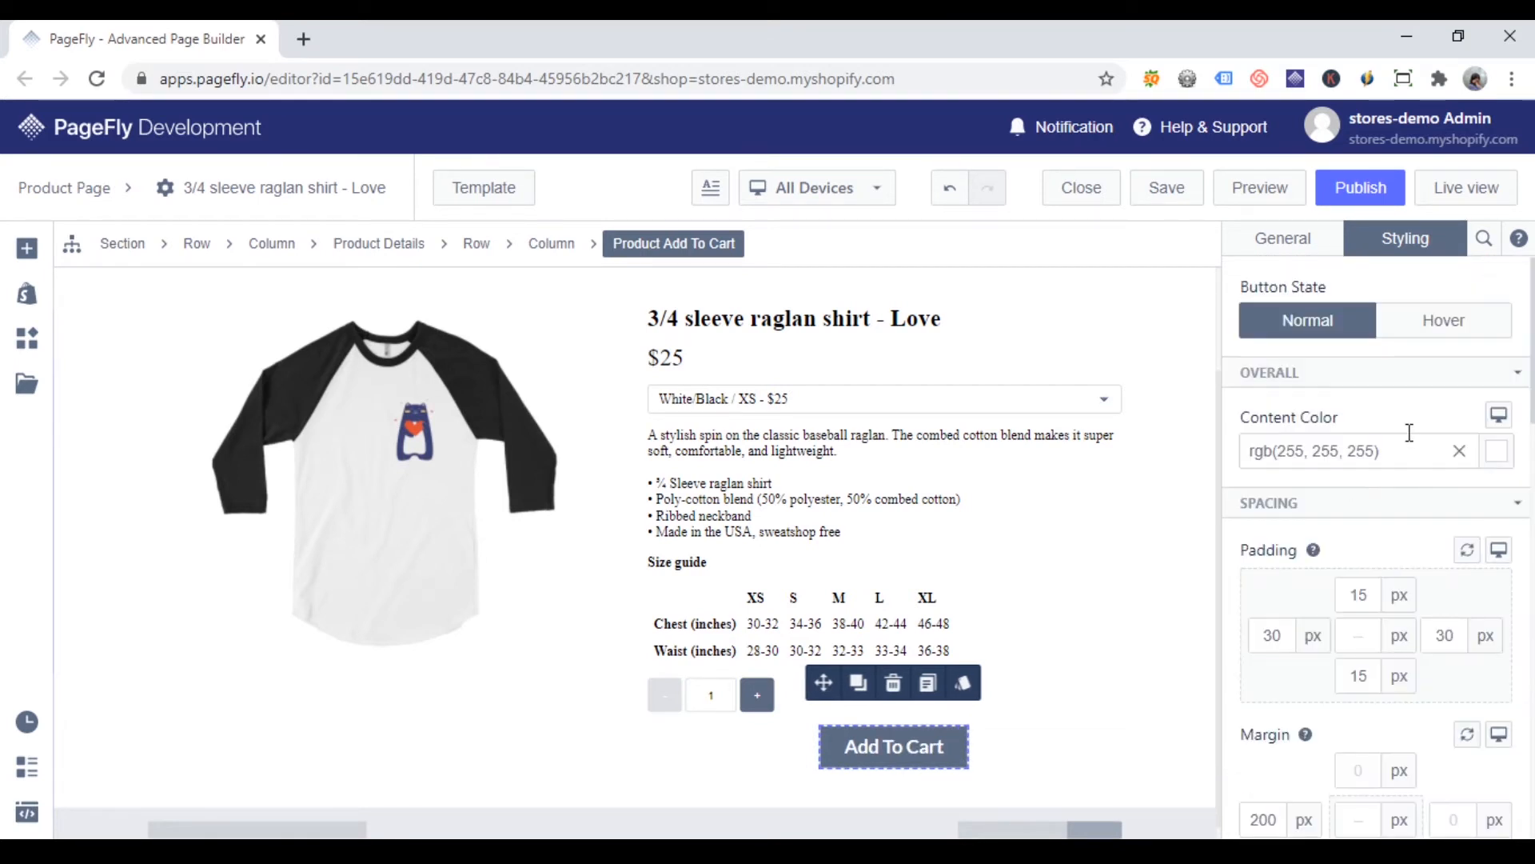
{"action": "left_click", "coordinate": [1459, 323]}
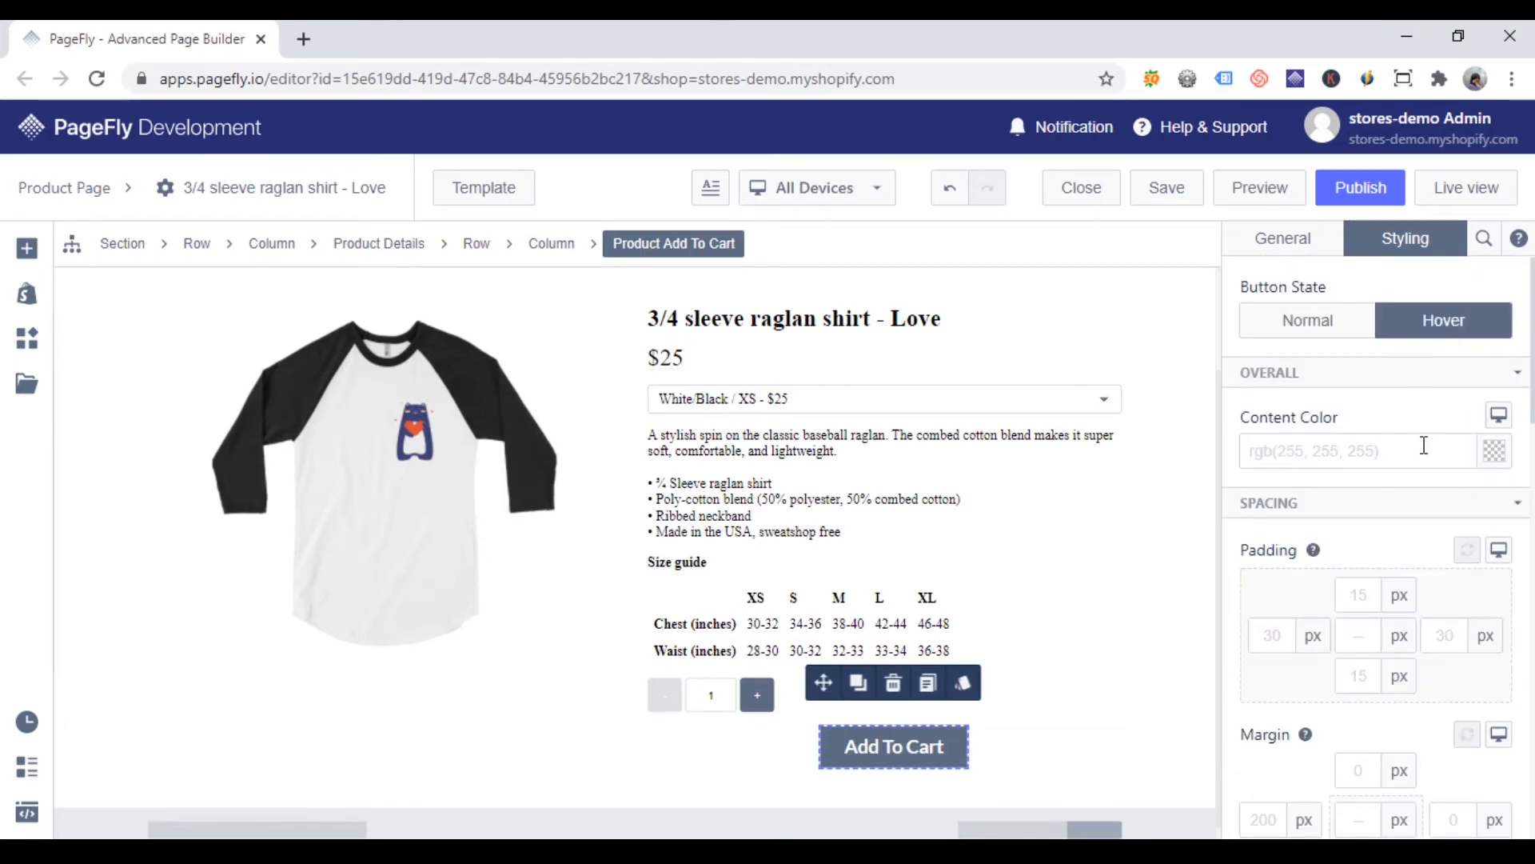
{"action": "scroll", "coordinate": [1423, 500], "scroll_direction": "down", "scroll_amount": 5}
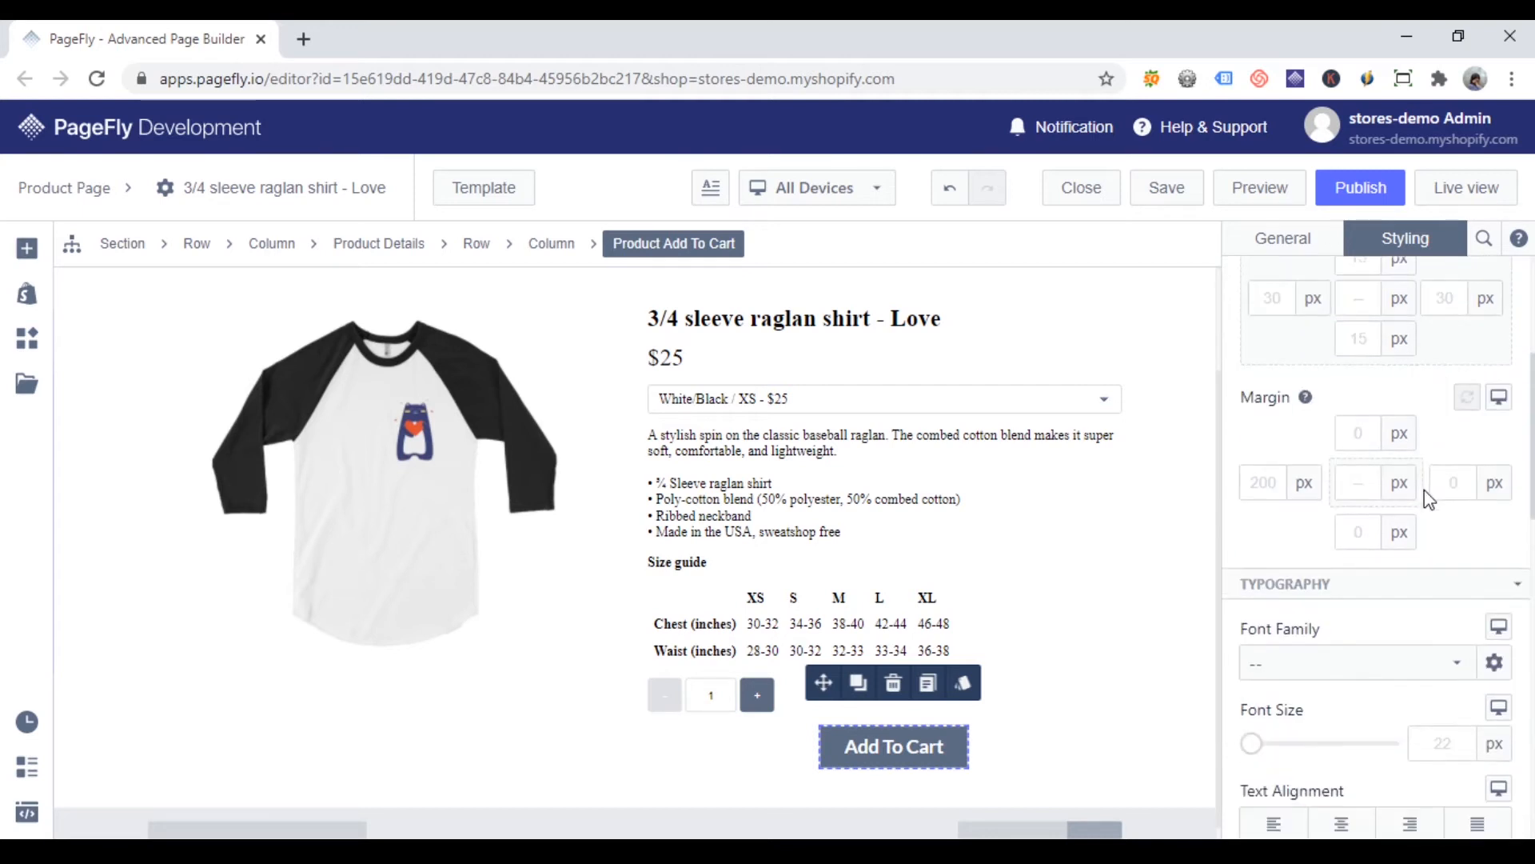
{"action": "left_click", "coordinate": [1388, 552]}
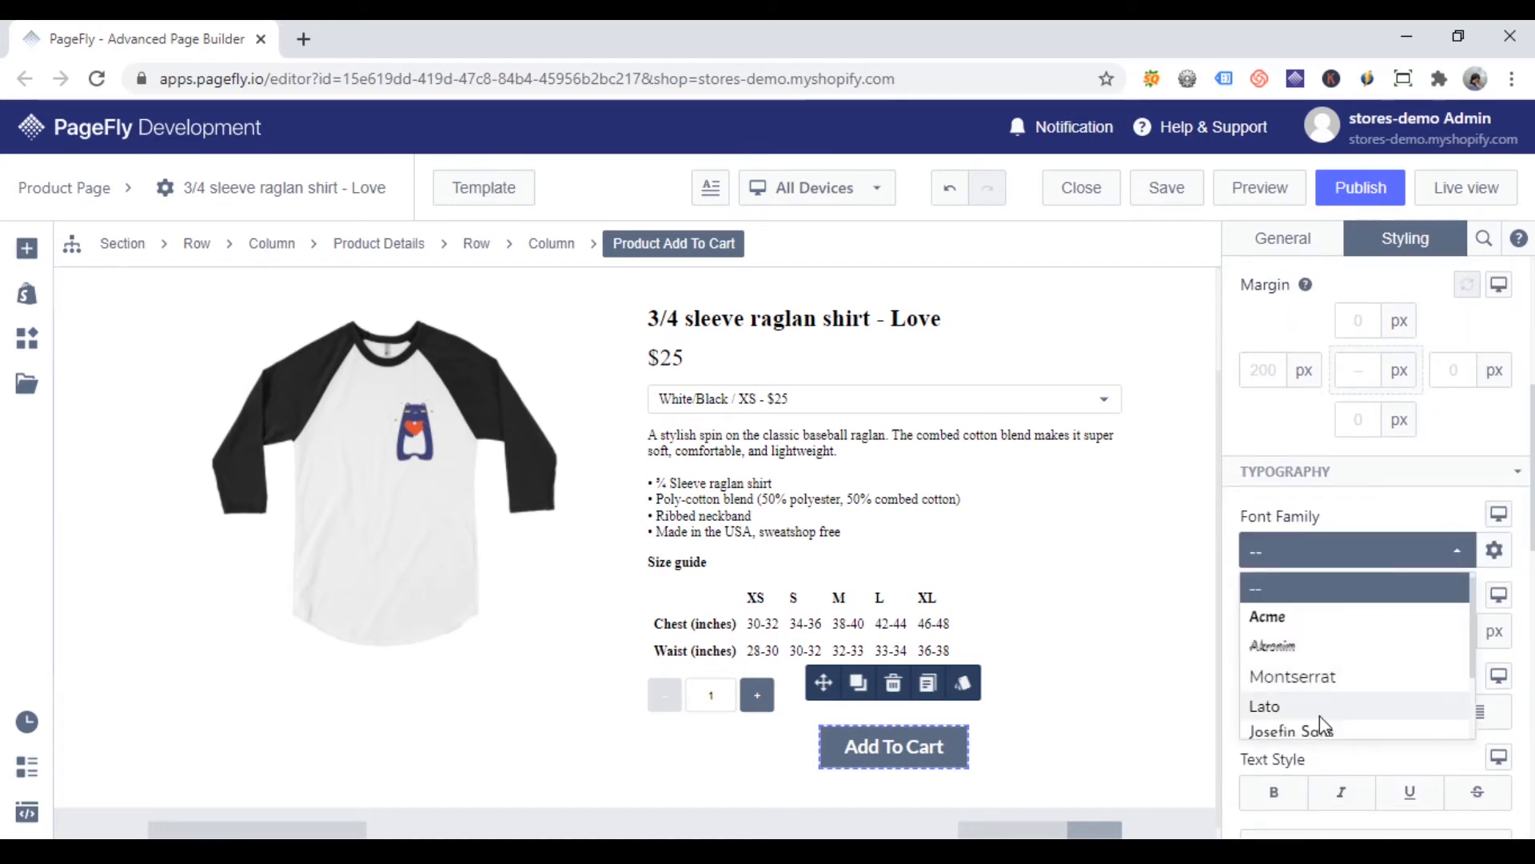
{"action": "left_click", "coordinate": [1319, 714]}
{"action": "scroll", "coordinate": [1343, 687], "scroll_direction": "down", "scroll_amount": 3}
{"action": "left_click", "coordinate": [1273, 565]}
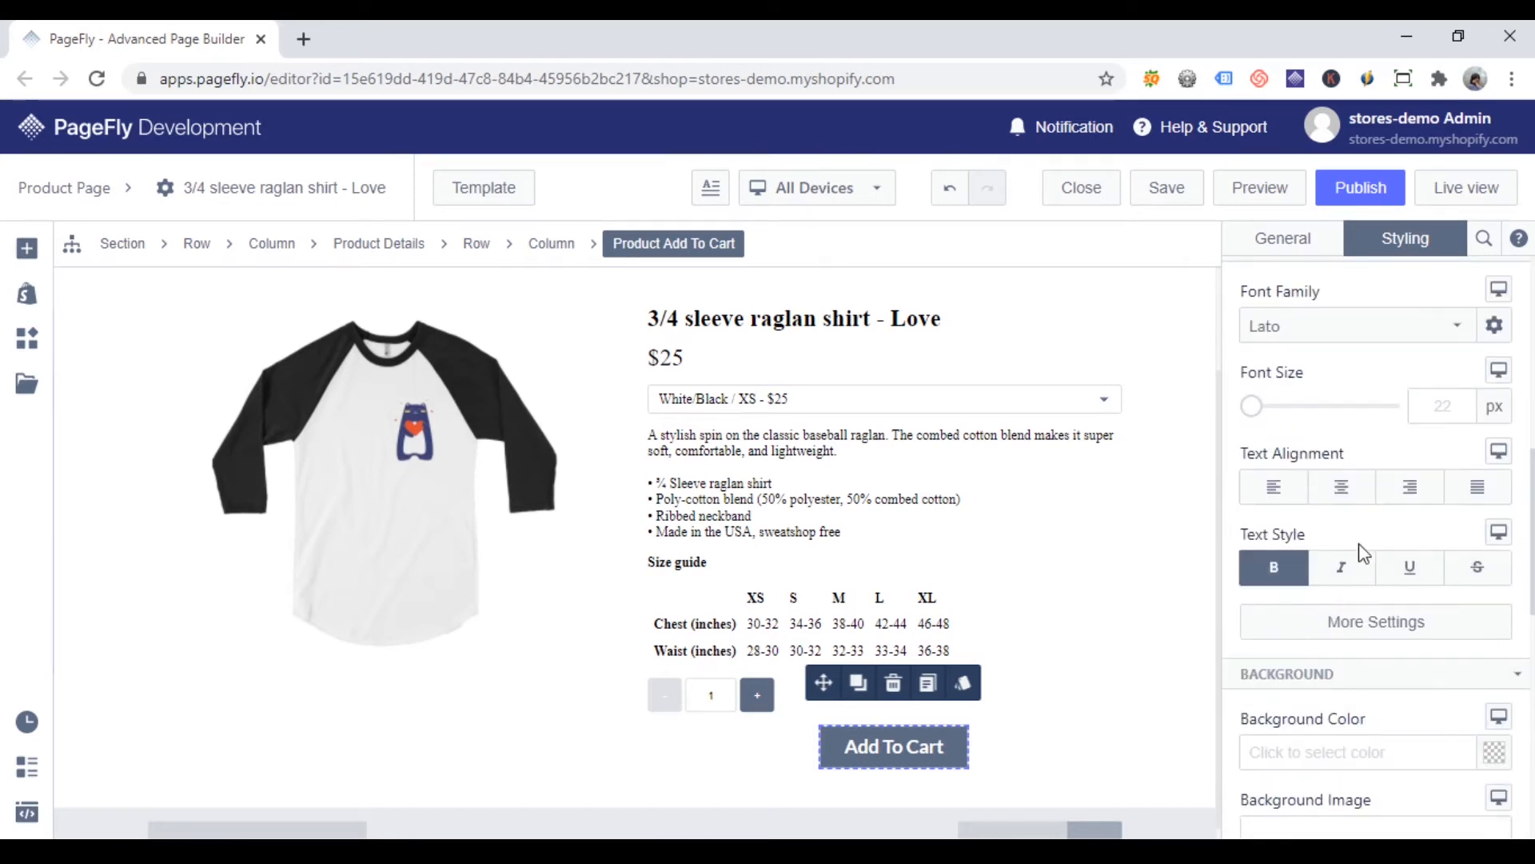
Step: Set the Hover state's background color to red, rgb(208, 2, 27)
{"action": "scroll", "coordinate": [1404, 552], "scroll_direction": "down", "scroll_amount": 2}
{"action": "scroll", "coordinate": [1405, 551], "scroll_direction": "down", "scroll_amount": 2}
{"action": "left_click", "coordinate": [1497, 529]}
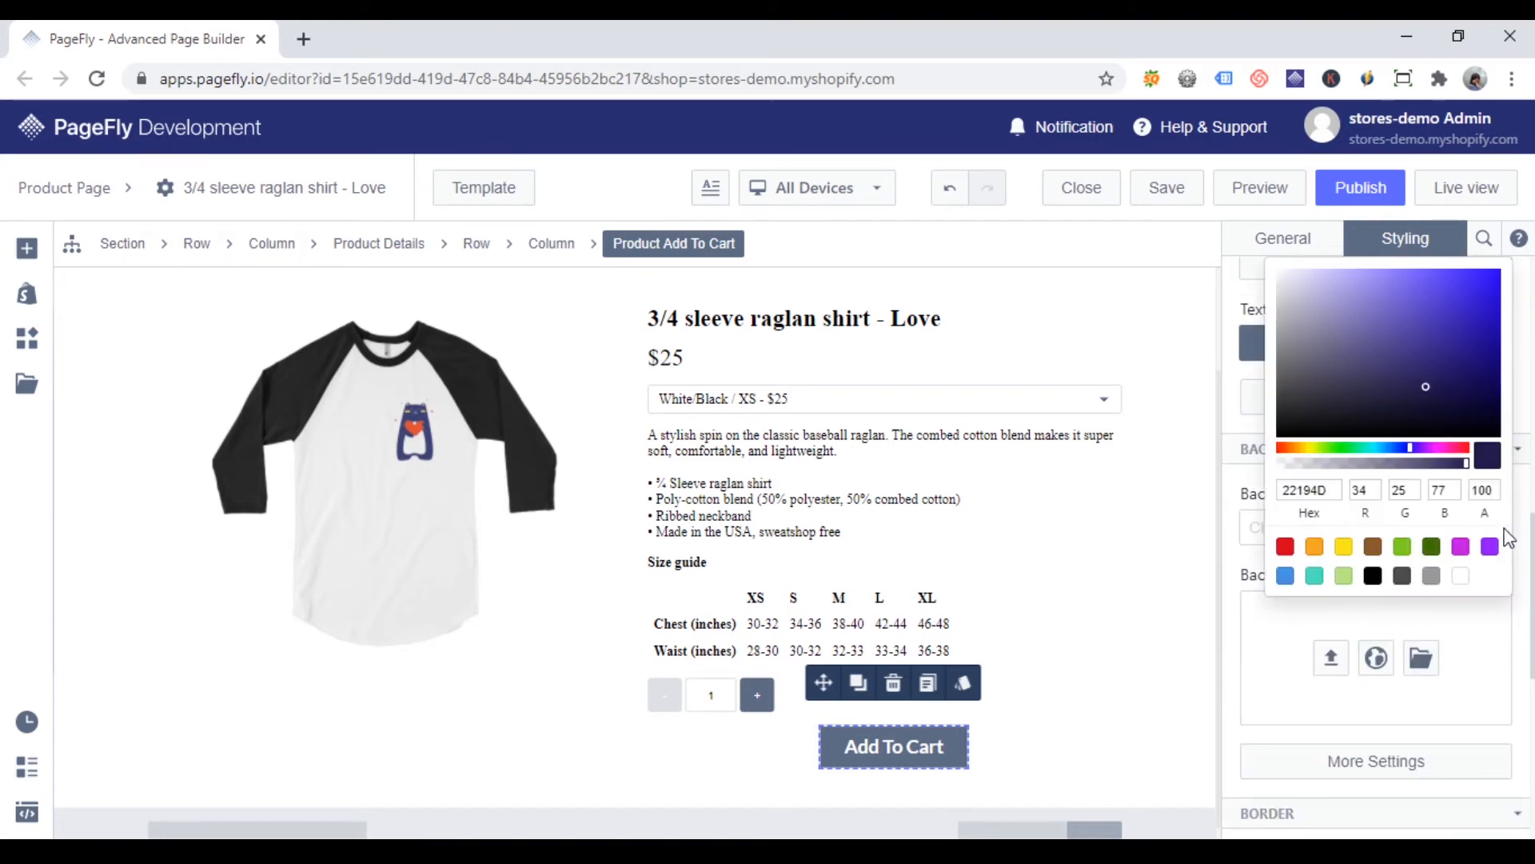
{"action": "left_click", "coordinate": [1285, 547]}
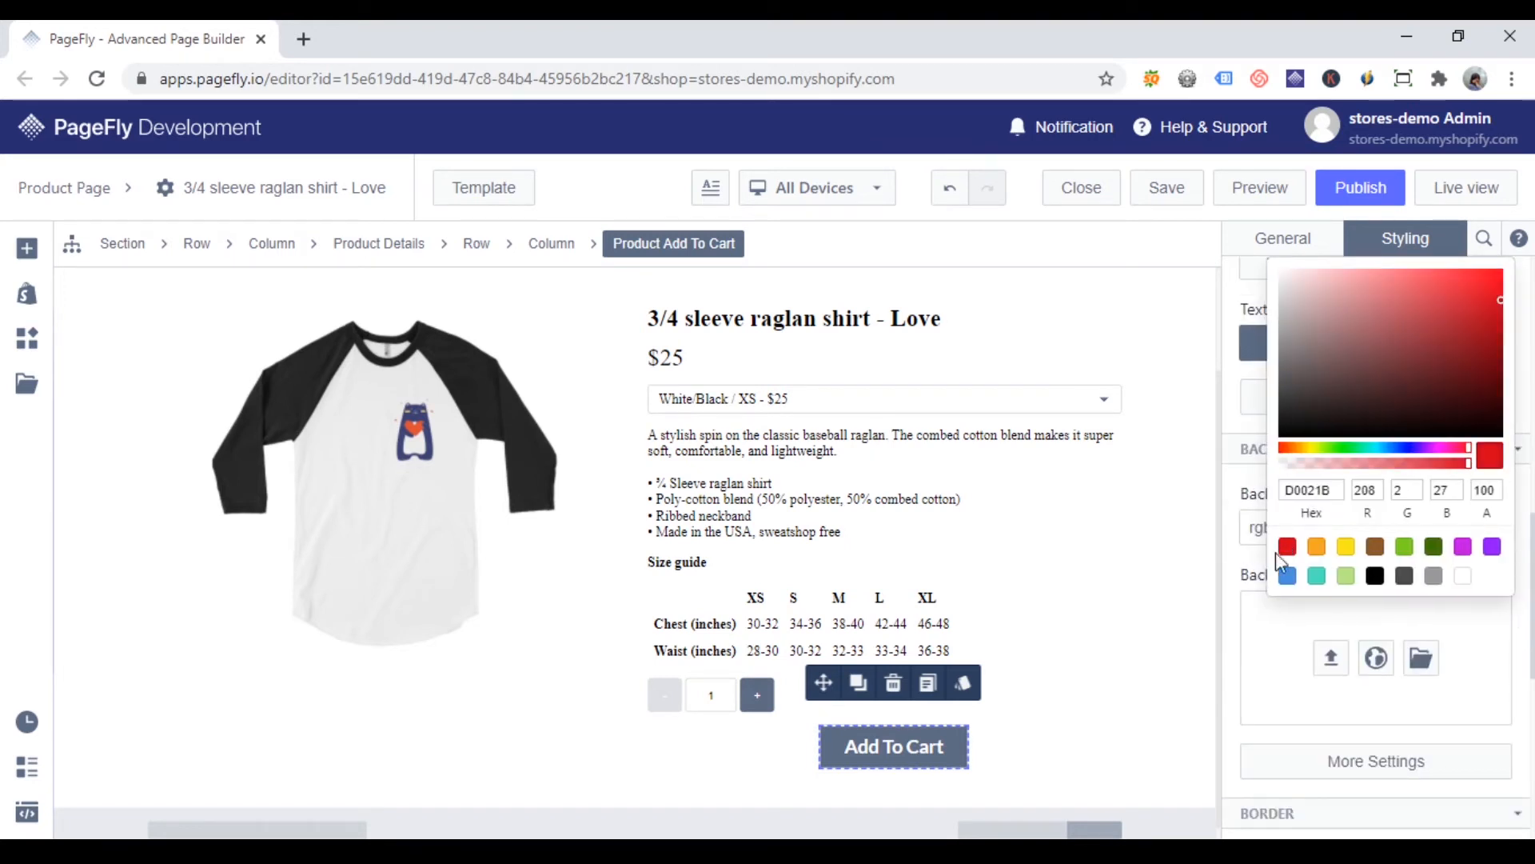
{"action": "left_click", "coordinate": [1238, 577]}
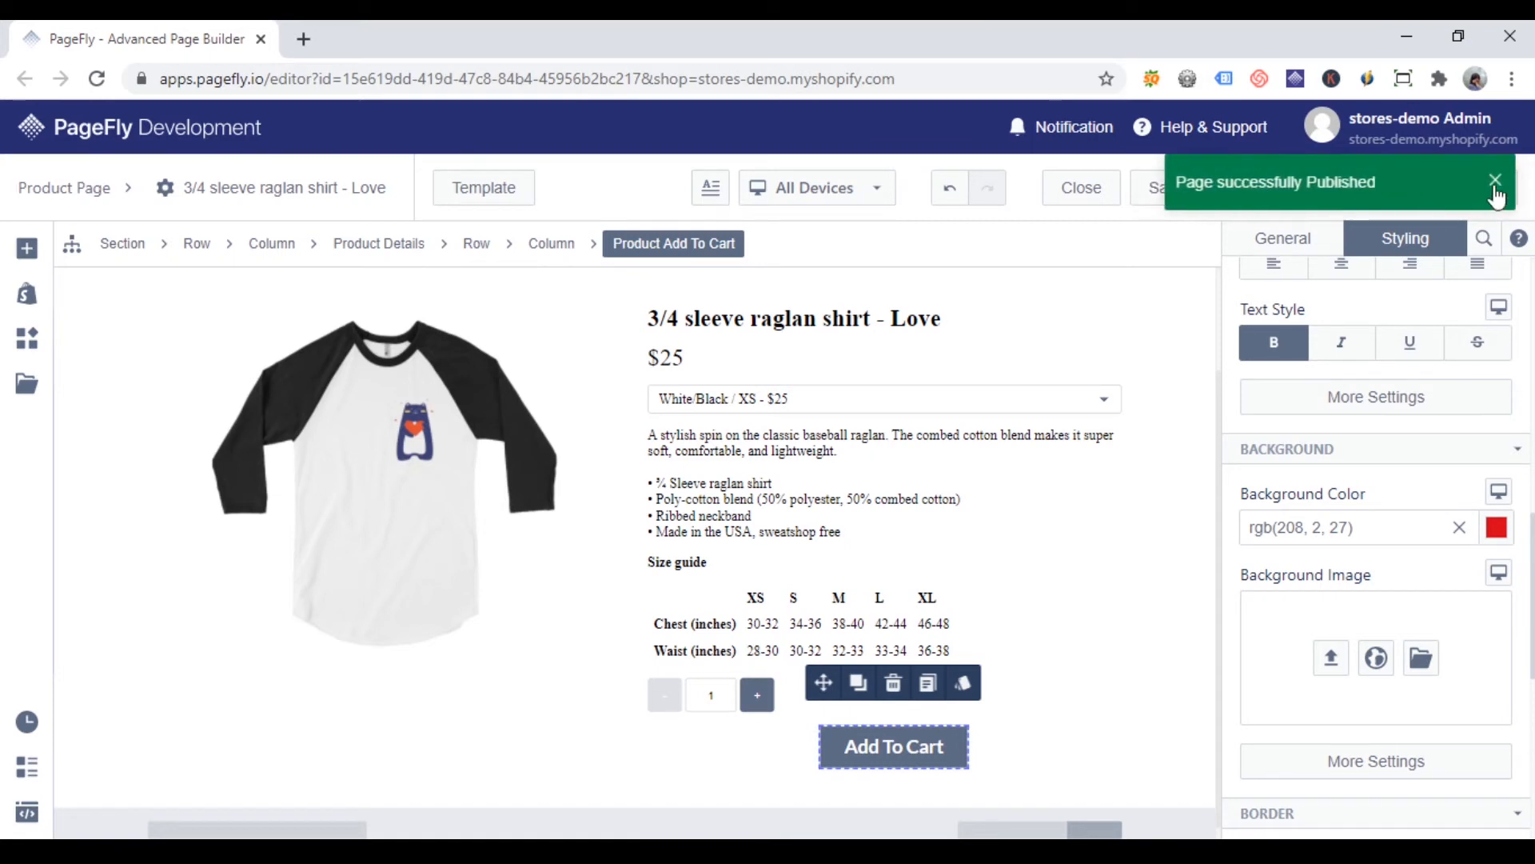
Step: Open the published product page's live view, test its styled Add To Cart button, and return to the editor
{"action": "left_click", "coordinate": [1471, 184]}
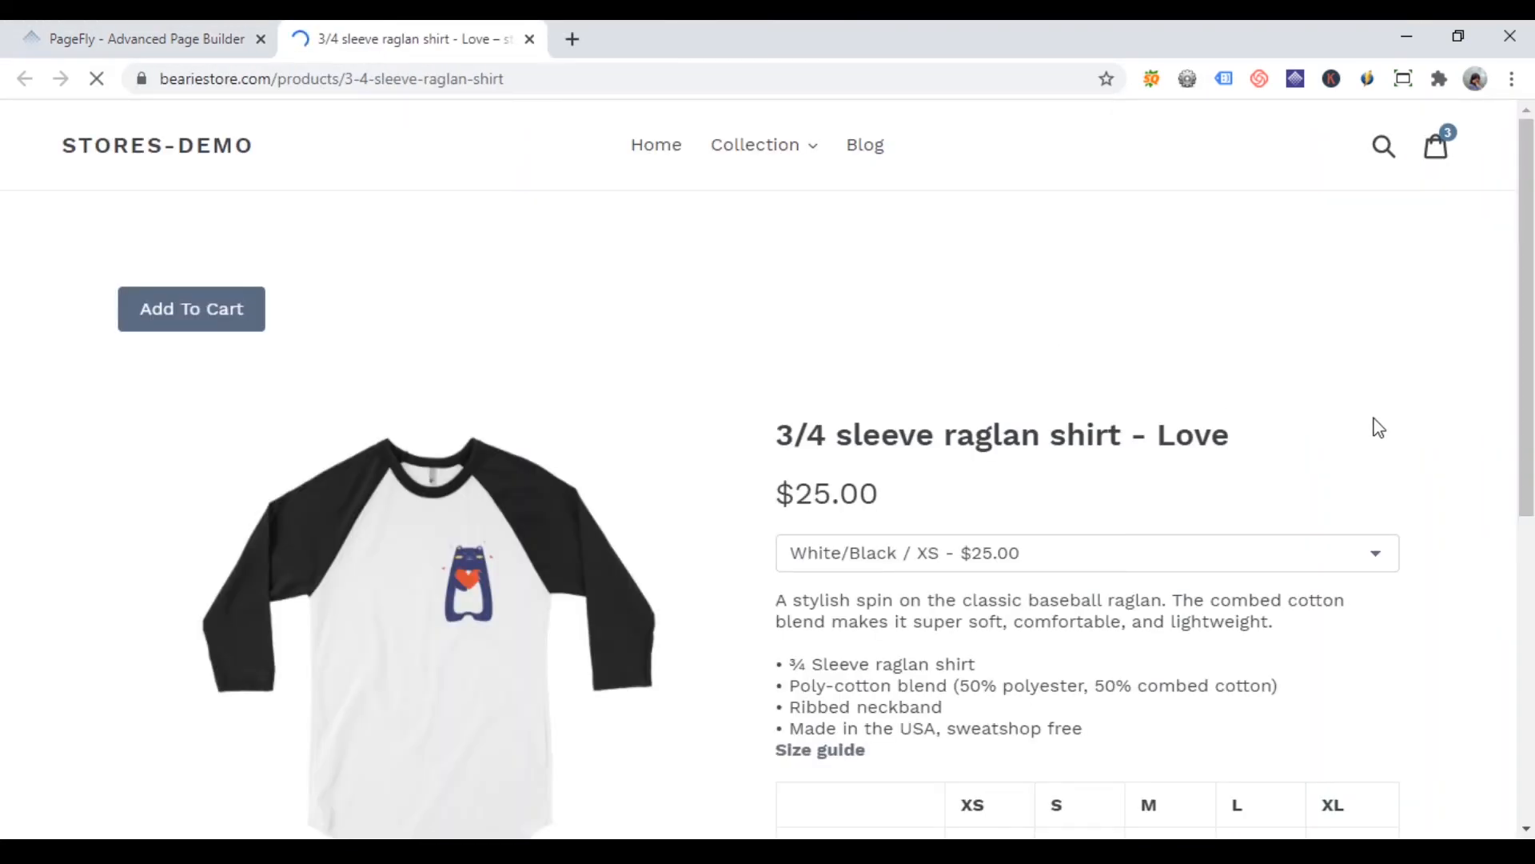
{"action": "scroll", "coordinate": [1393, 452], "scroll_direction": "down", "scroll_amount": 2}
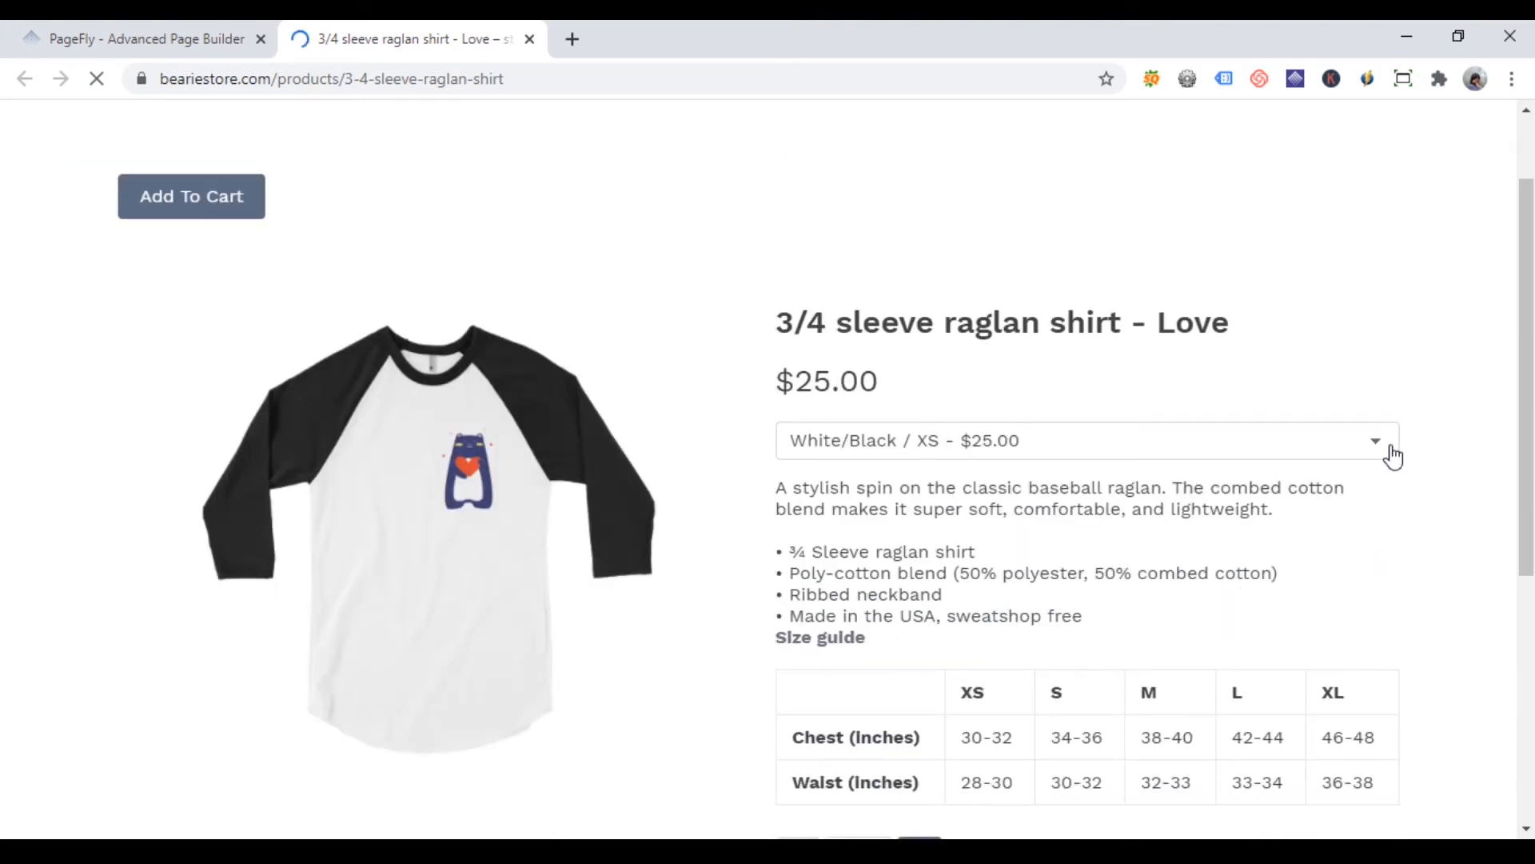
{"action": "scroll", "coordinate": [1393, 454], "scroll_direction": "down", "scroll_amount": 4}
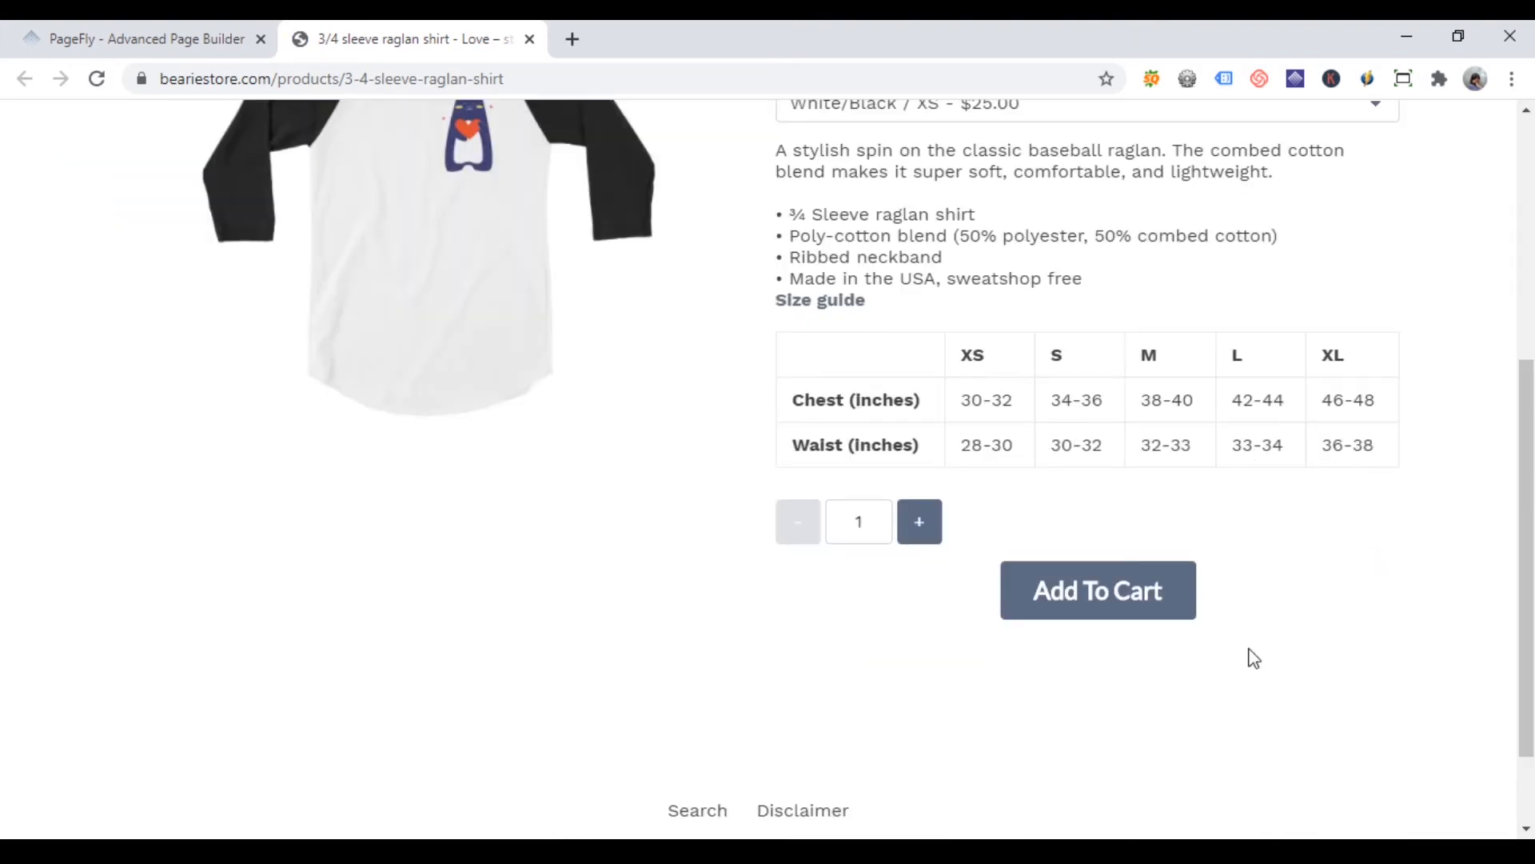
{"action": "left_click", "coordinate": [1140, 588]}
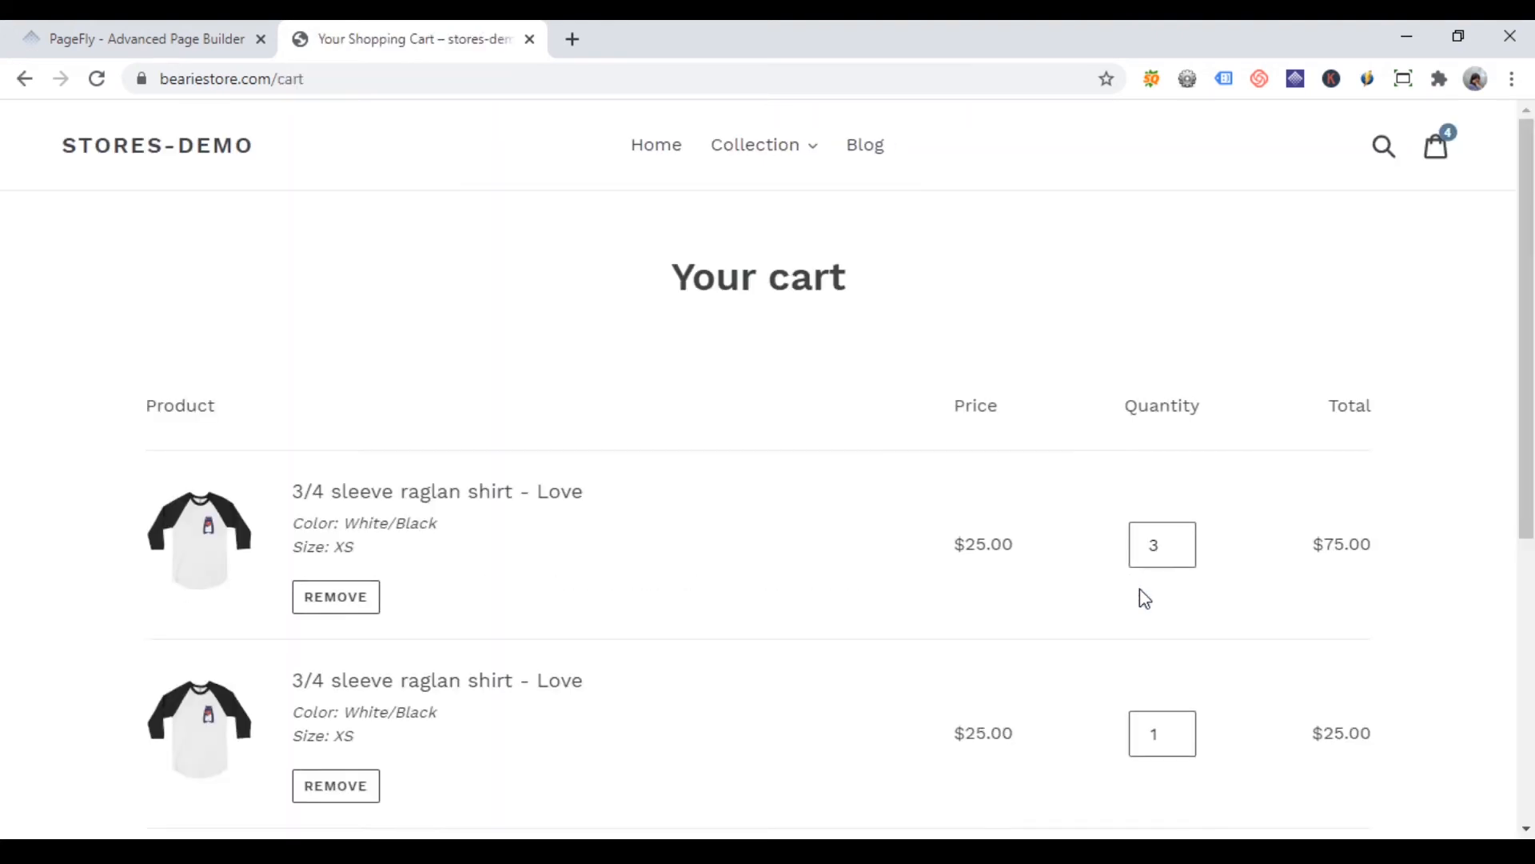
{"action": "scroll", "coordinate": [1145, 598], "scroll_direction": "down", "scroll_amount": 2}
{"action": "key", "text": "ctrl+w"}
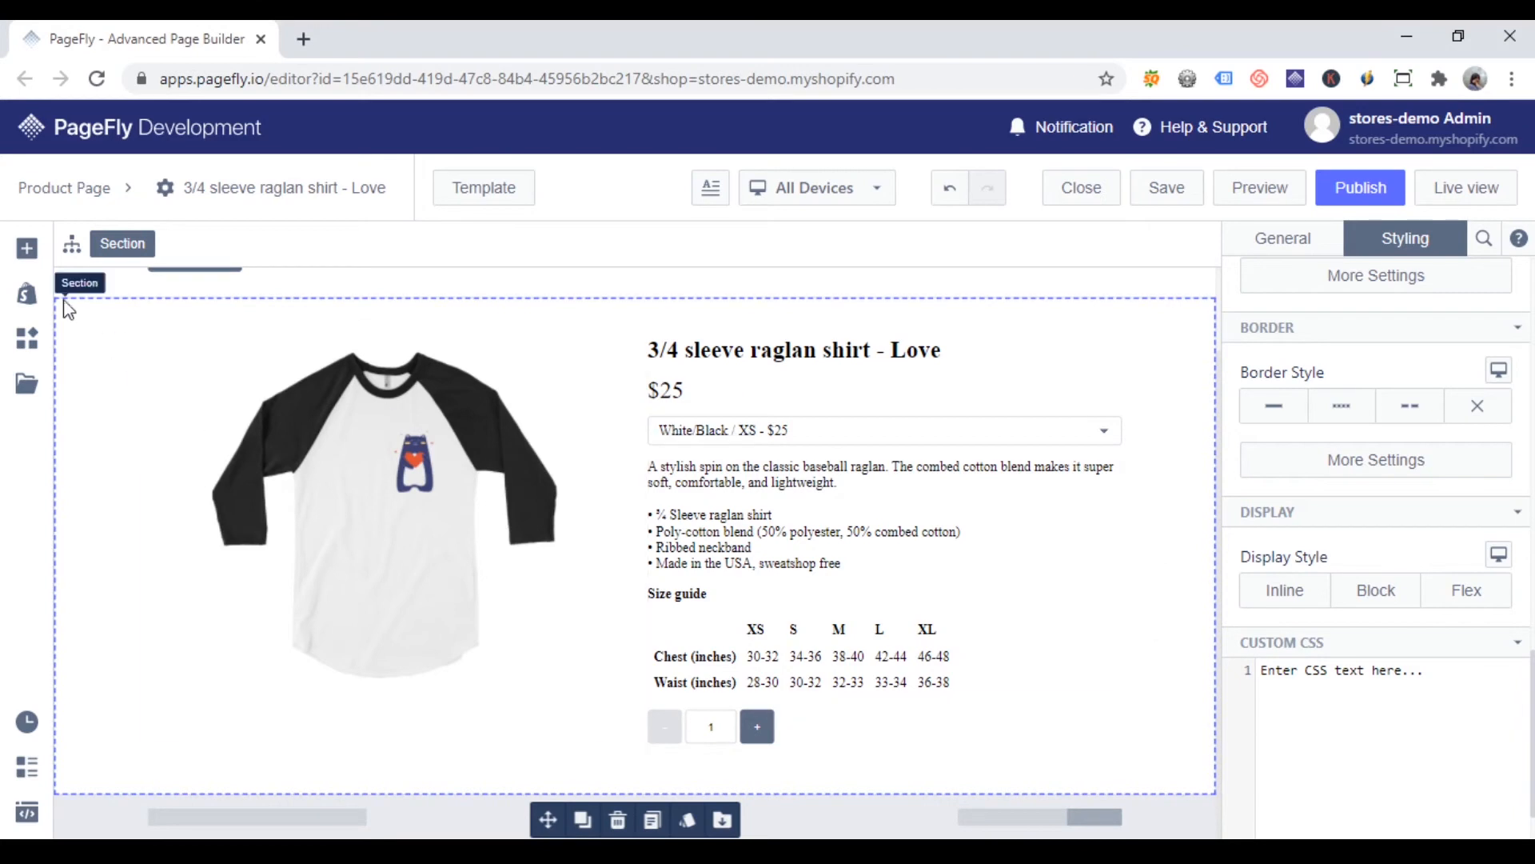
{"action": "left_click", "coordinate": [26, 248]}
{"action": "left_click_drag", "start_coordinate": [469, 293], "coordinate": [918, 726]}
{"action": "left_click_drag", "start_coordinate": [226, 297], "coordinate": [224, 300]}
{"action": "left_click", "coordinate": [27, 248]}
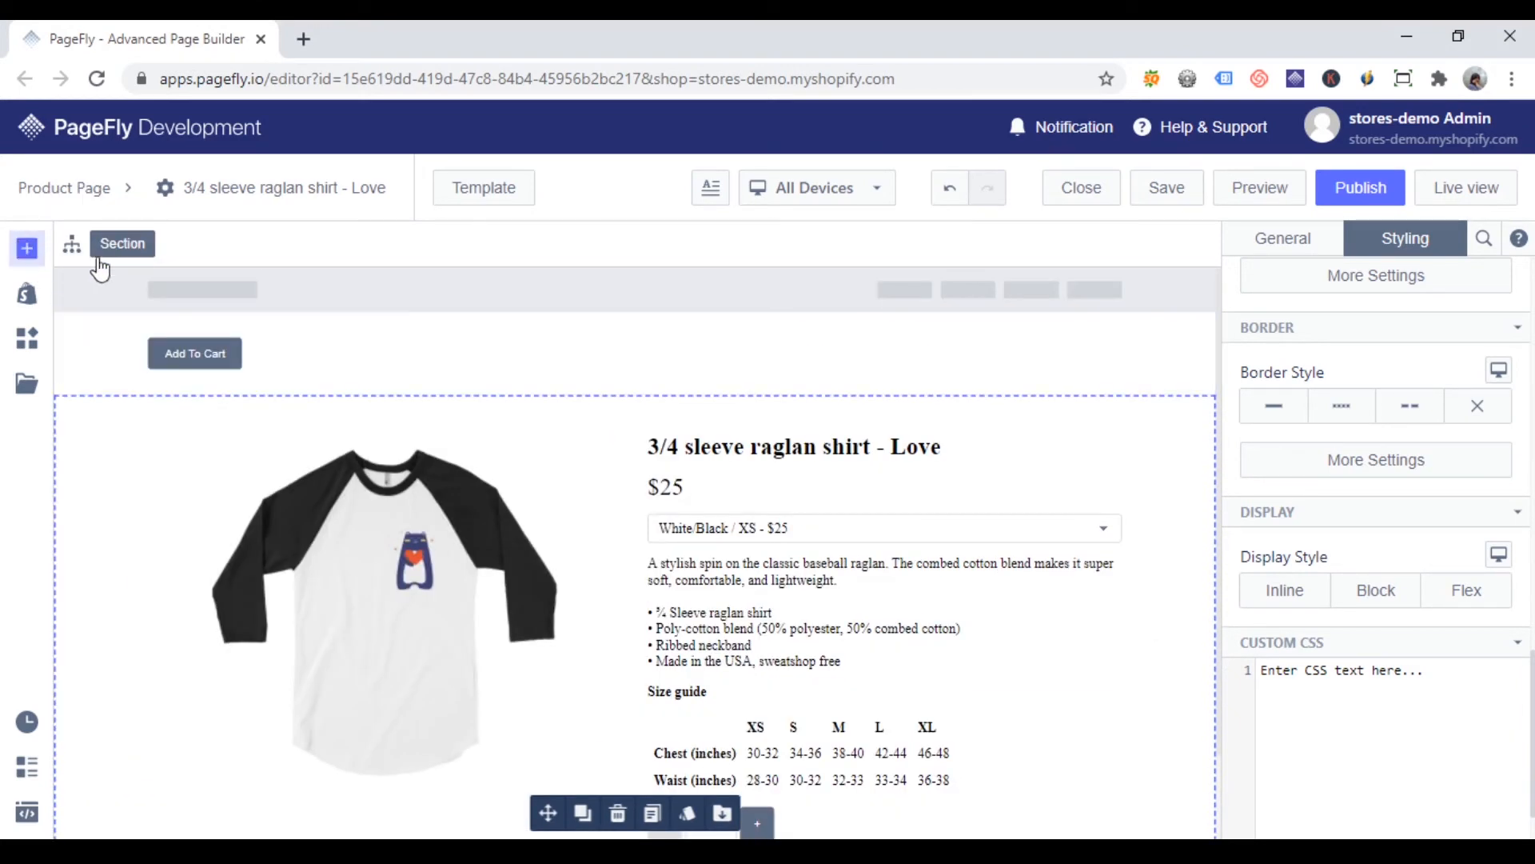
{"action": "left_click", "coordinate": [1156, 452]}
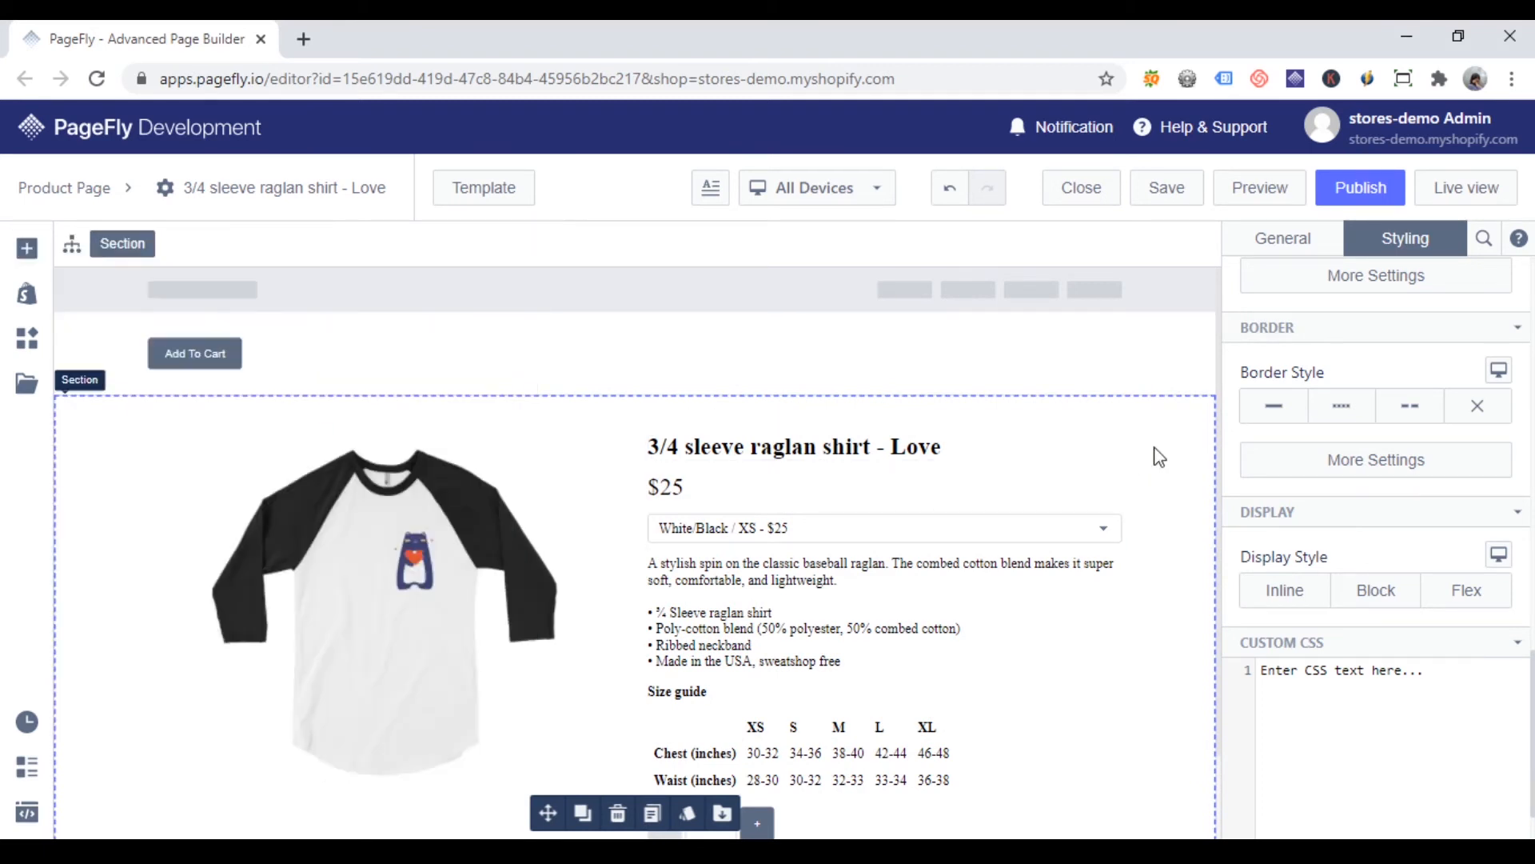
{"action": "scroll", "coordinate": [1166, 471], "scroll_direction": "down", "scroll_amount": 1}
Step: Add a Block below the quantity selector and place a Product Add To Cart button inside it
{"action": "left_click", "coordinate": [26, 248]}
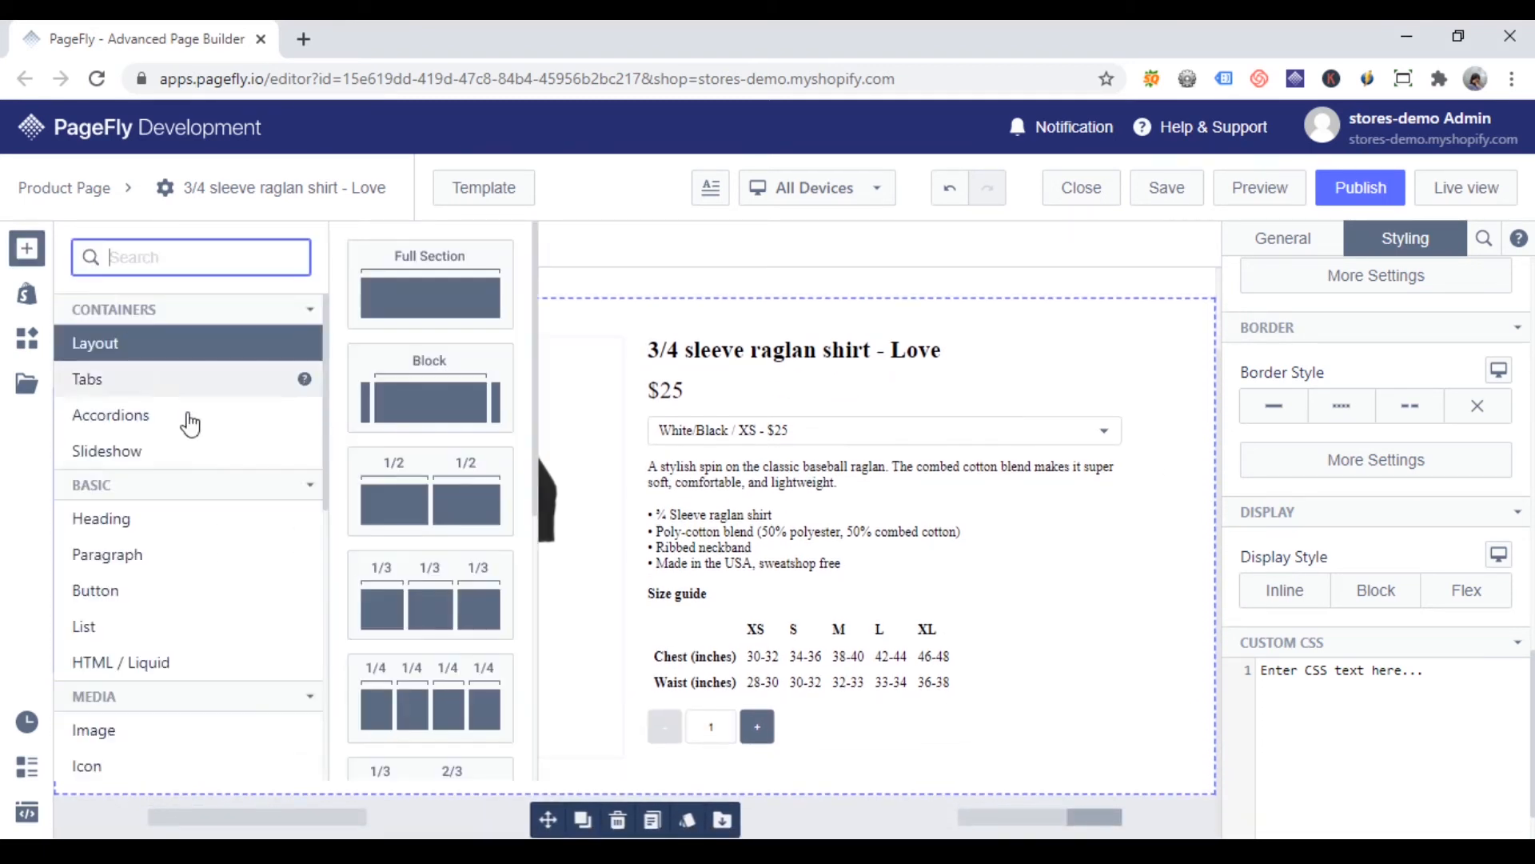
{"action": "left_click_drag", "start_coordinate": [429, 400], "coordinate": [862, 737]}
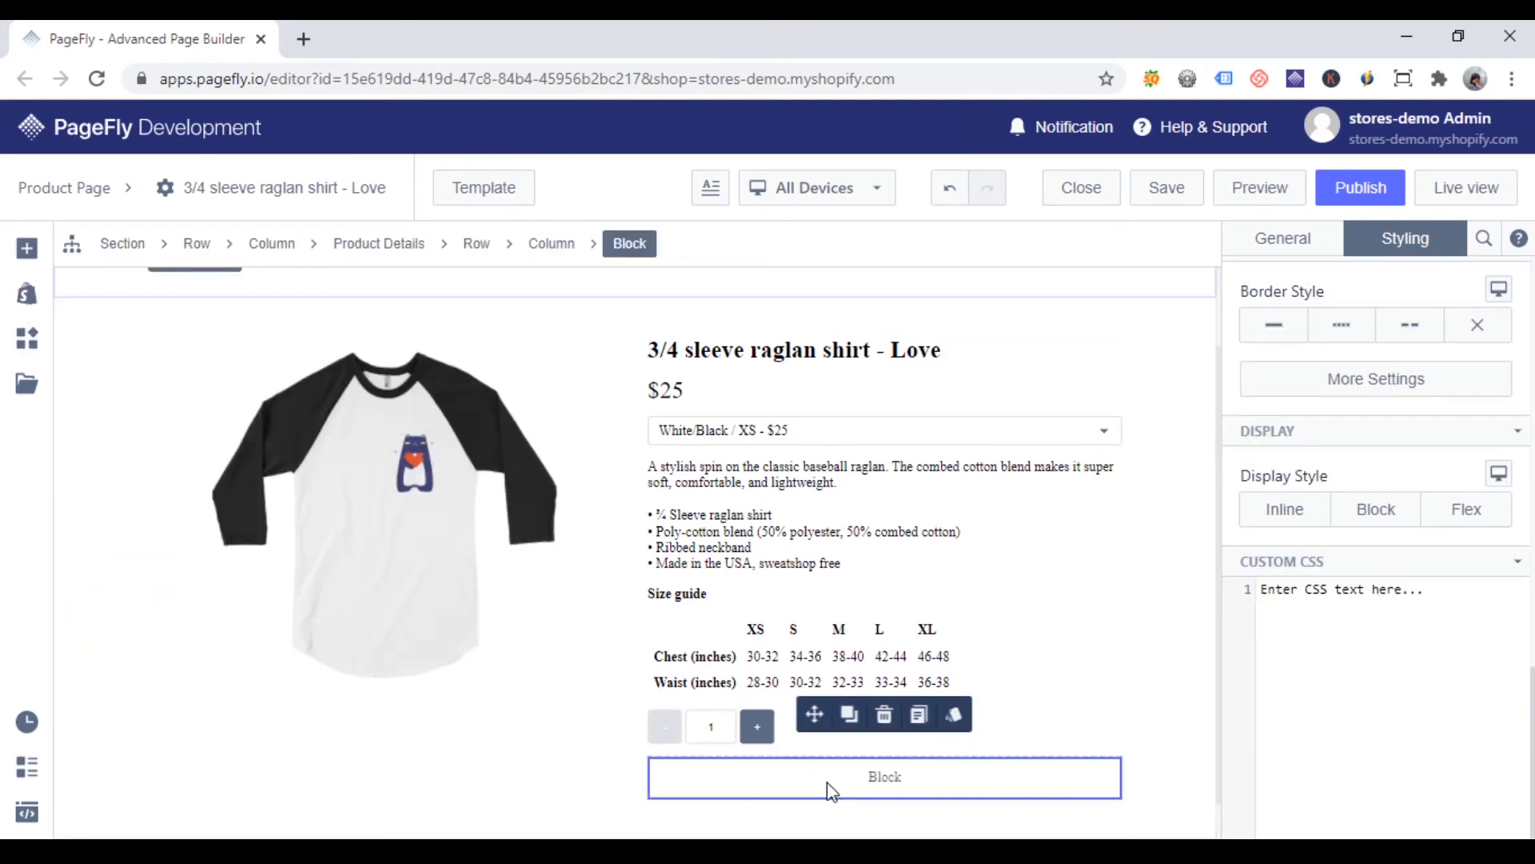
{"action": "left_click_drag", "start_coordinate": [827, 784], "coordinate": [846, 772]}
Step: Set the new Block's Display Style to Flex and its Direction to Column
{"action": "left_click", "coordinate": [1062, 778]}
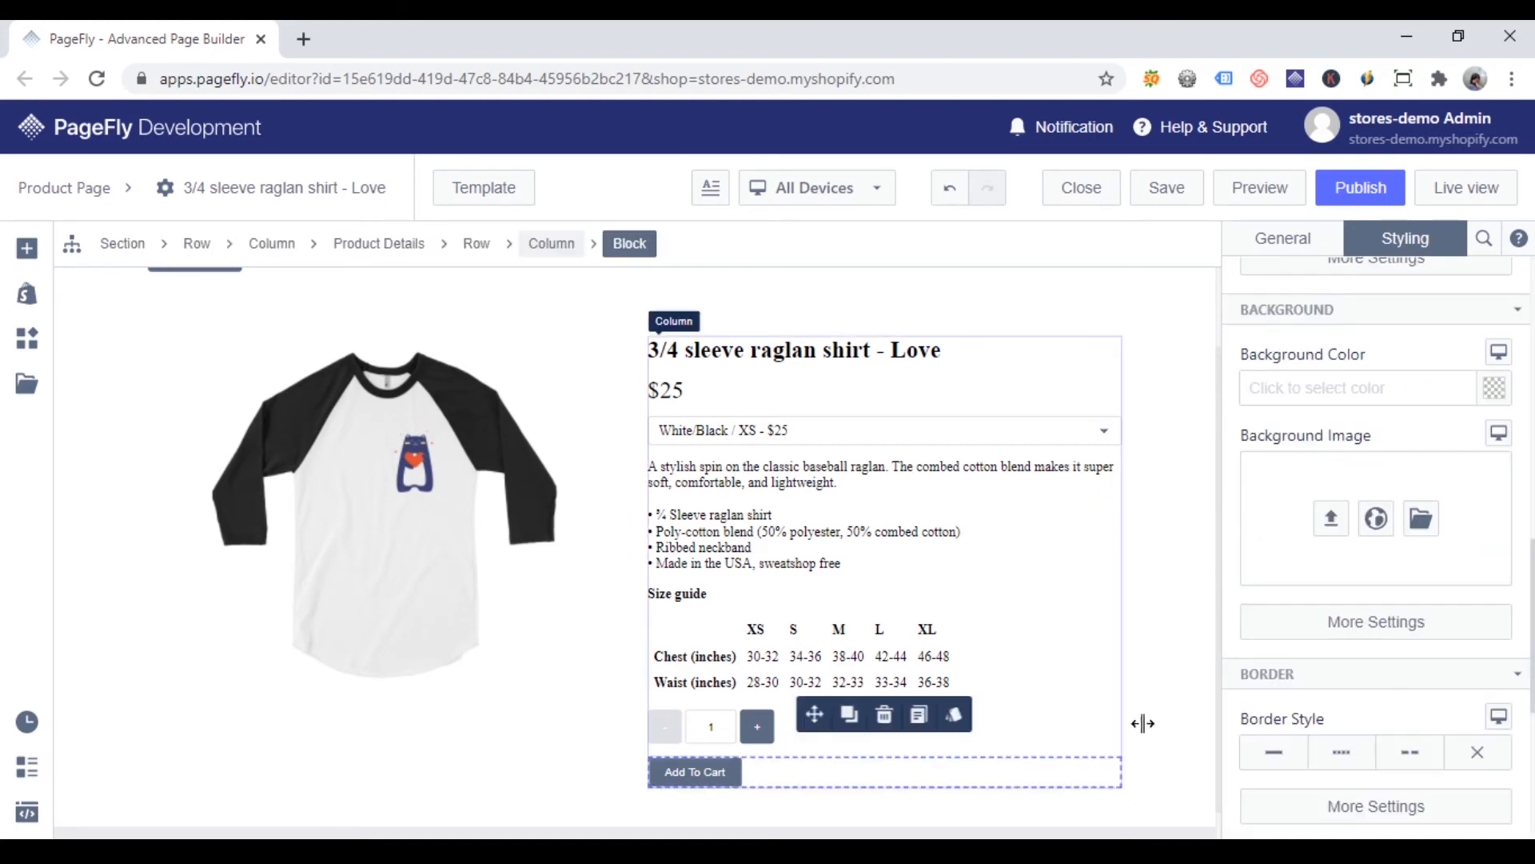
{"action": "scroll", "coordinate": [1426, 490], "scroll_direction": "down", "scroll_amount": 1}
{"action": "left_click", "coordinate": [1478, 518]}
{"action": "left_click", "coordinate": [1316, 734]}
{"action": "left_click", "coordinate": [1342, 653]}
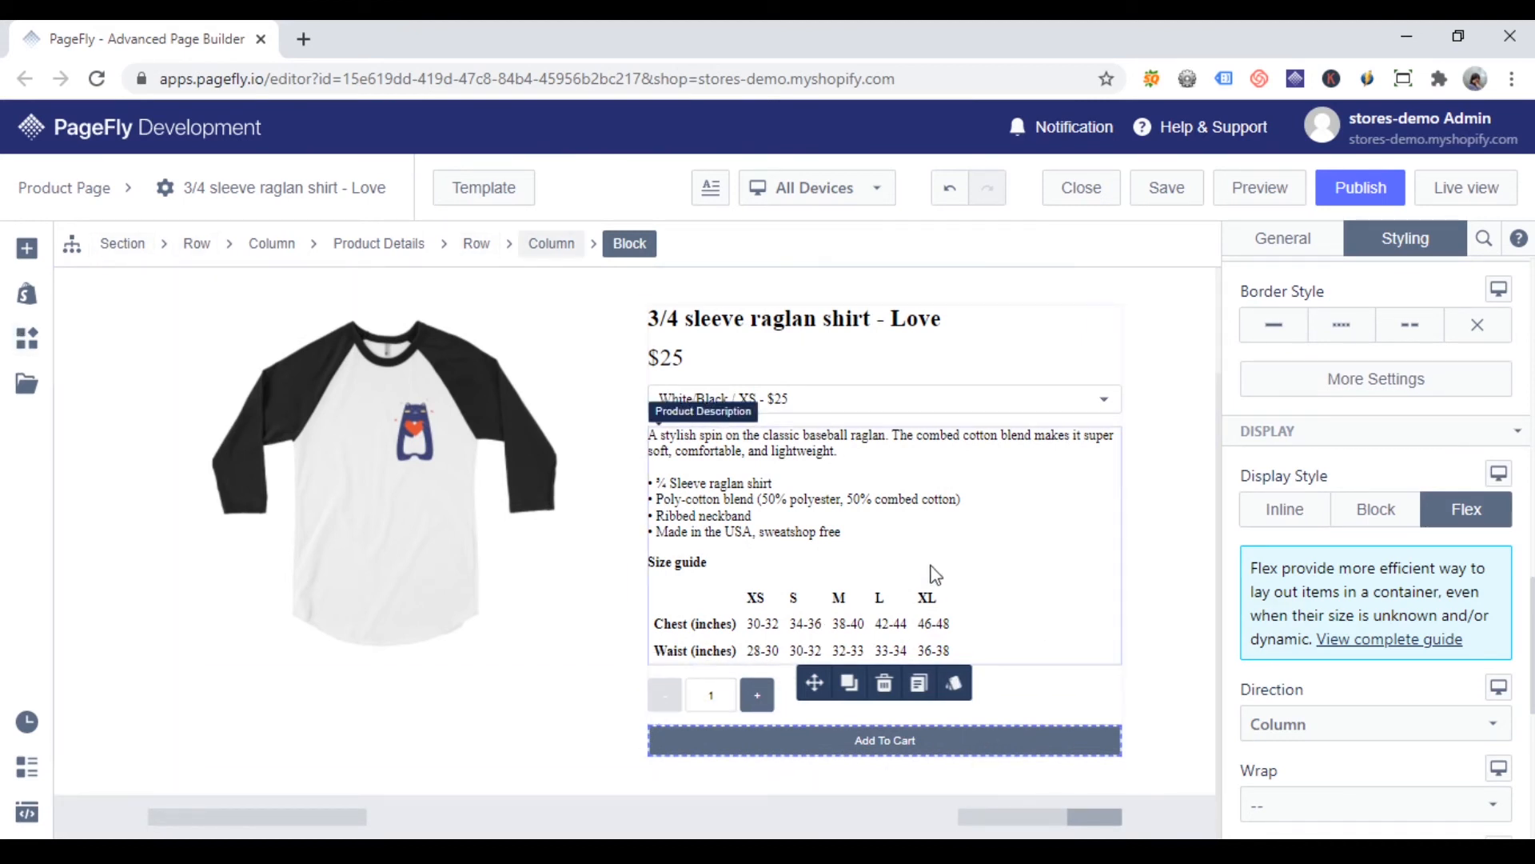
Step: Find the HTML / Liquid element and place it inside the Block, directly below the Add To Cart button
{"action": "left_click", "coordinate": [27, 247]}
{"action": "type", "text": "HTML"}
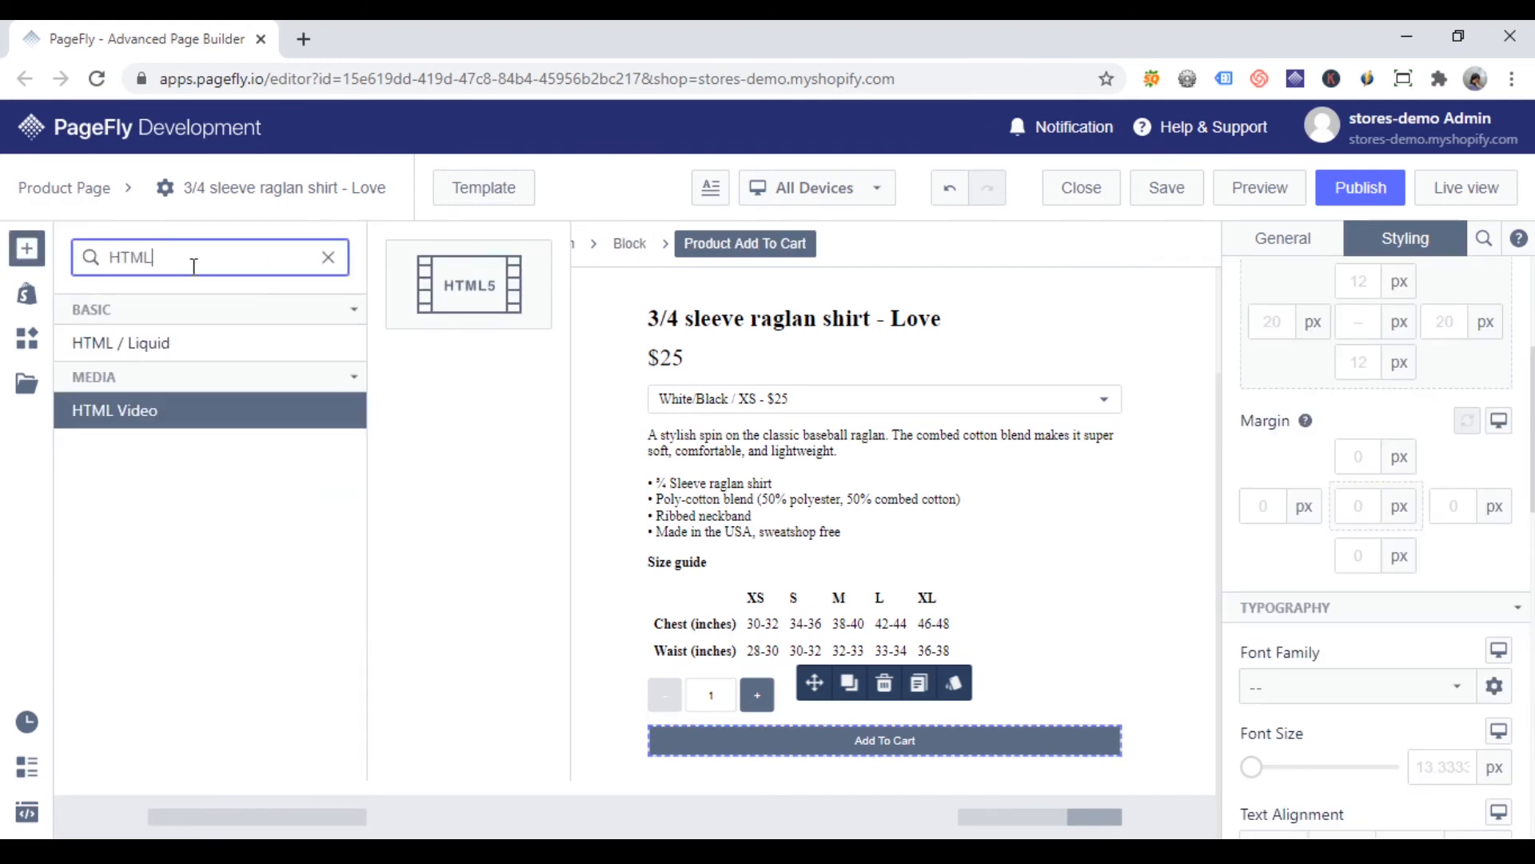
{"action": "left_click", "coordinate": [197, 342]}
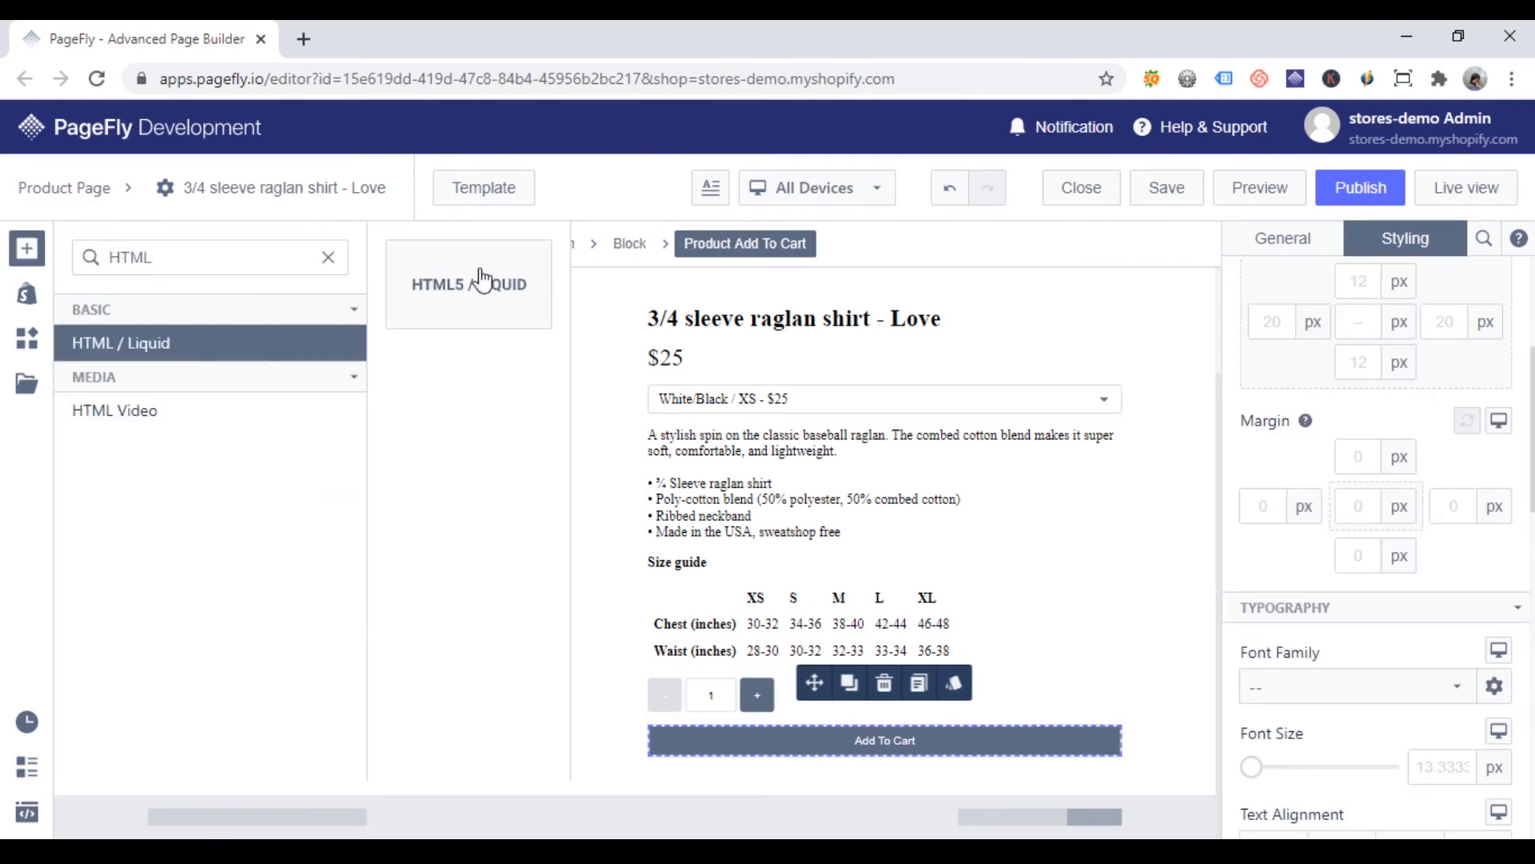
{"action": "left_click_drag", "start_coordinate": [485, 298], "coordinate": [901, 744]}
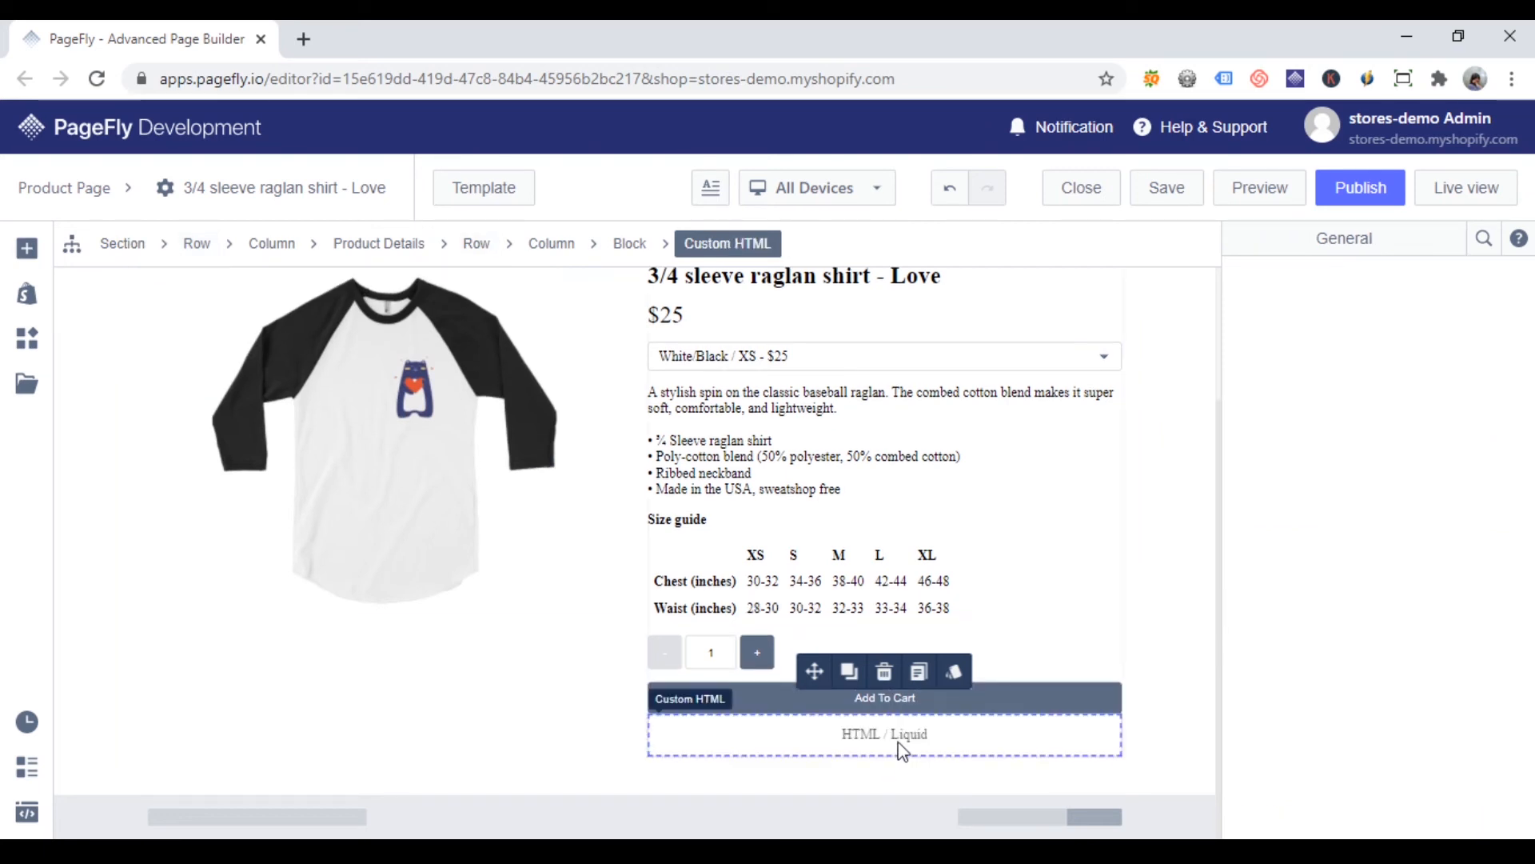
Step: Select the Custom HTML element, move up to its parent Product Details, and view that element's settings
{"action": "left_click", "coordinate": [1010, 749]}
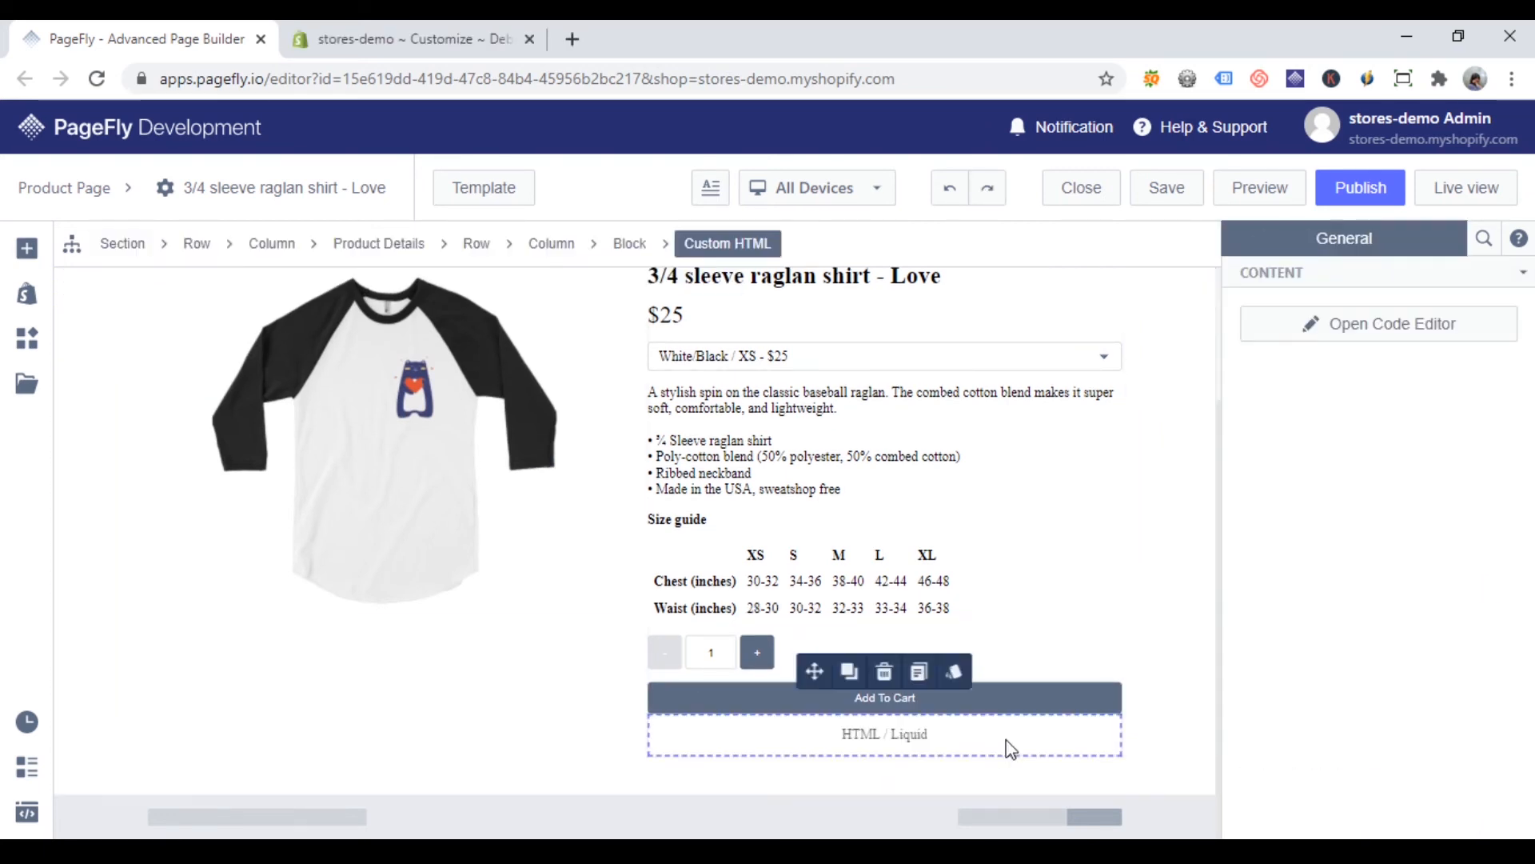
{"action": "left_click", "coordinate": [389, 244]}
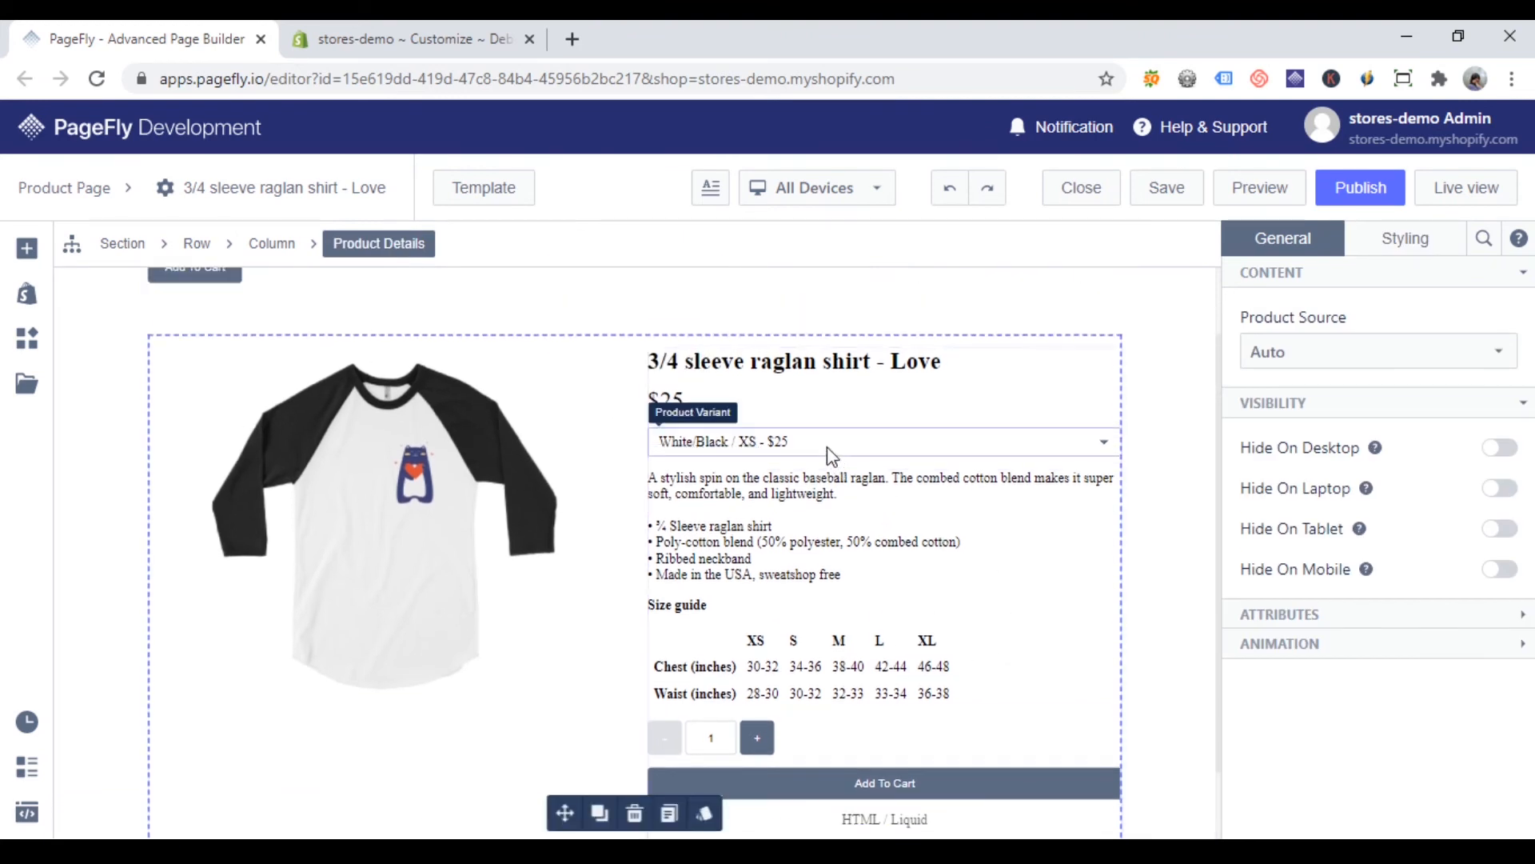
Step: Replace the Custom HTML element's placeholder code with {{ form | payment_button }}, save the code and publish the page
{"action": "left_click", "coordinate": [831, 455]}
{"action": "left_click", "coordinate": [1498, 397]}
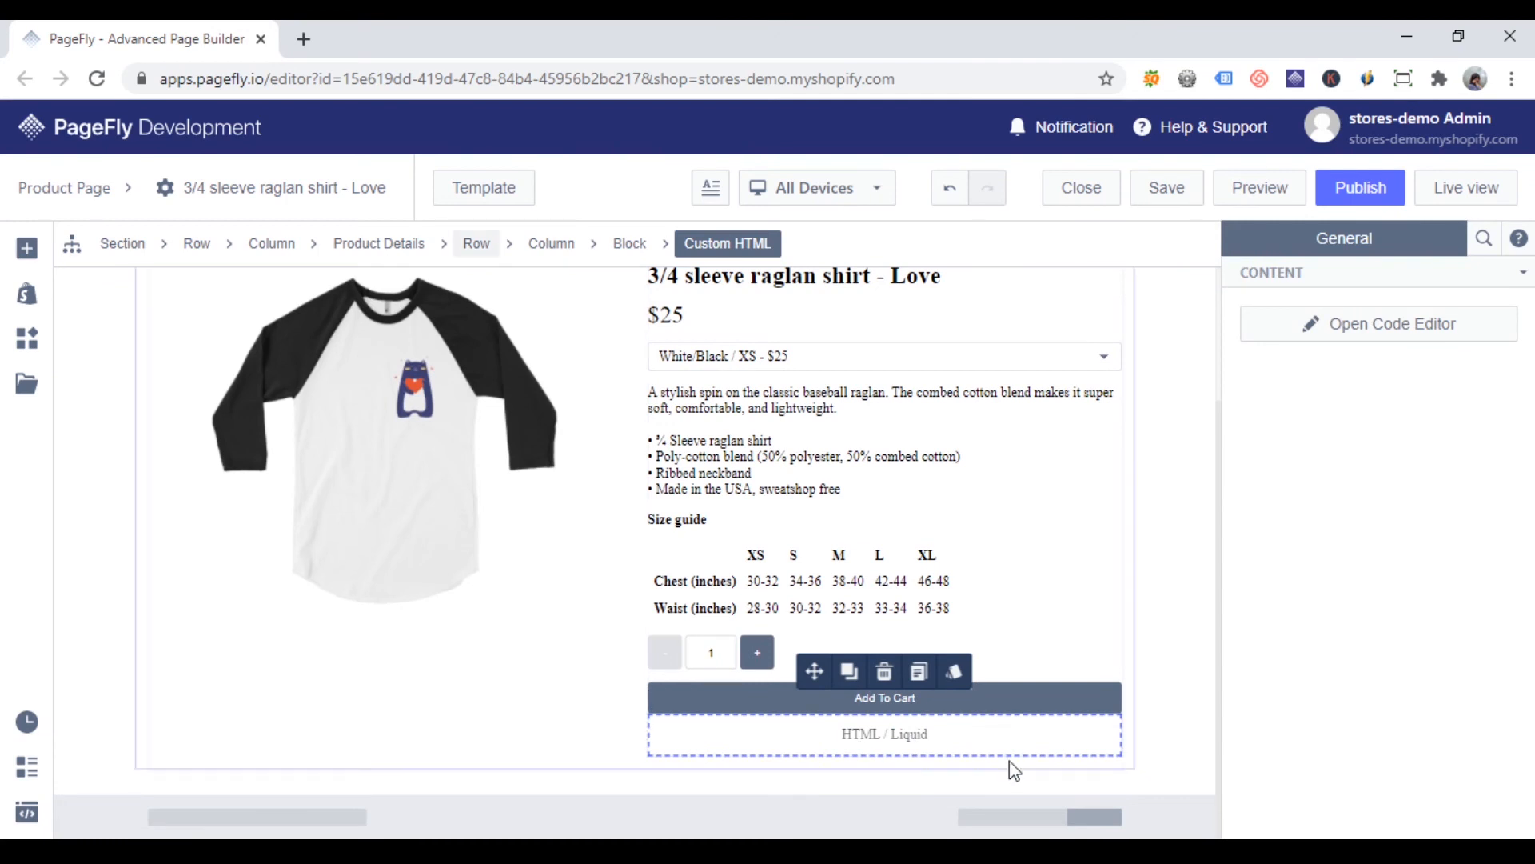
{"action": "left_click", "coordinate": [1412, 334]}
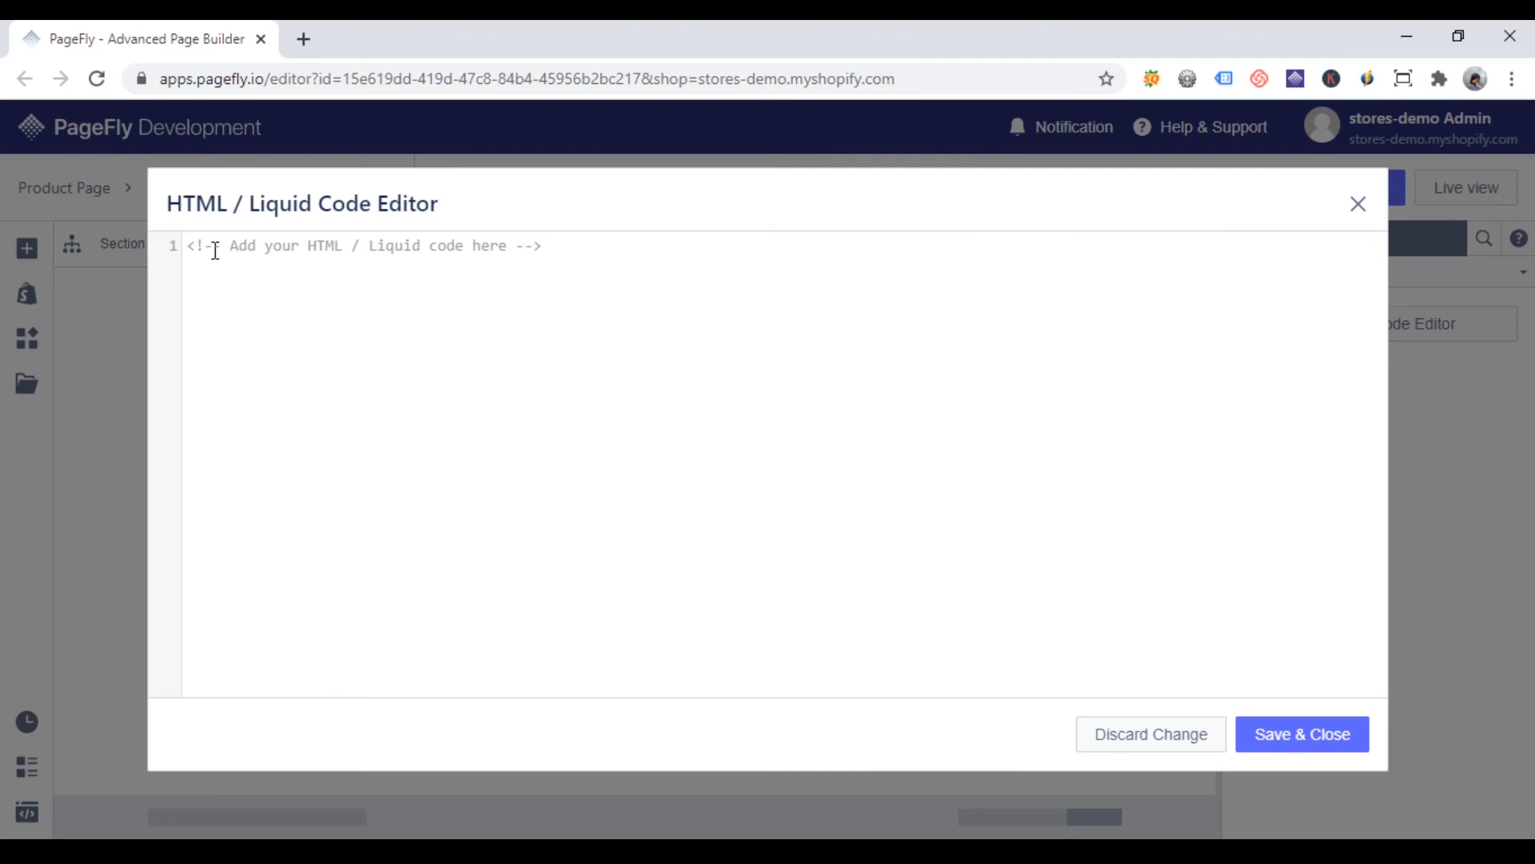
{"action": "type", "text": "{{ form | payment_button }}"}
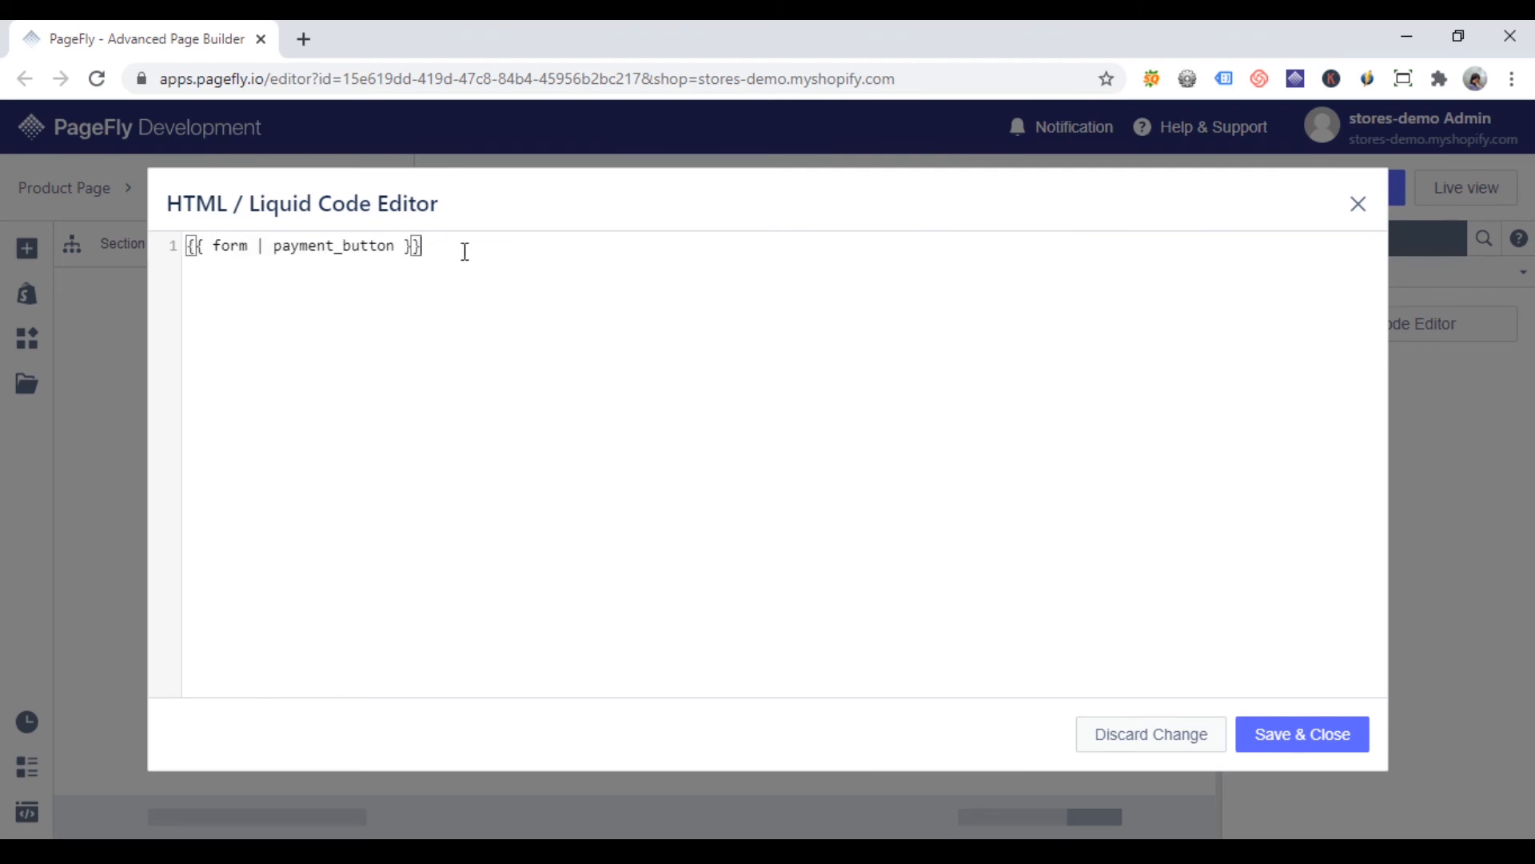
{"action": "left_click", "coordinate": [1273, 729]}
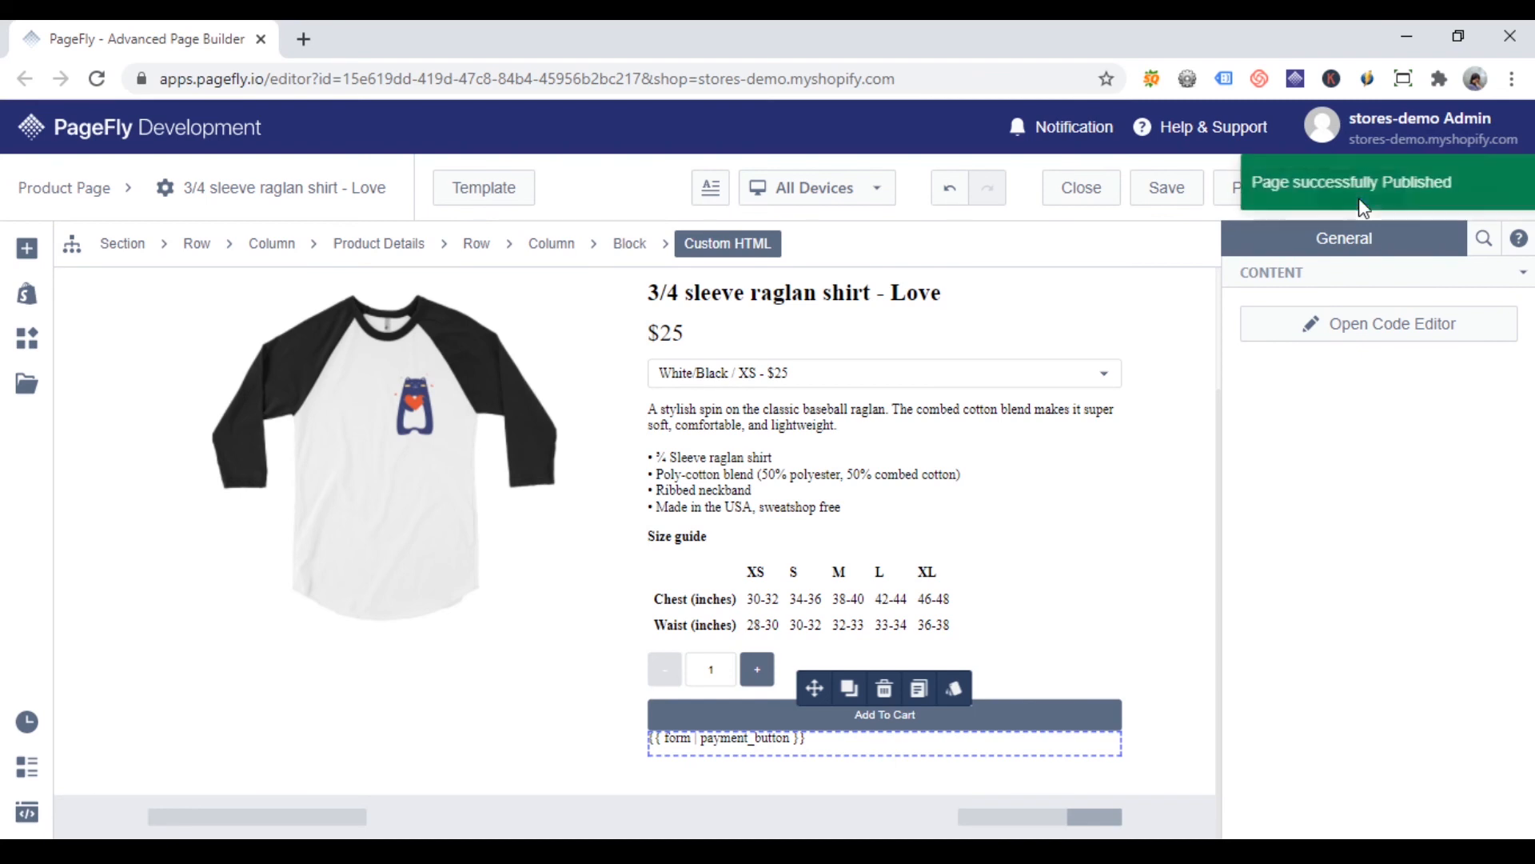
Step: Open the live product page and examine the area around the Add To Cart button
{"action": "left_click", "coordinate": [1492, 206]}
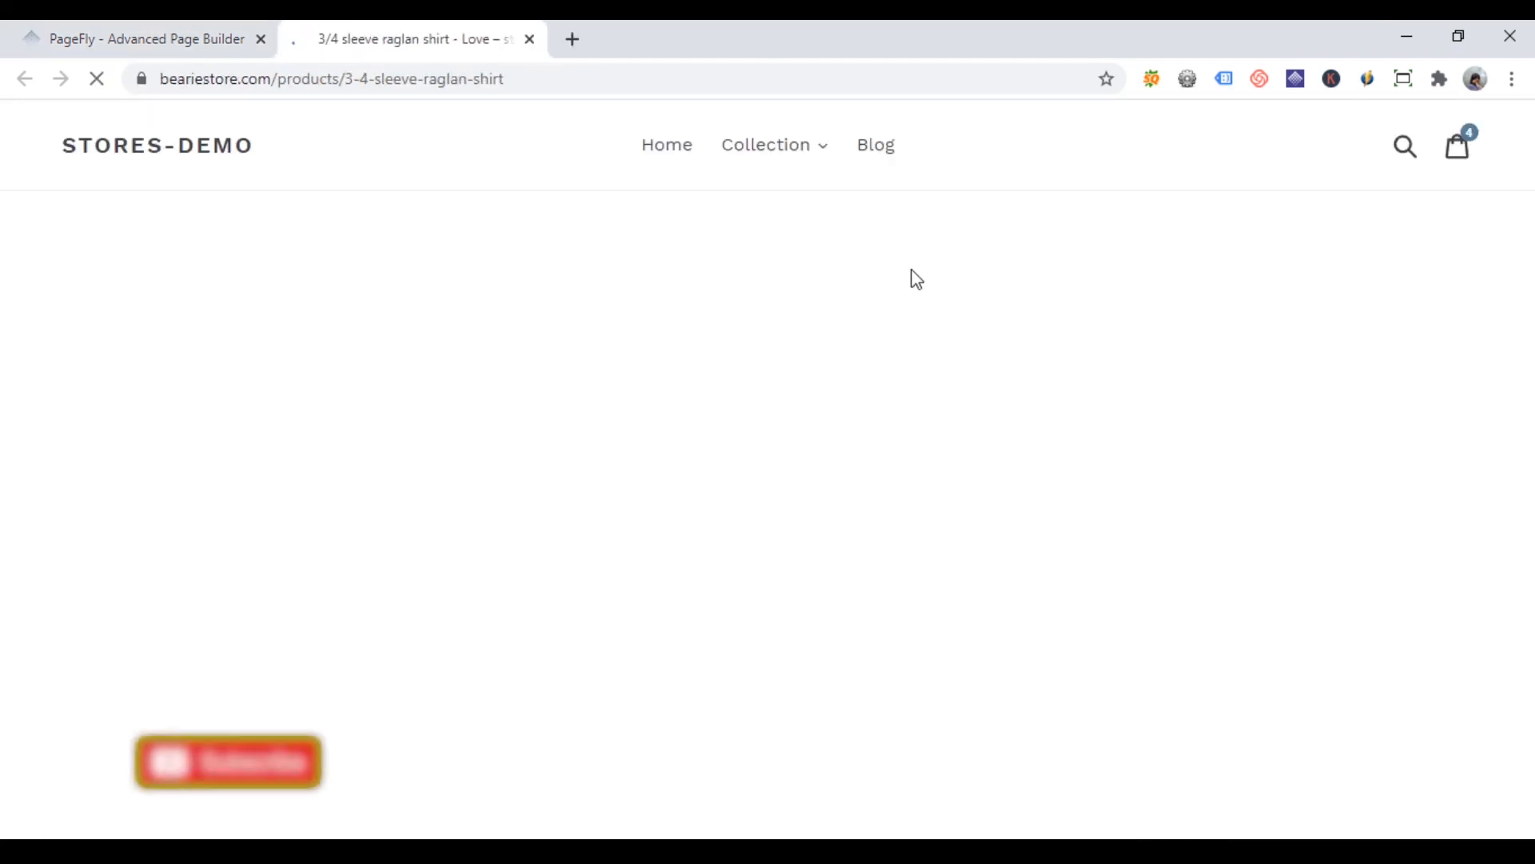
{"action": "scroll", "coordinate": [1311, 467], "scroll_direction": "down", "scroll_amount": 2}
{"action": "scroll", "coordinate": [1336, 472], "scroll_direction": "down", "scroll_amount": 4}
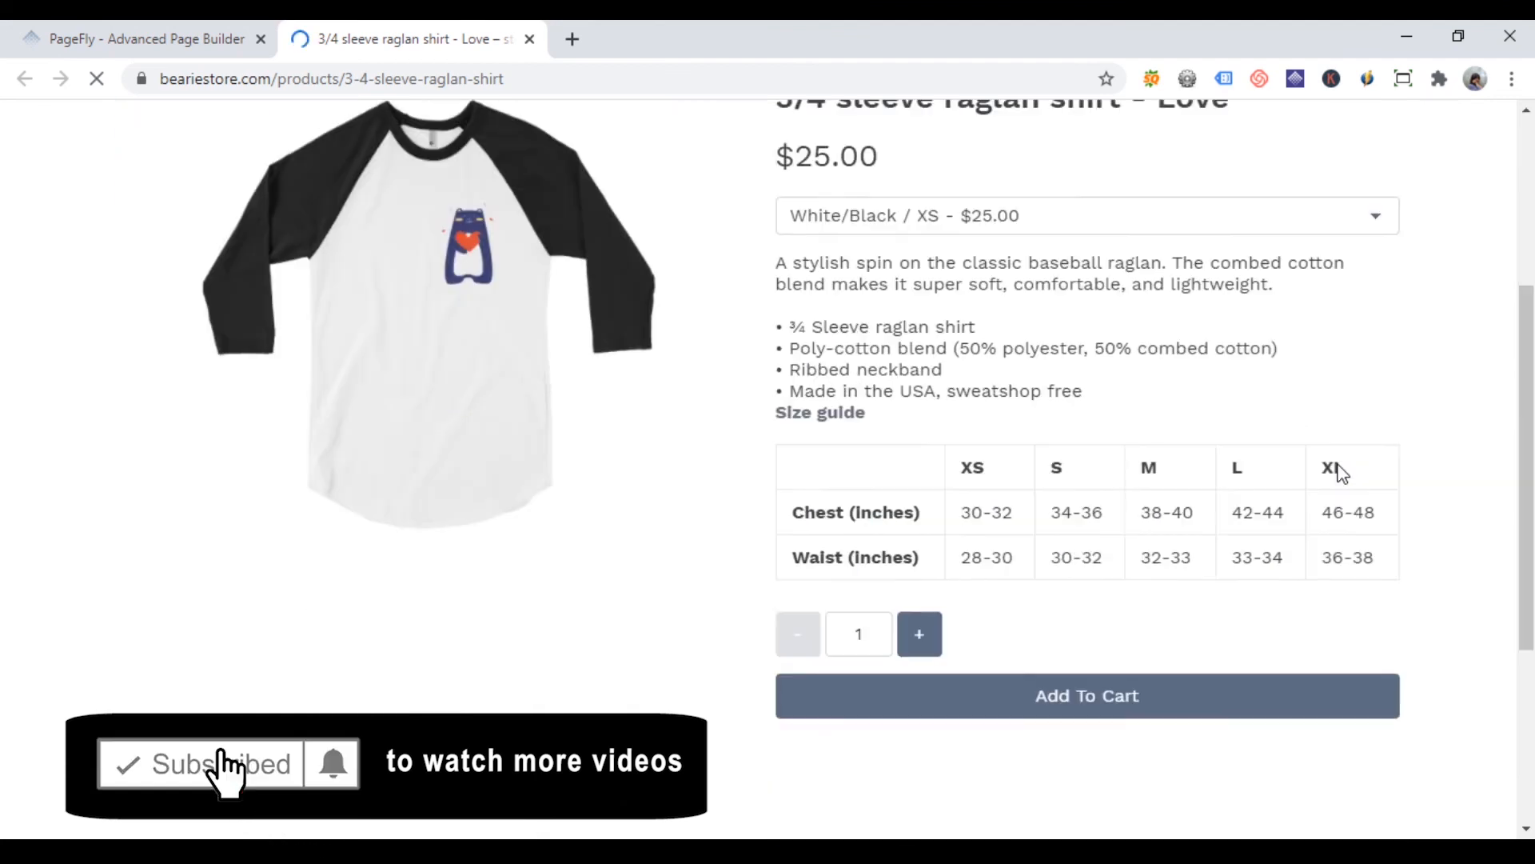